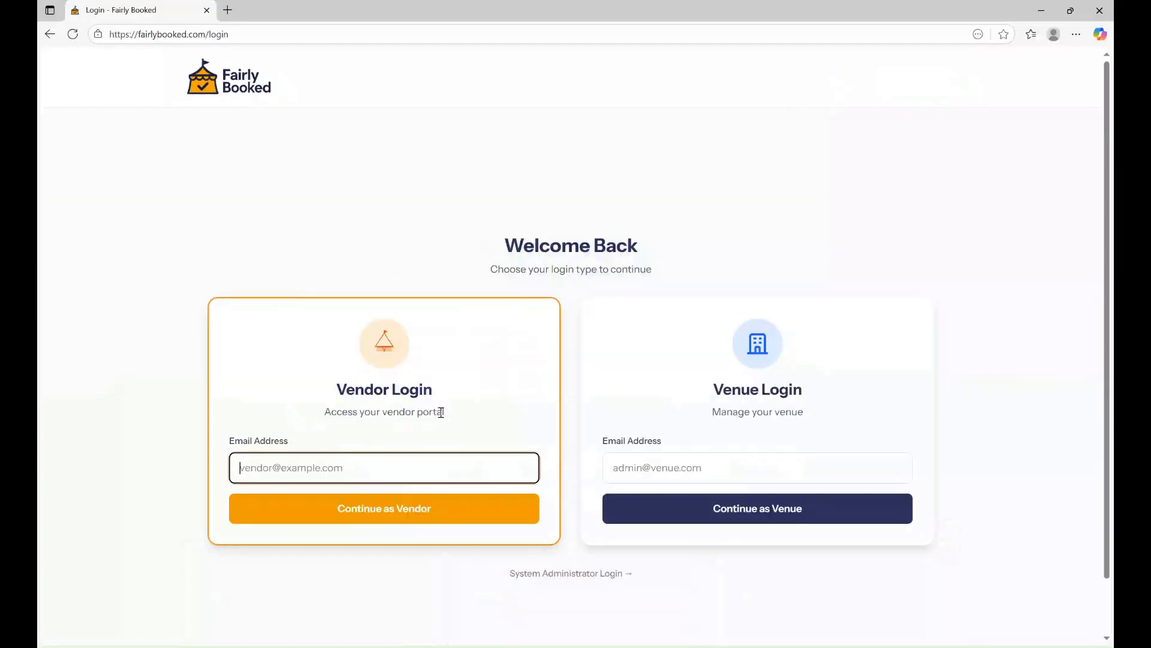
Enter the venue administrator's saved email address in the Venue Login form.
click(703, 470)
key(Tab)
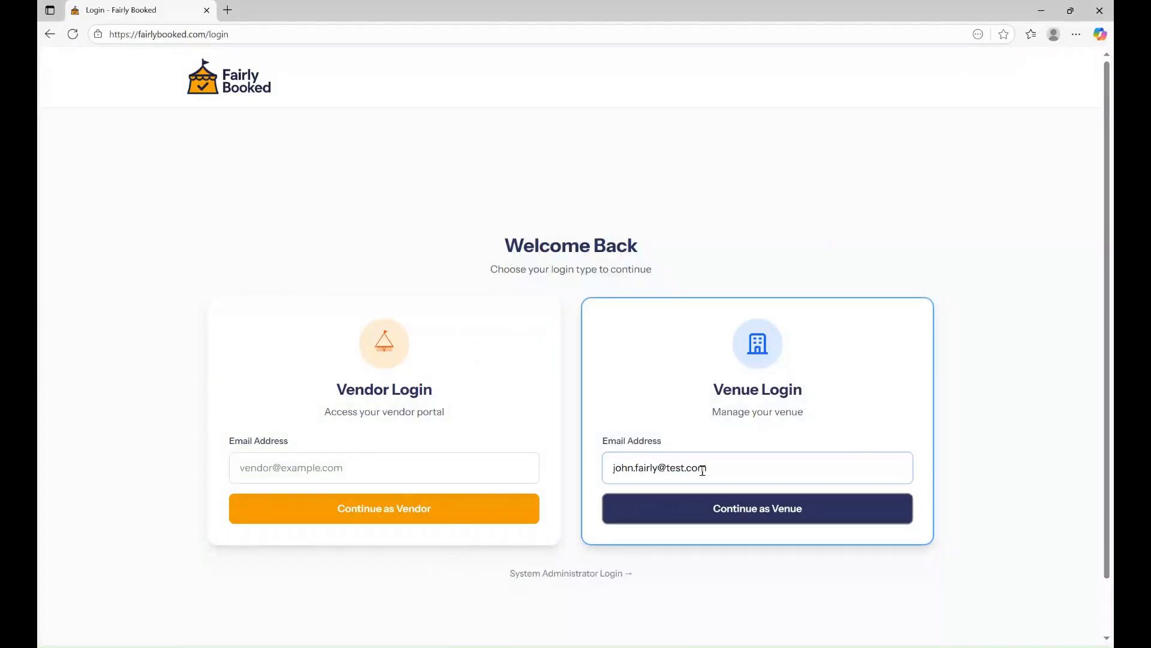
Continue as venue and sign in with the account password to reach the Venue Dashboard.
click(714, 512)
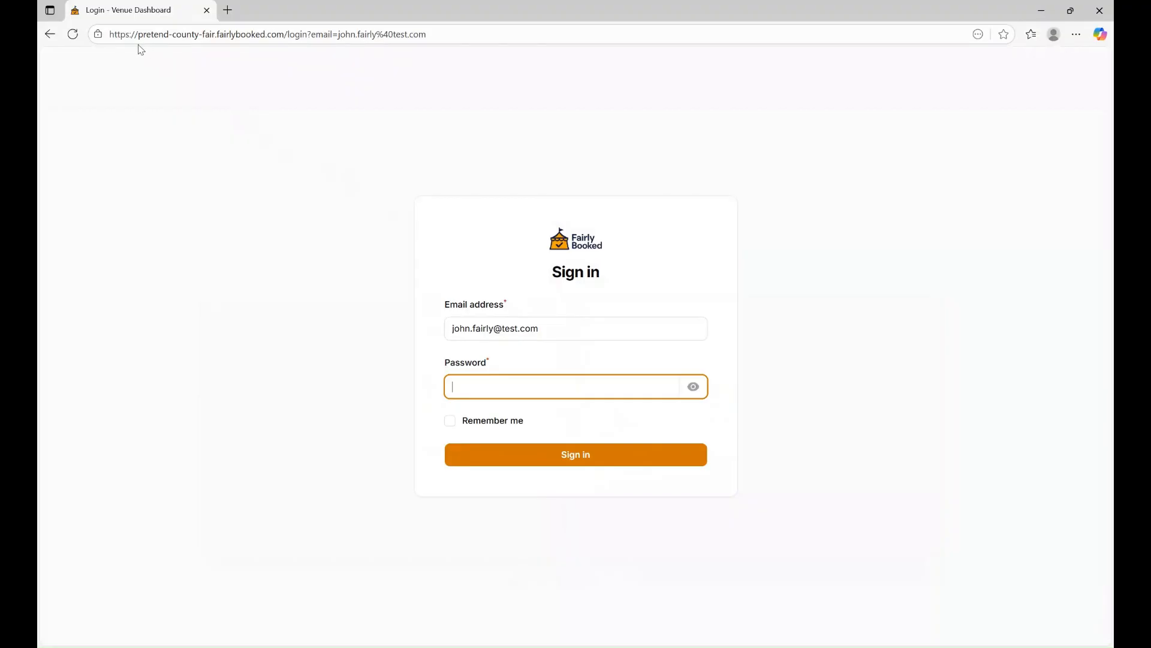
drag(137, 37, 214, 32)
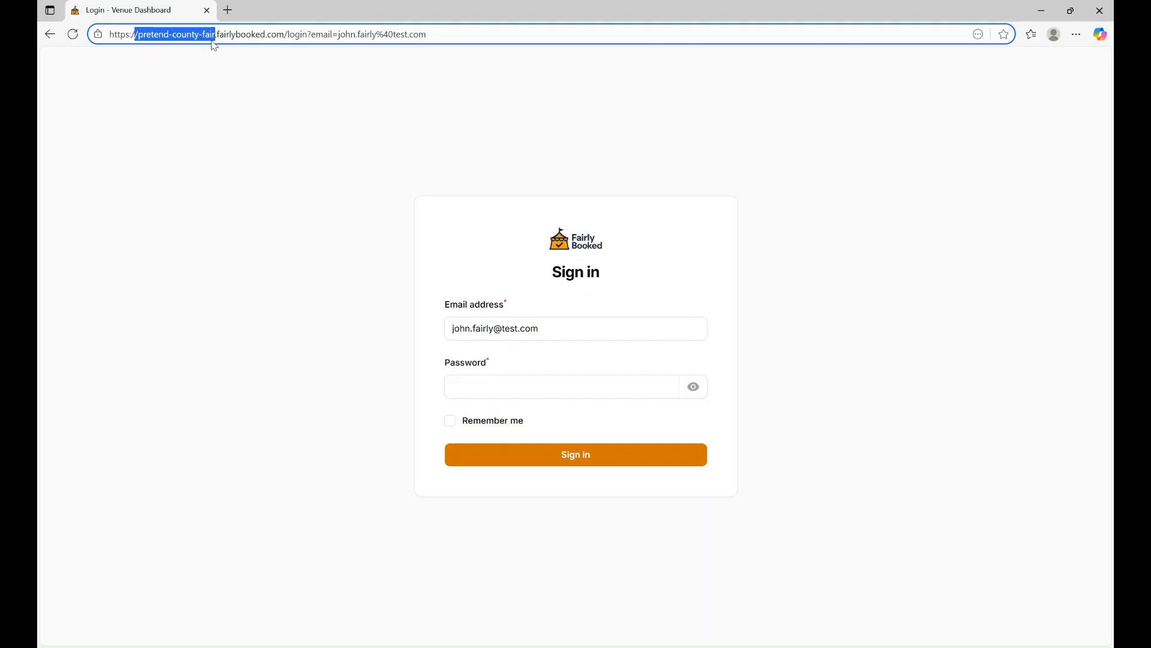
click(497, 385)
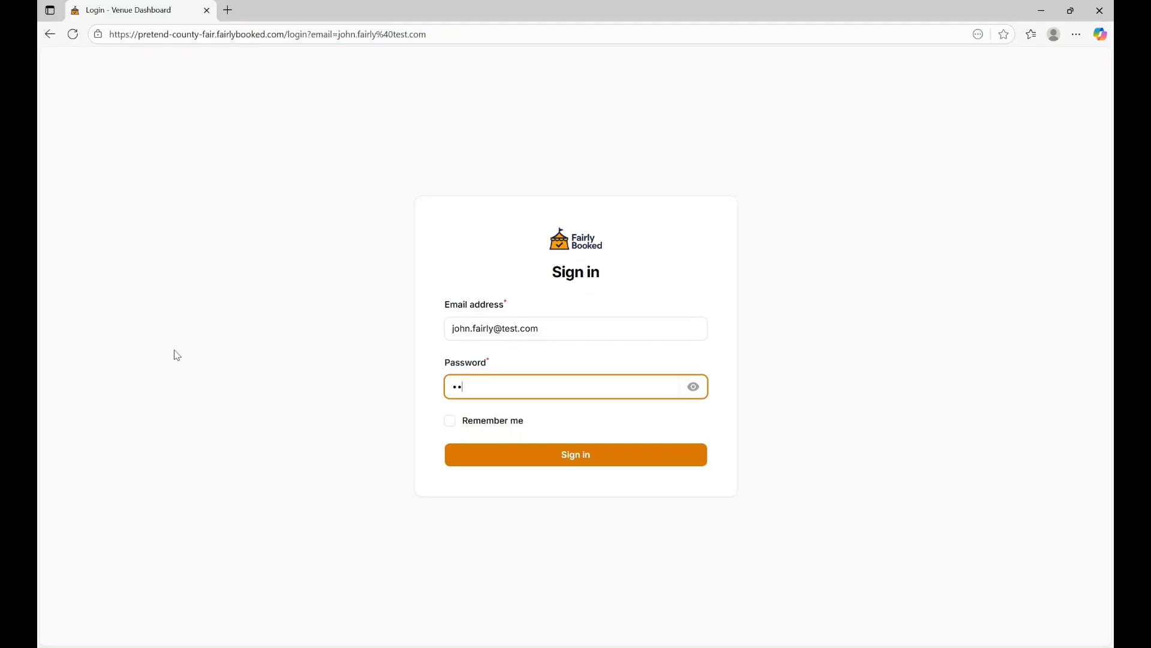
text(••••••••)
click(573, 461)
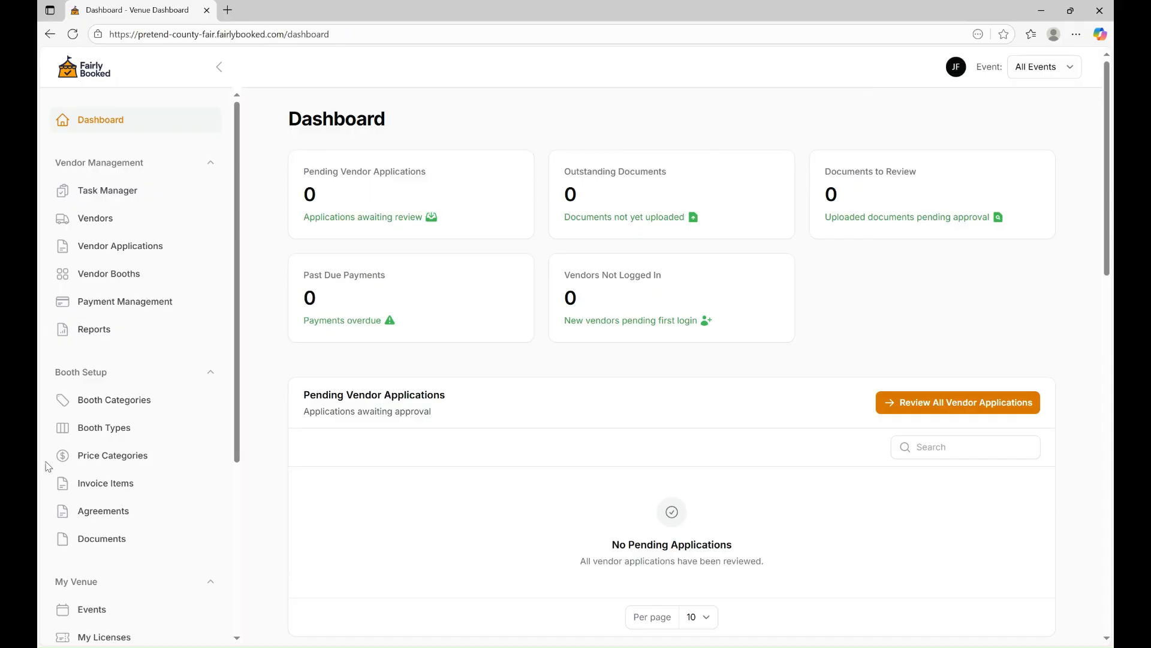
click(93, 605)
Start a new event named 'Pretend County Fair 2026' described as 'Largest event in Pretend County'.
click(1056, 142)
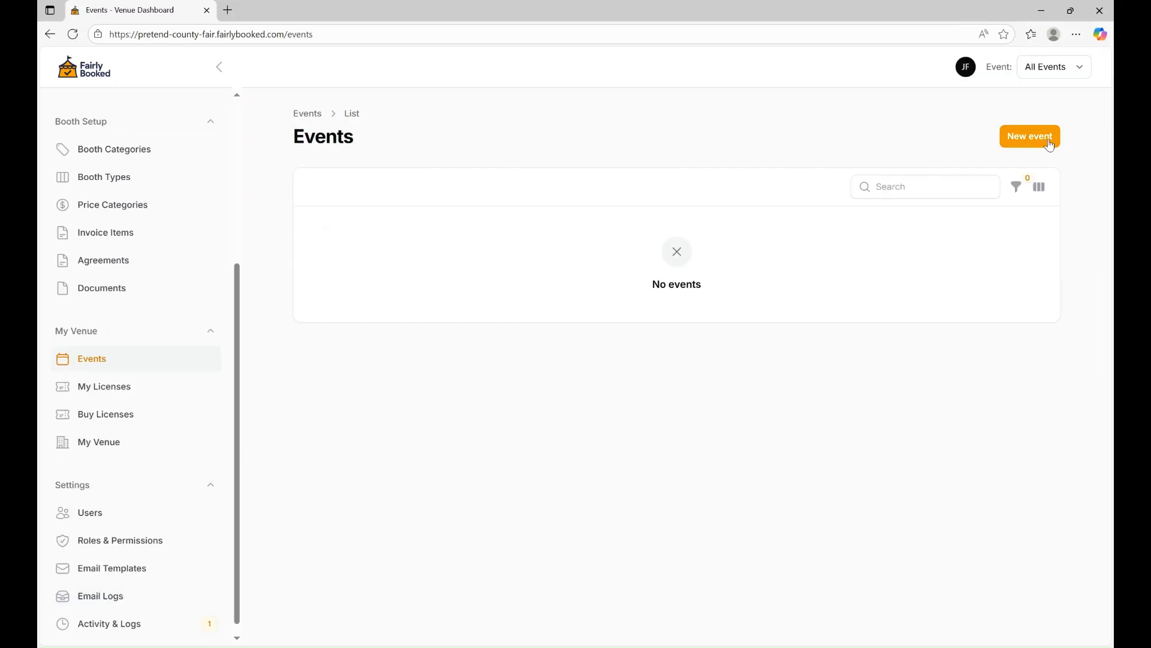
click(470, 264)
text(Prend County F)
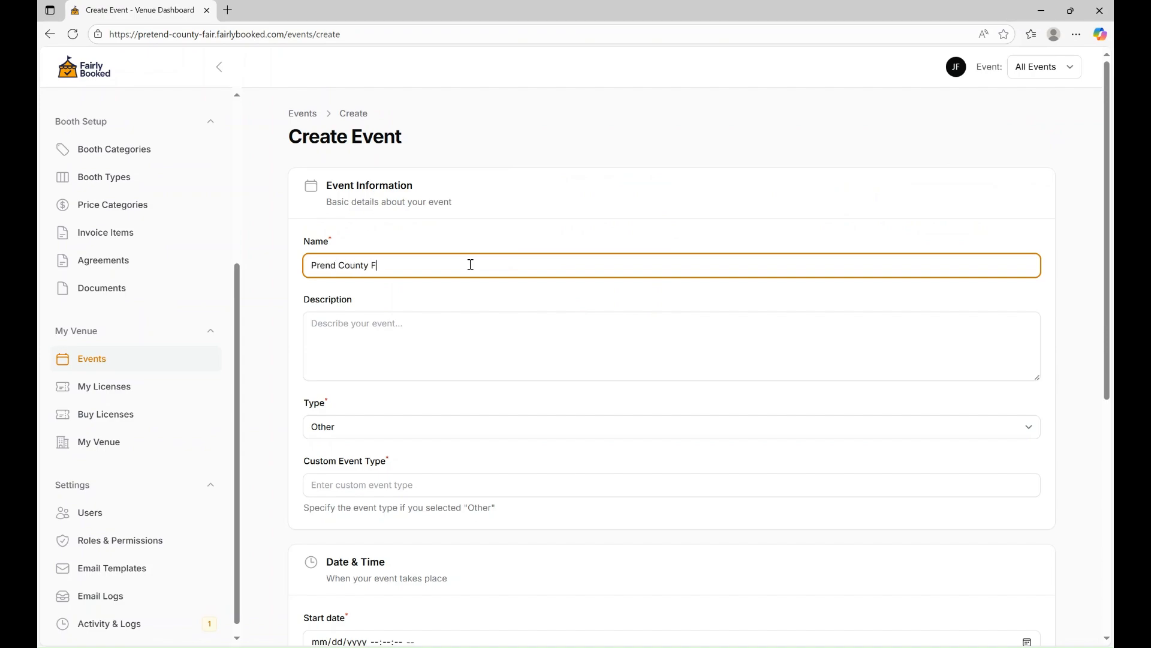
text(air 2026)
click(321, 336)
text(larLarge)
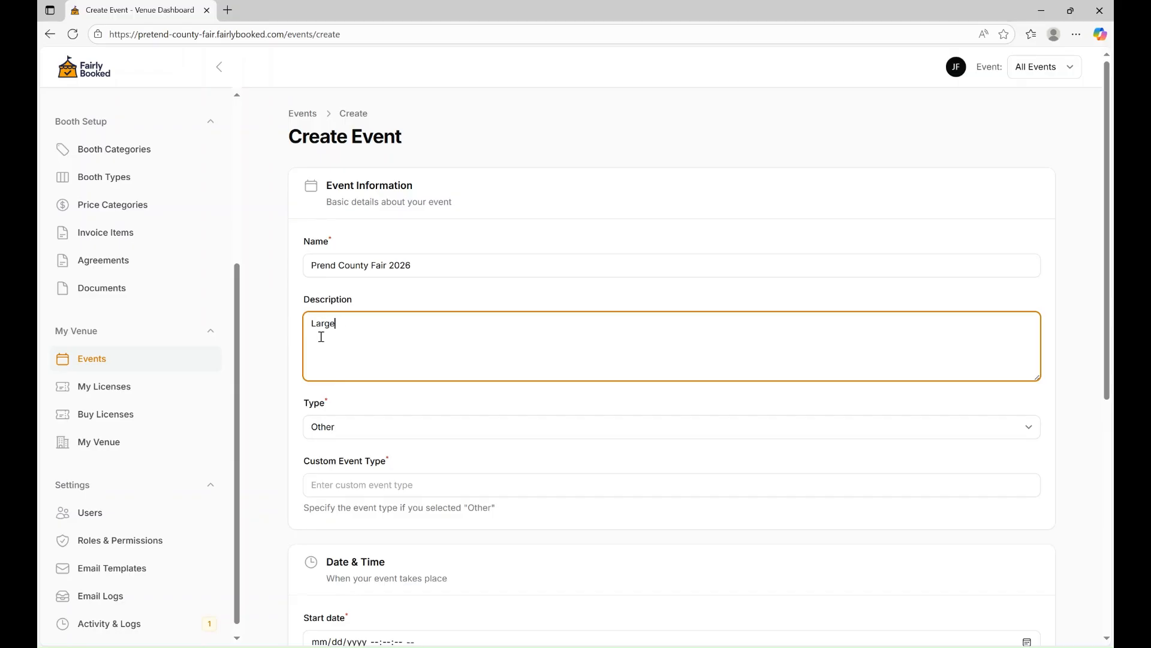
text(st event in Pretend County)
click(326, 265)
text(te)
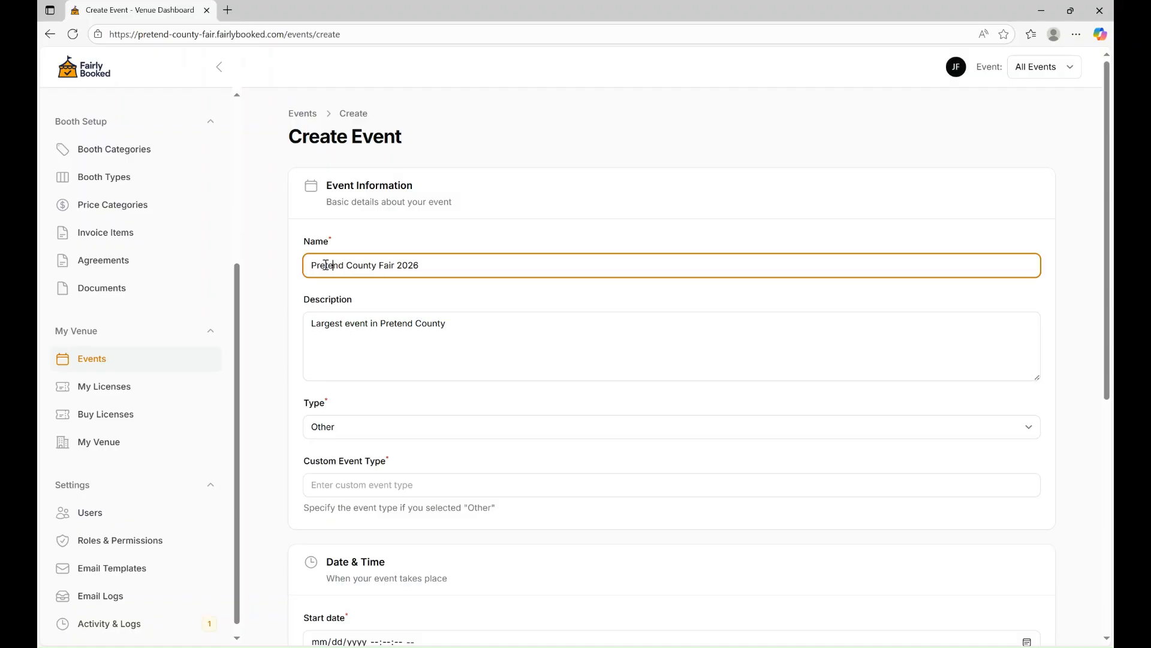
click(460, 344)
scroll(460, 344, down, 1)
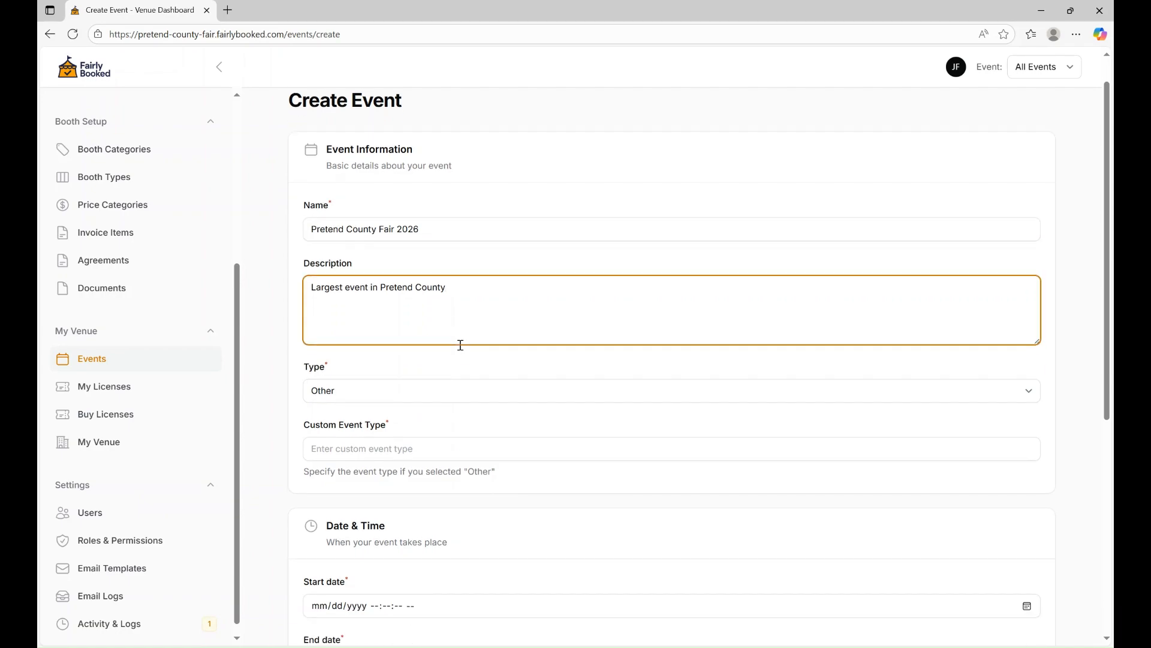
Set the event type to Fair.
click(423, 349)
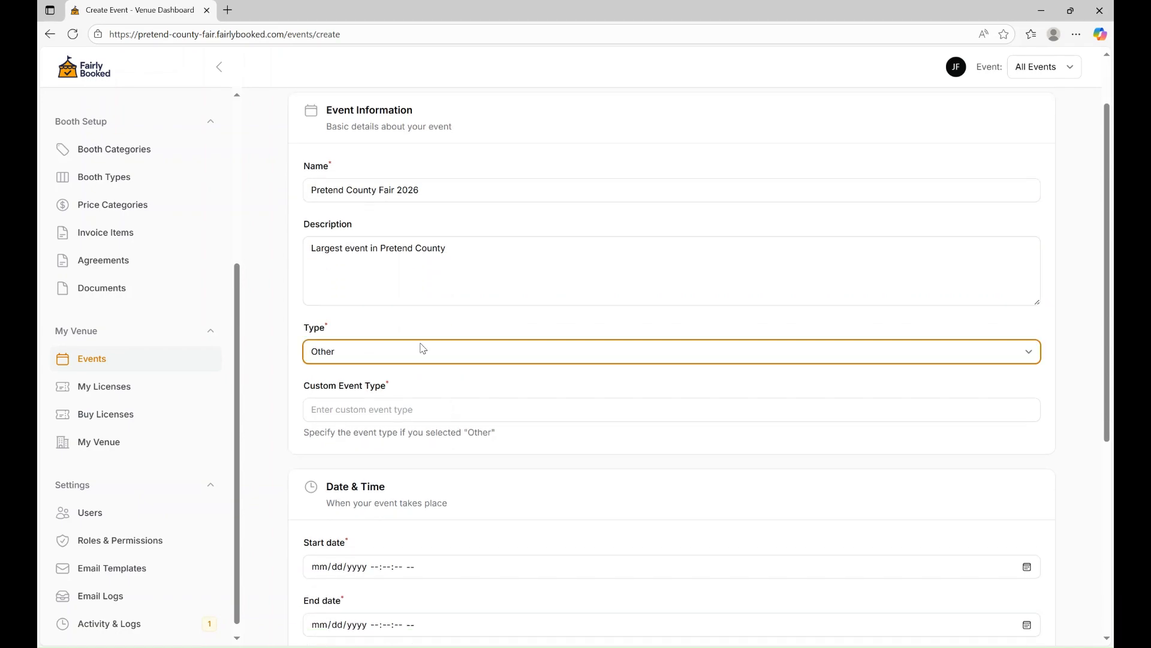
click(399, 398)
scroll(398, 398, down, 2)
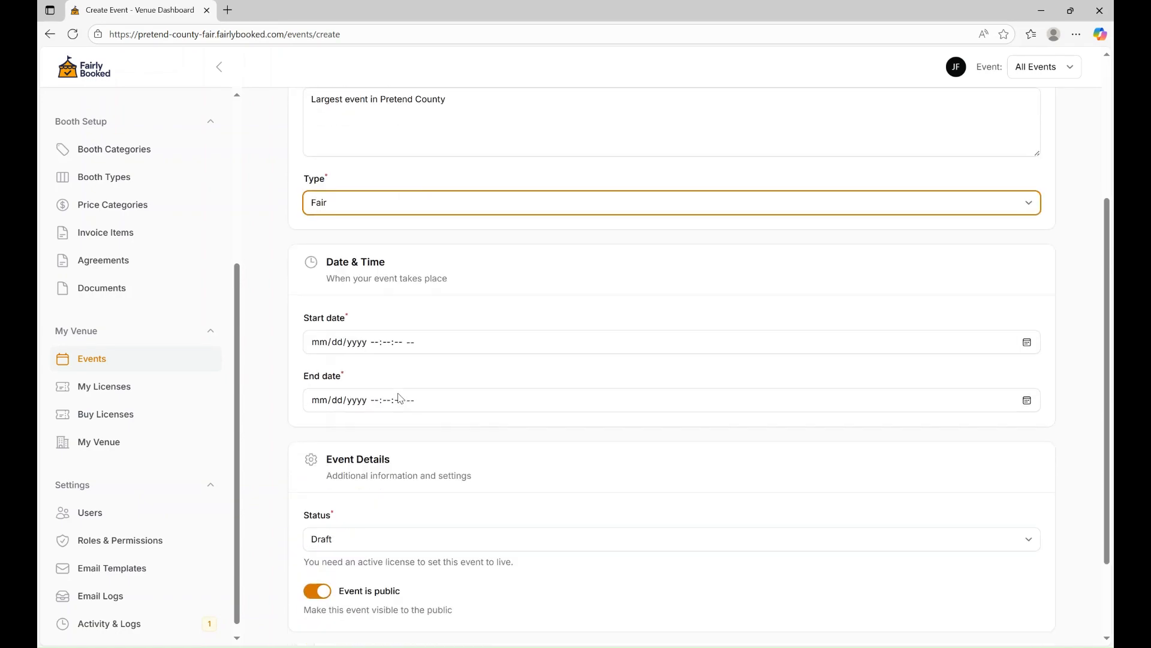
Set the event start to 06/22/2026 08:00:00 AM.
click(367, 342)
click(1027, 343)
click(422, 369)
click(421, 369)
click(422, 368)
click(424, 374)
click(424, 374)
click(424, 373)
click(424, 374)
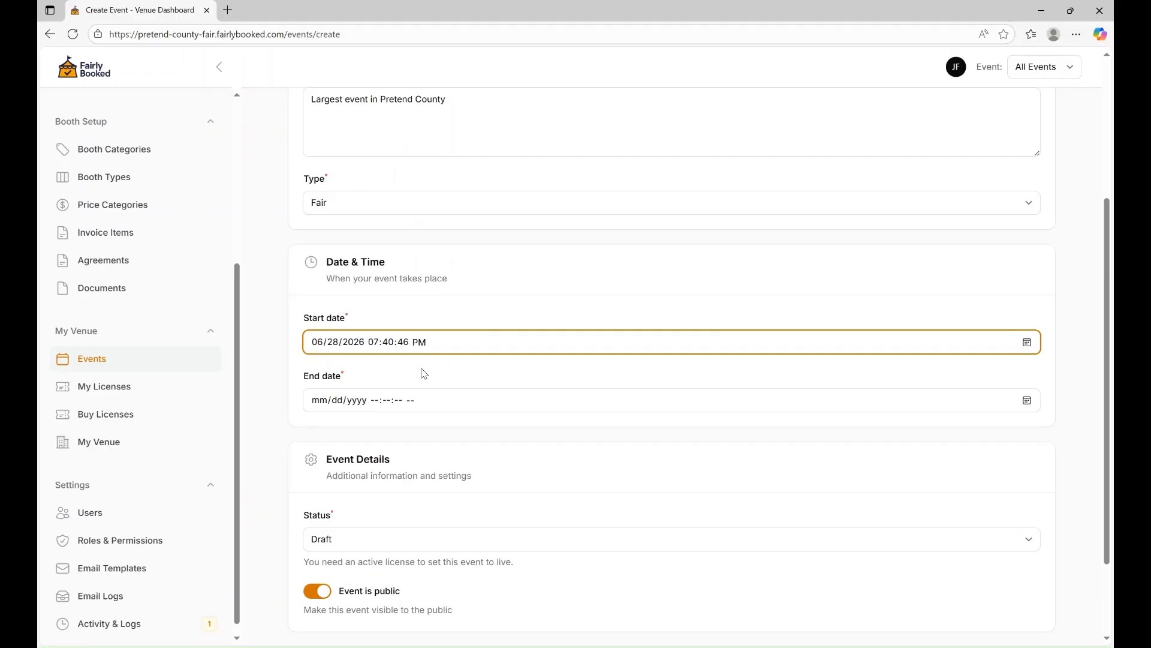
click(333, 469)
click(462, 404)
click(393, 342)
text(0000a)
Set the event end to 06/30/2026 10:00:00 PM.
click(429, 400)
text(06/)
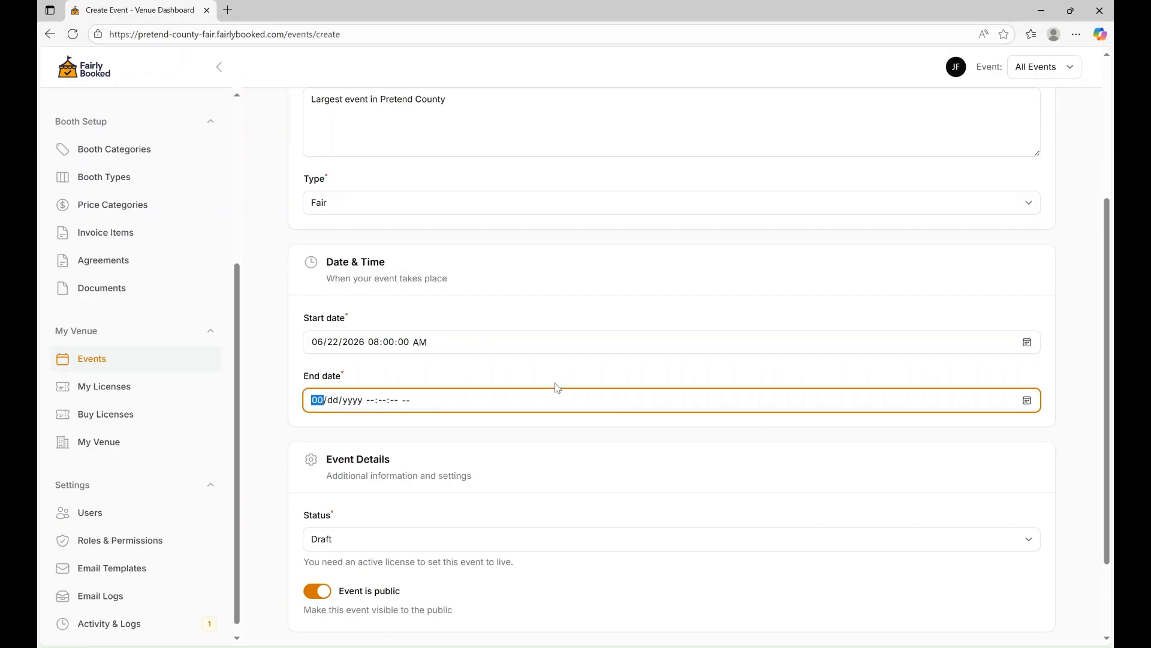
text(30/2026)
key(Tab)
click(371, 401)
text(1000)
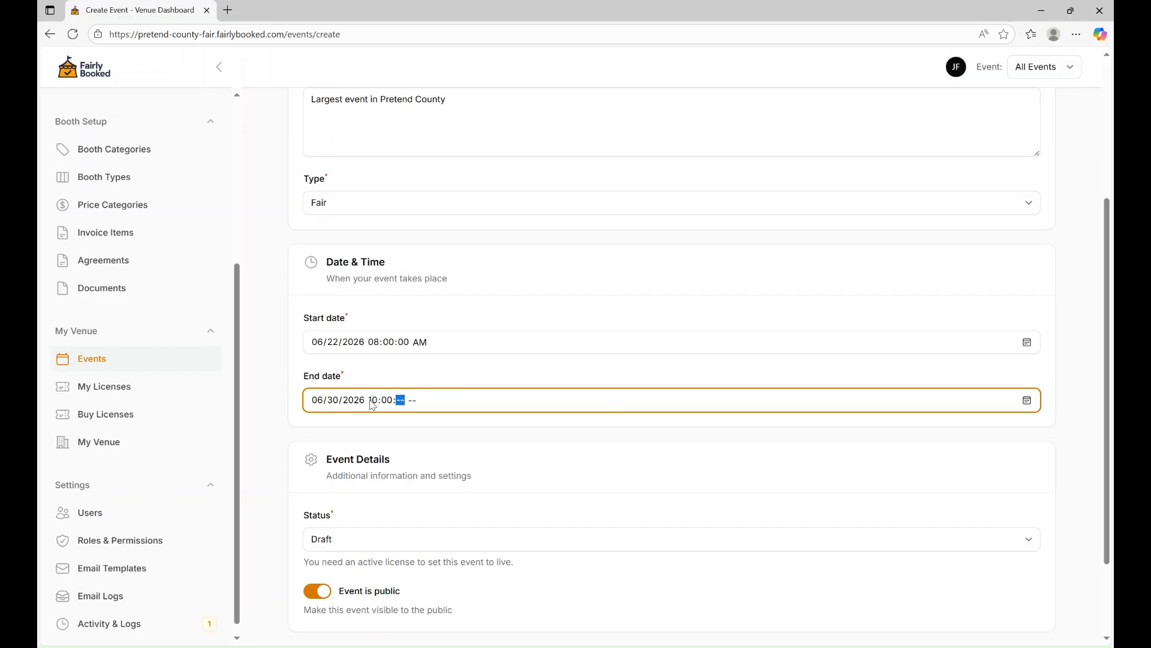
text(00p)
scroll(669, 435, down, 2)
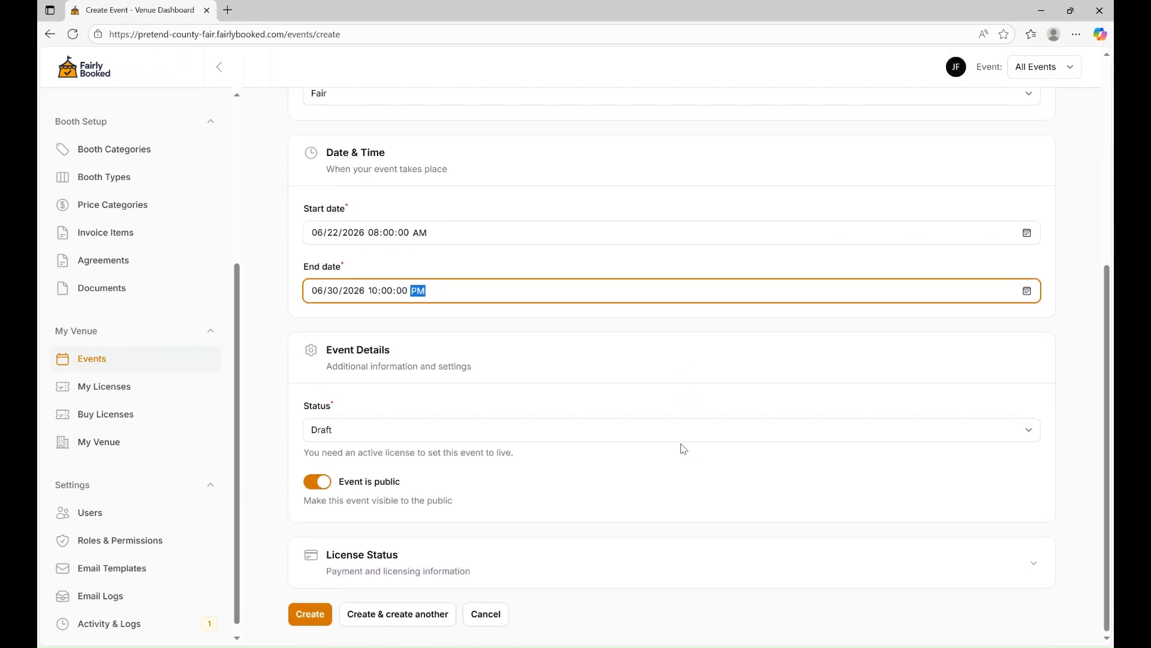
Keep status Draft and public visibility on, leave the license unset, and create the event.
click(368, 433)
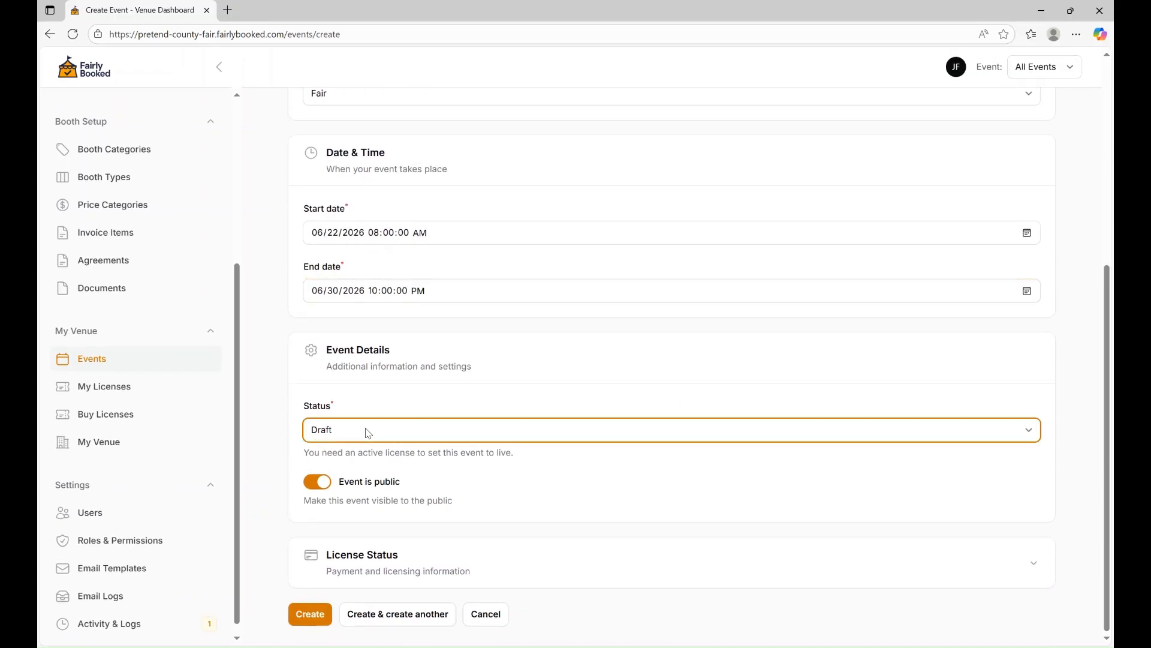
click(352, 395)
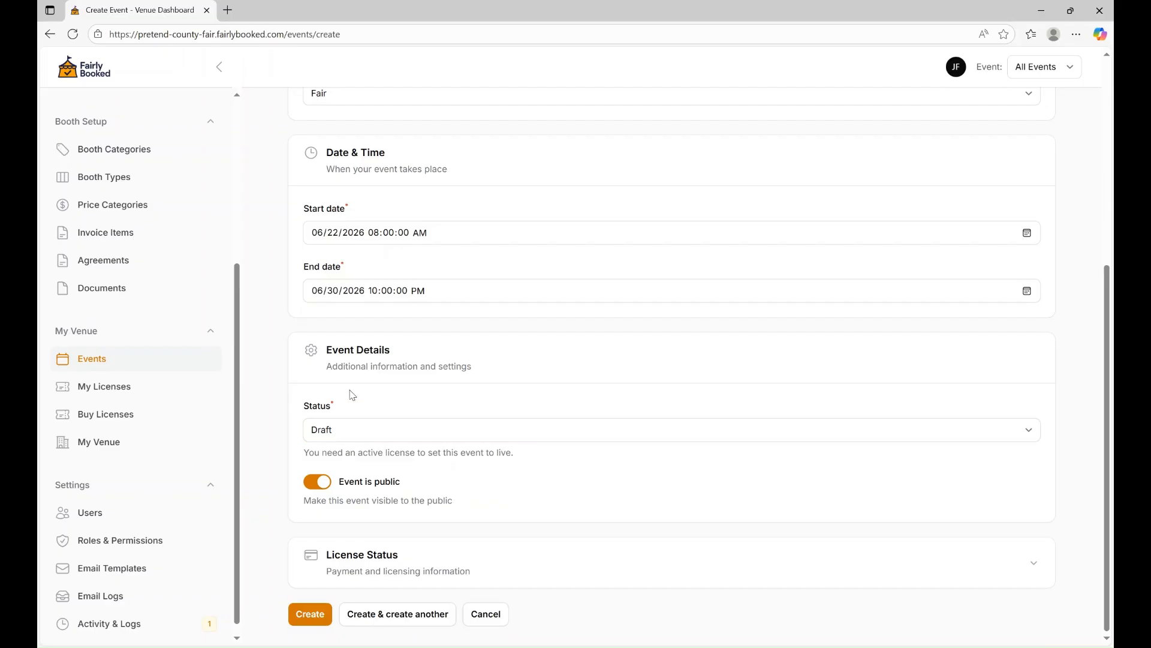
click(358, 480)
click(315, 481)
scroll(510, 451, down, 1)
click(853, 557)
scroll(731, 459, down, 3)
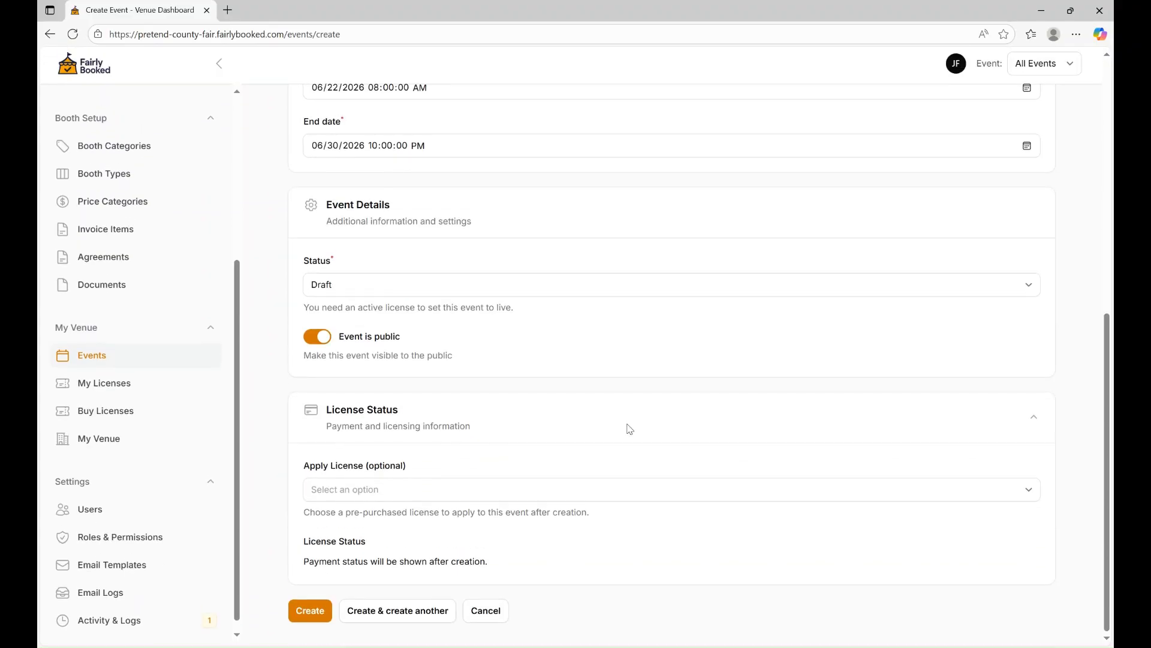
click(462, 496)
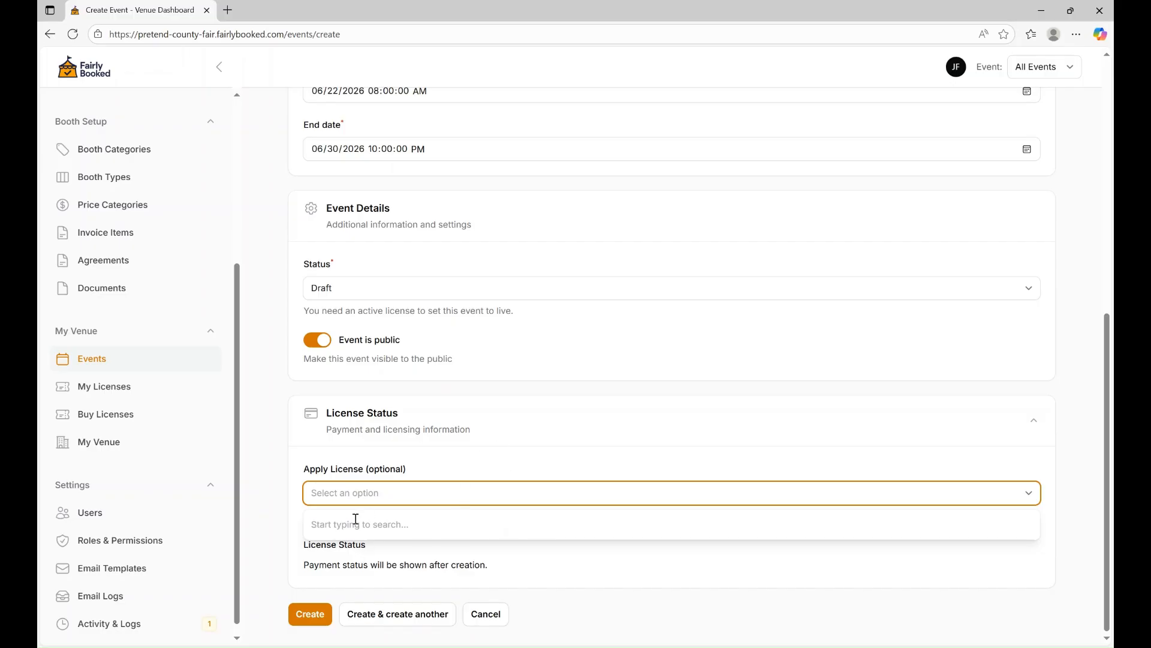
click(468, 467)
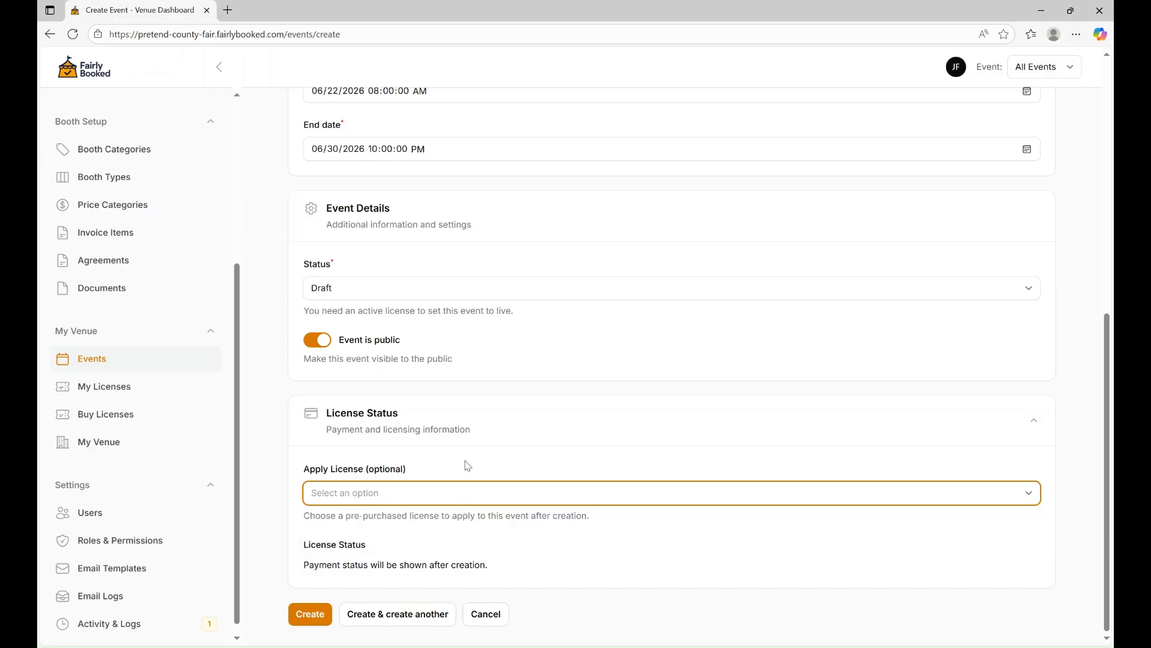
click(311, 614)
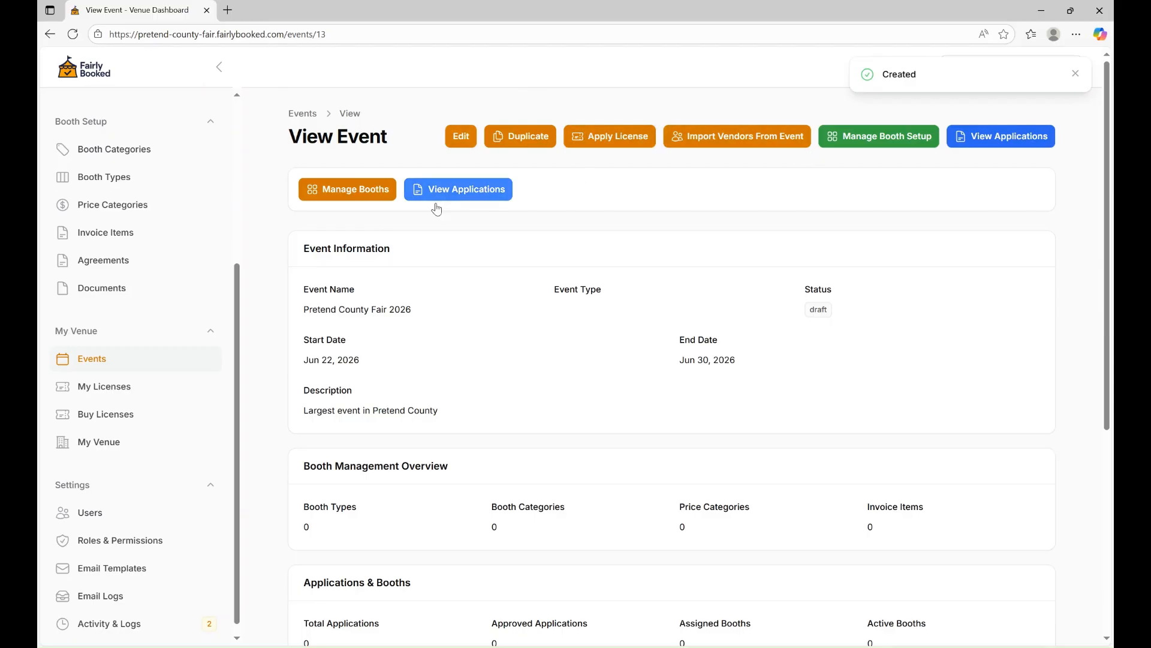
Review the Pretend County Fair 2026 event page, then go to Booth Categories.
scroll(485, 363, down, 7)
scroll(483, 361, down, 1)
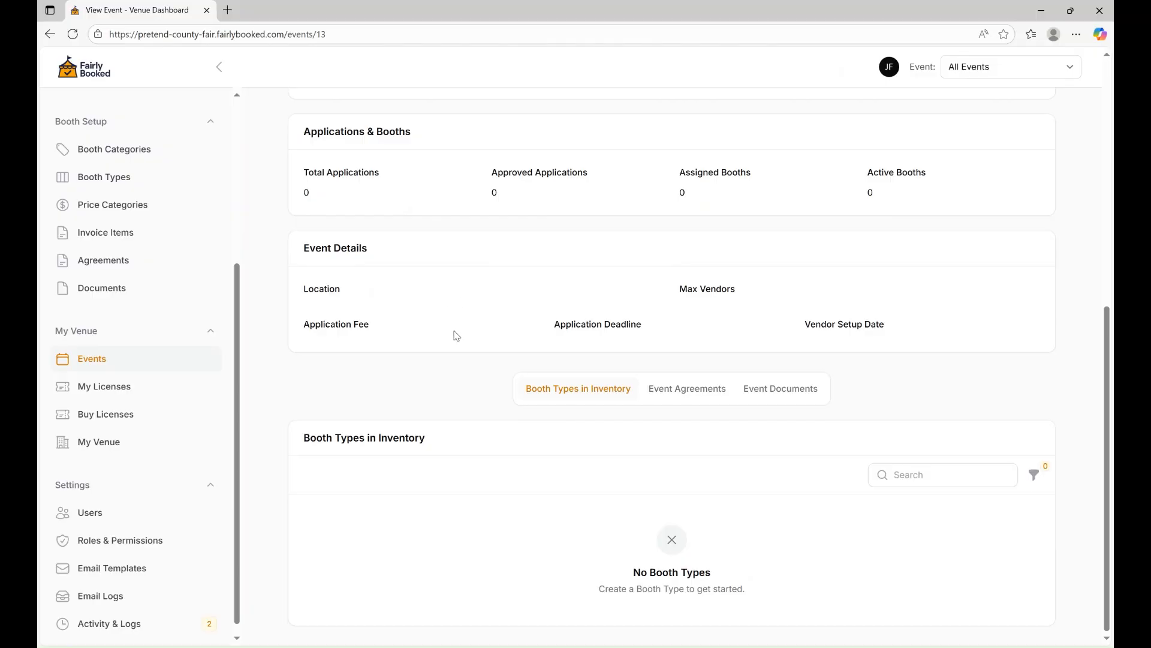
scroll(99, 255, up, 2)
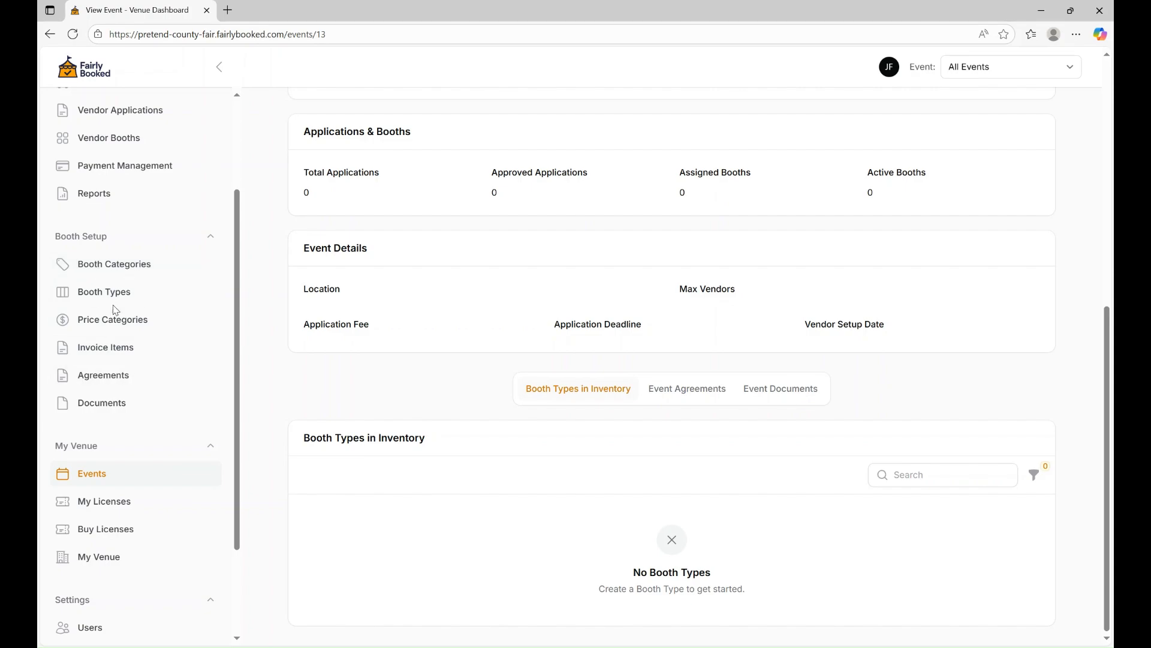
click(132, 267)
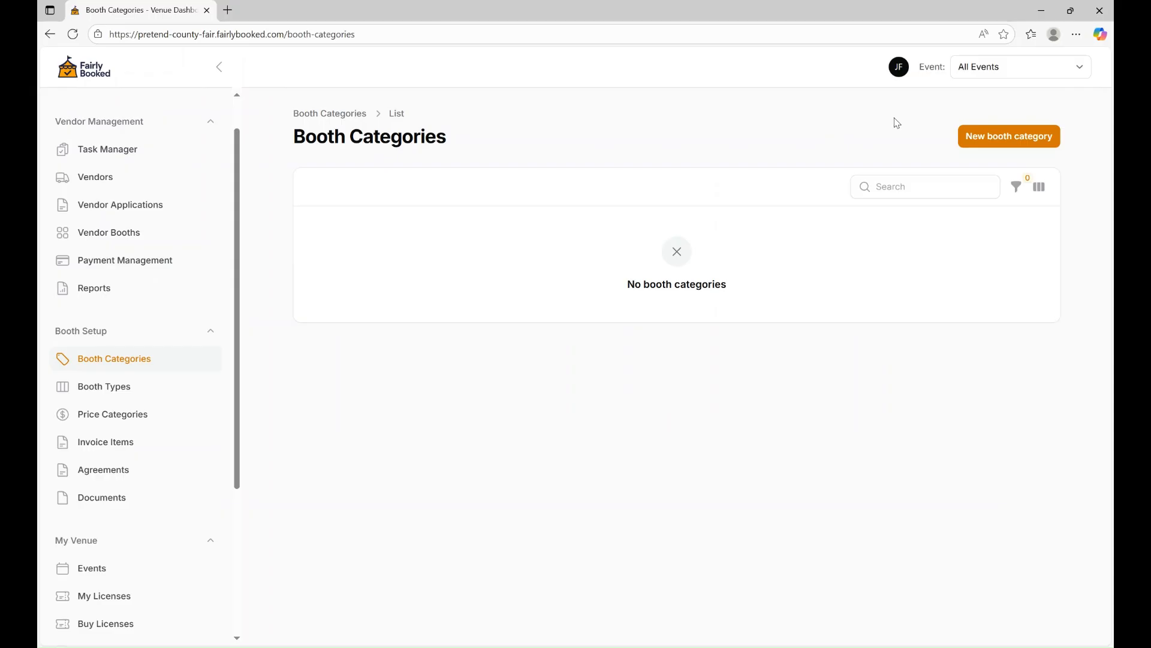
Create the Crafts booth category for Pretend County Fair 2026.
click(1021, 137)
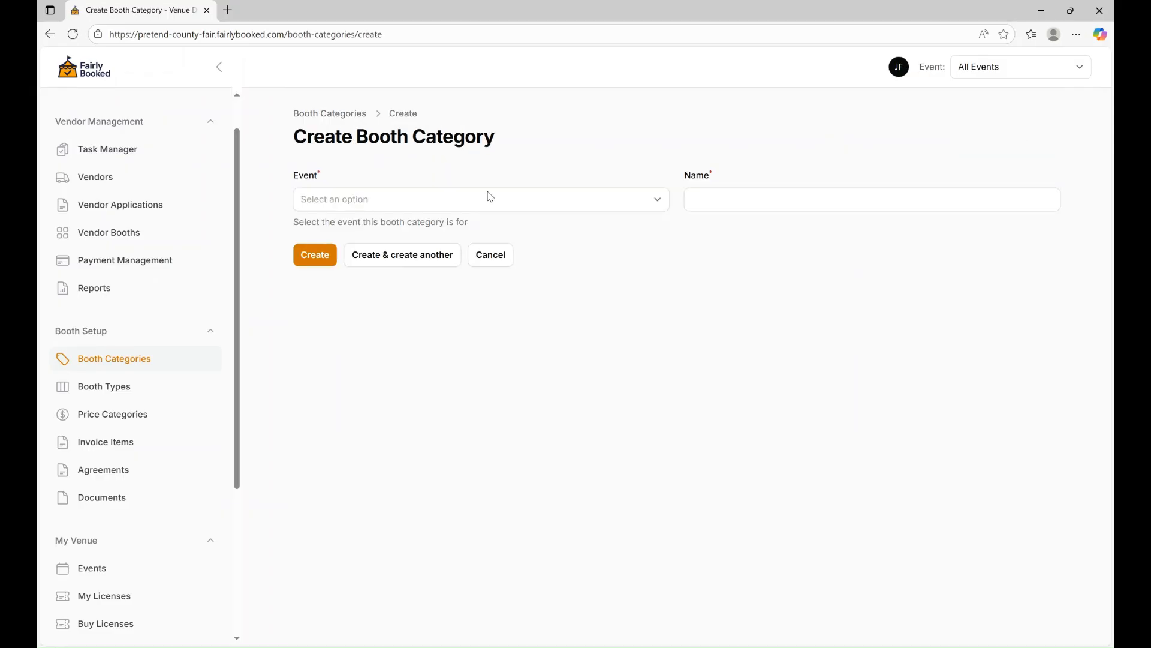
click(493, 205)
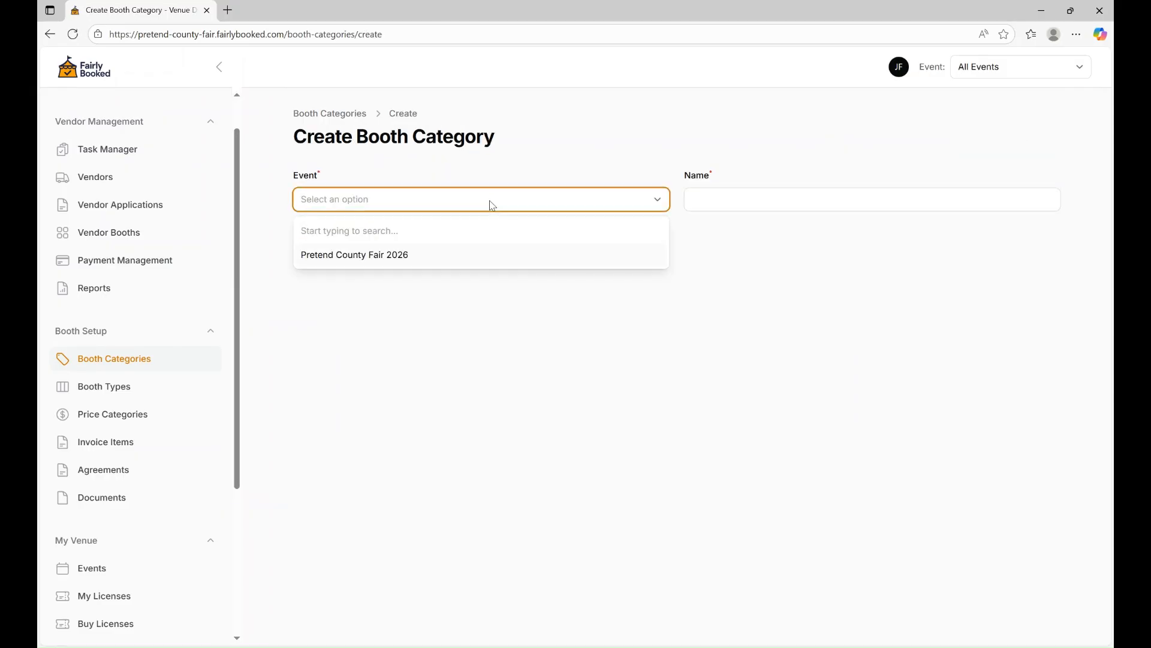
click(399, 259)
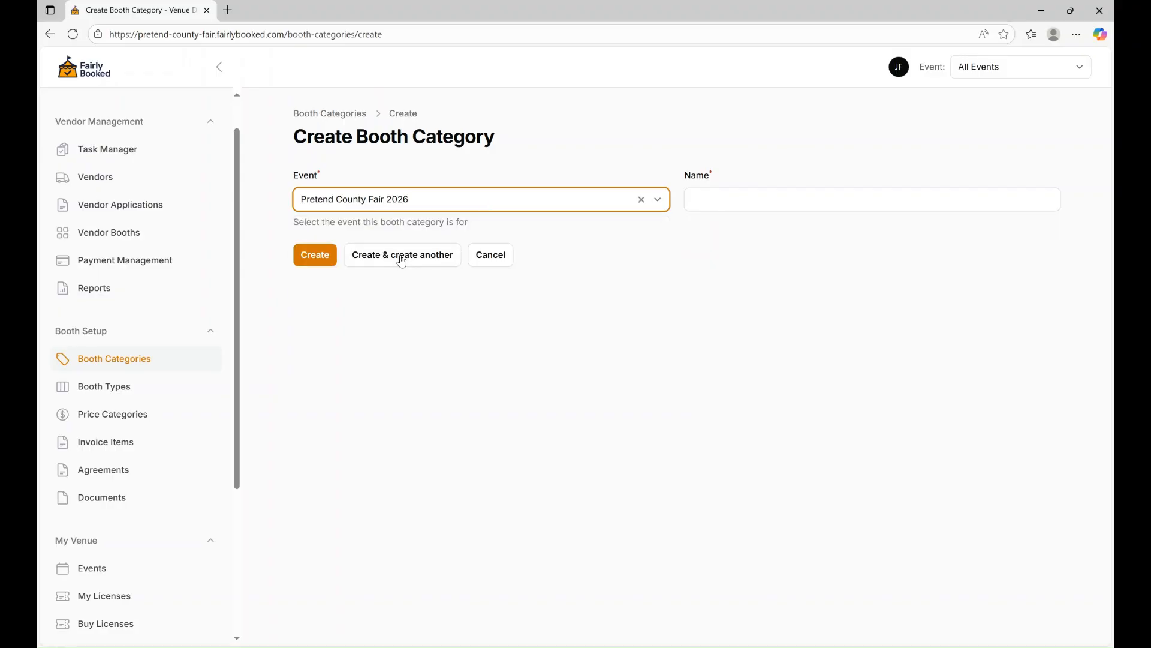
click(769, 207)
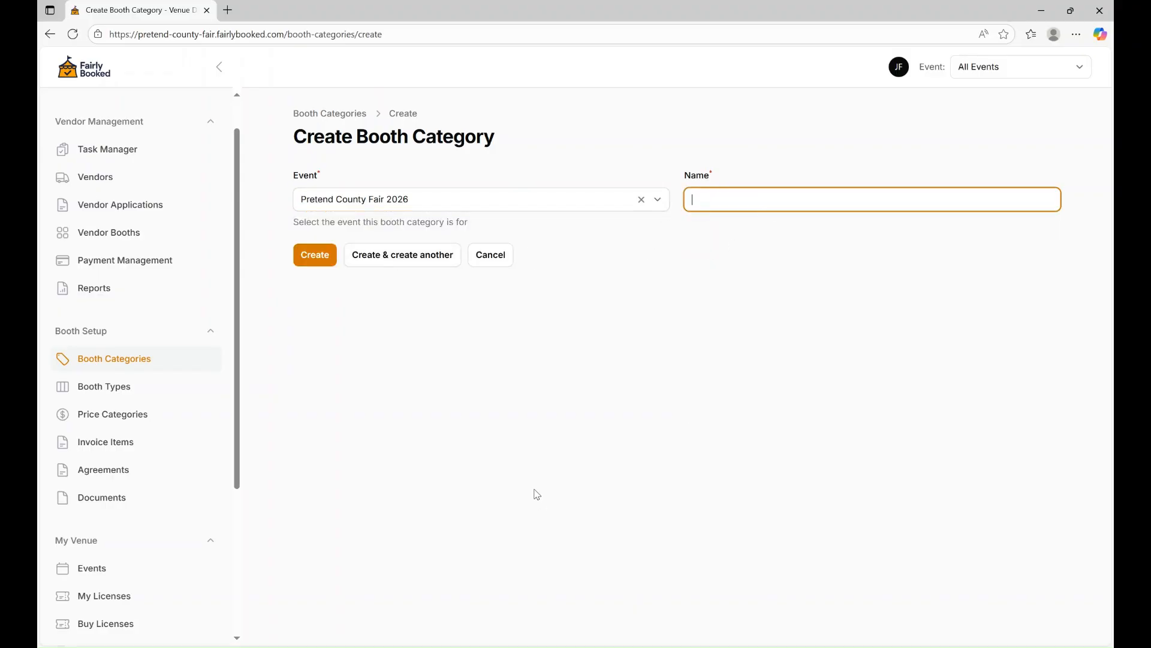
text(rafts)
click(388, 262)
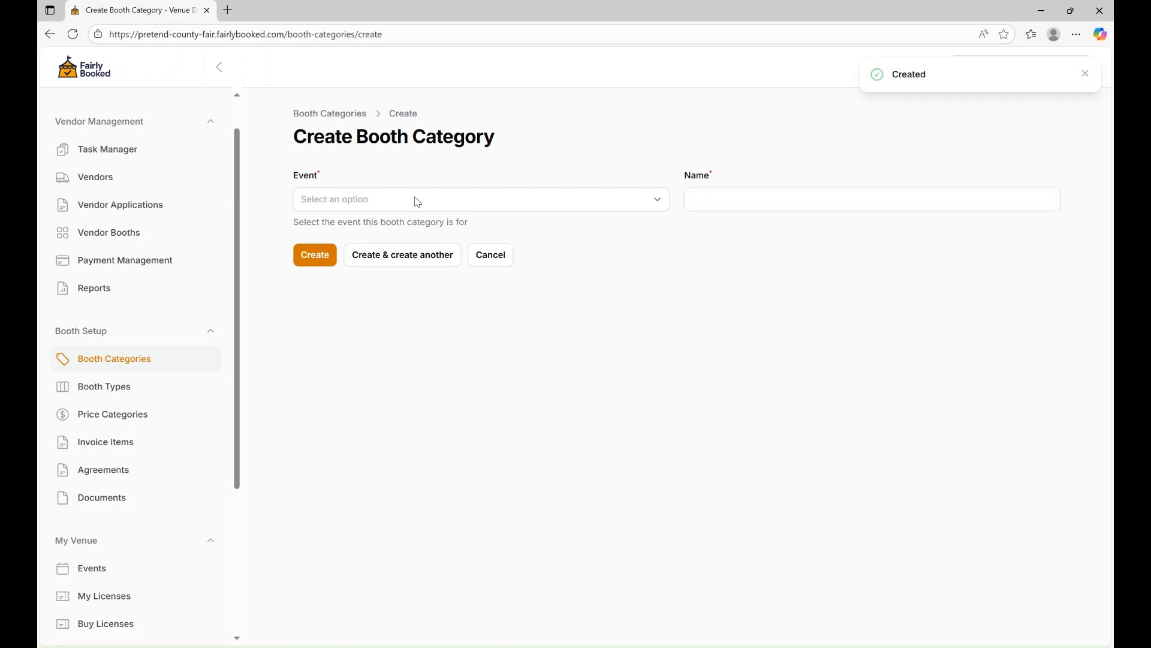
Switch the working event to Pretend County Fair 2026 and add the Food & Drink category.
click(1083, 74)
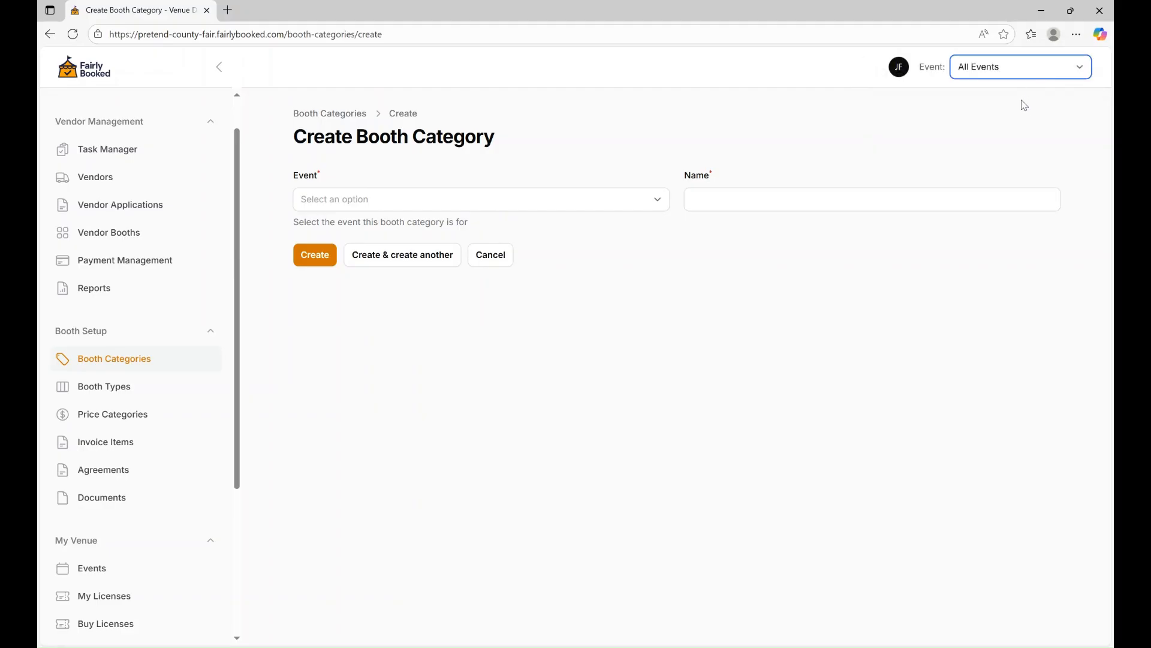
key(Down)
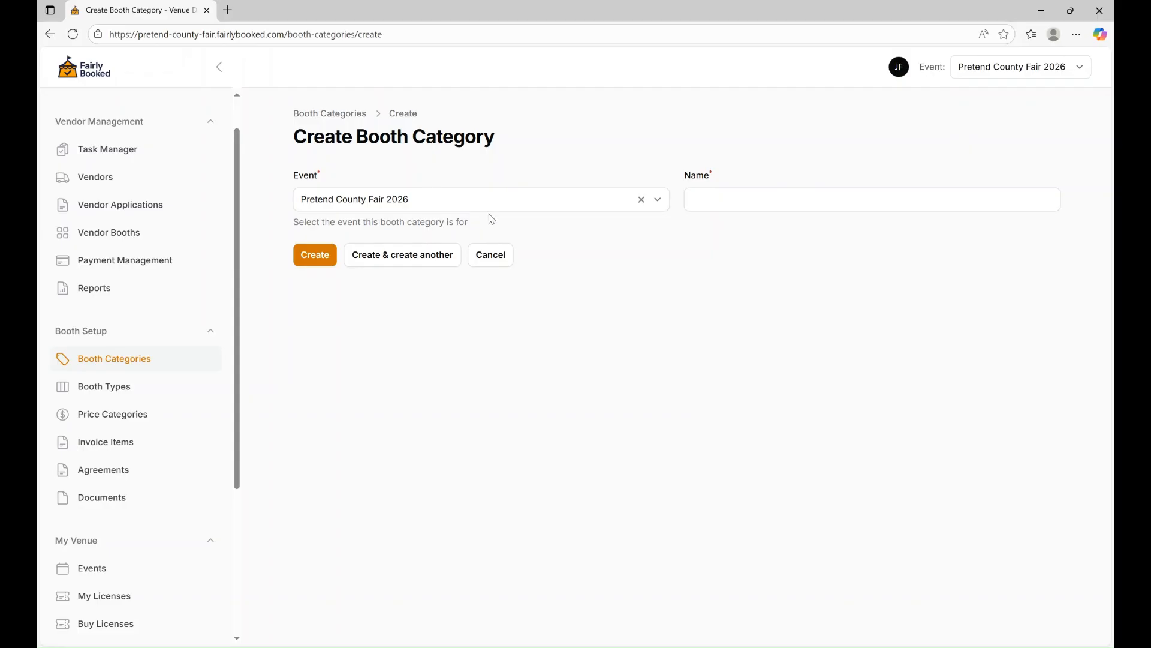
click(823, 200)
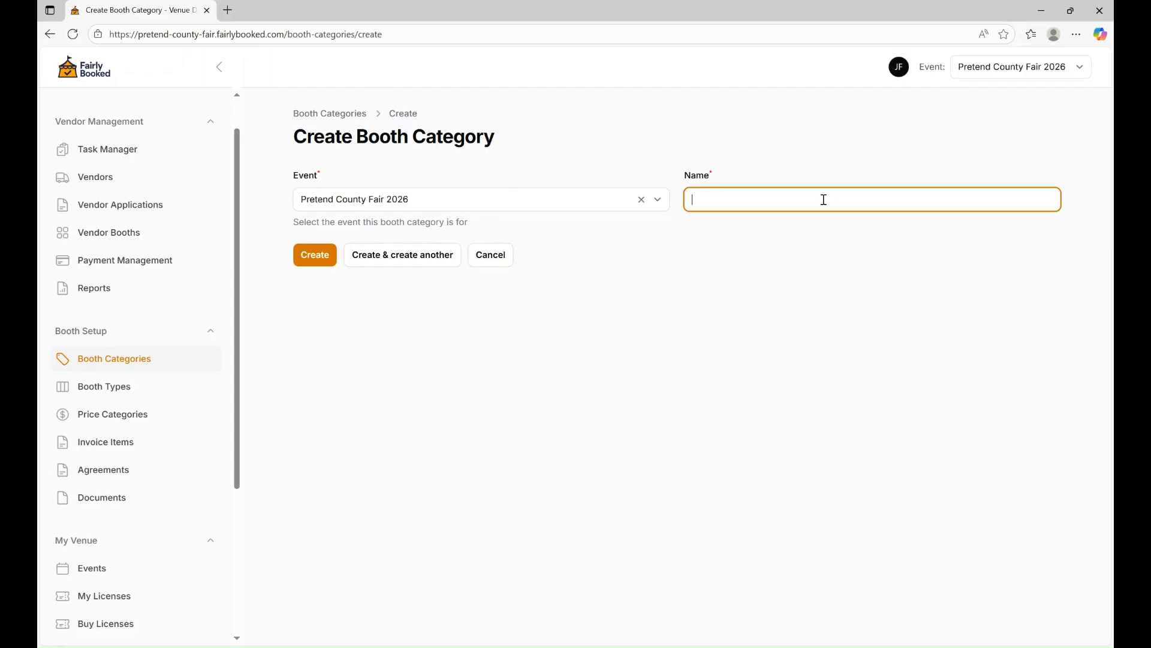
text(Food & Drink)
click(401, 254)
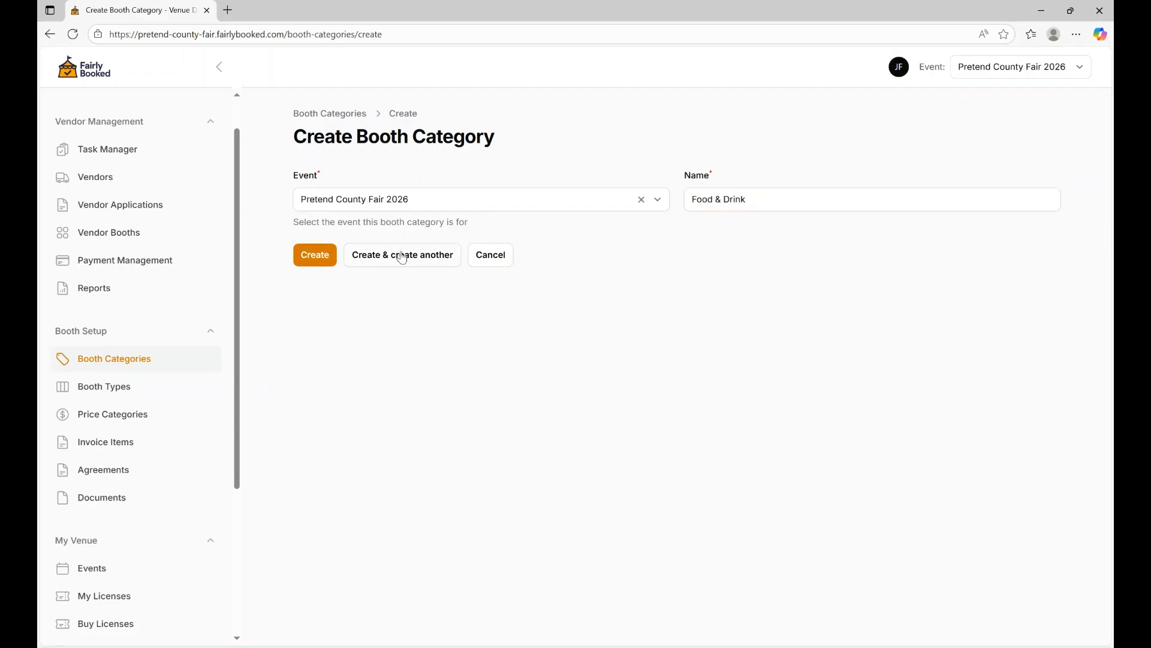
Add the Informational Only booth category.
click(740, 195)
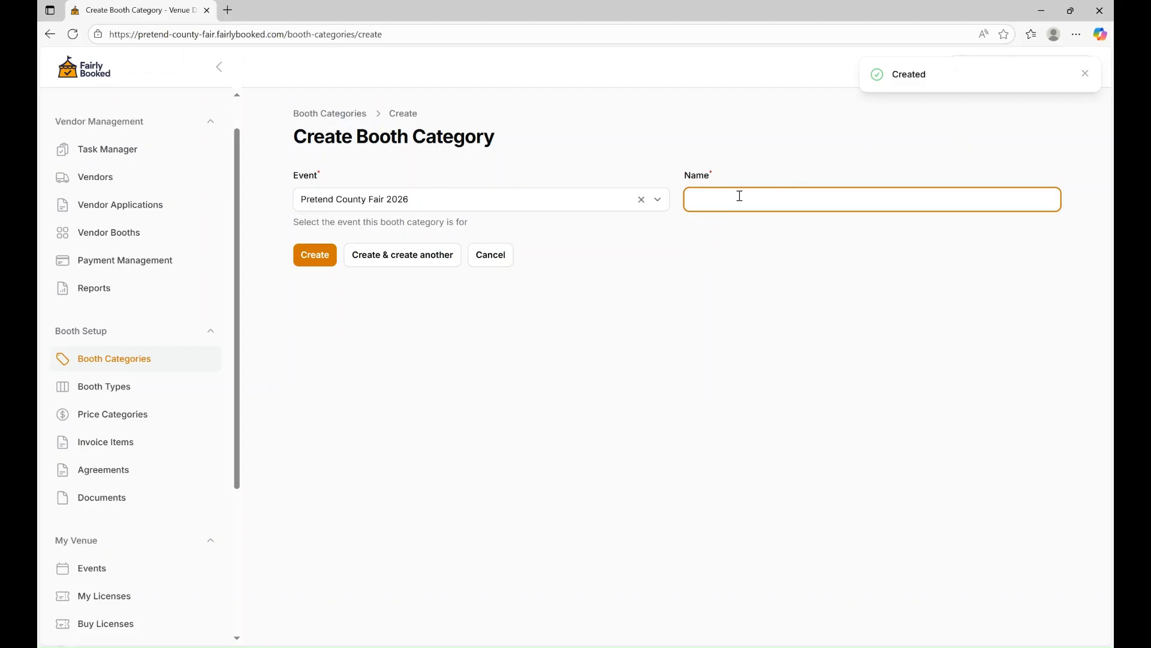
text(Informat)
key(BackSpace)
key(BackSpace)
text(mationa)
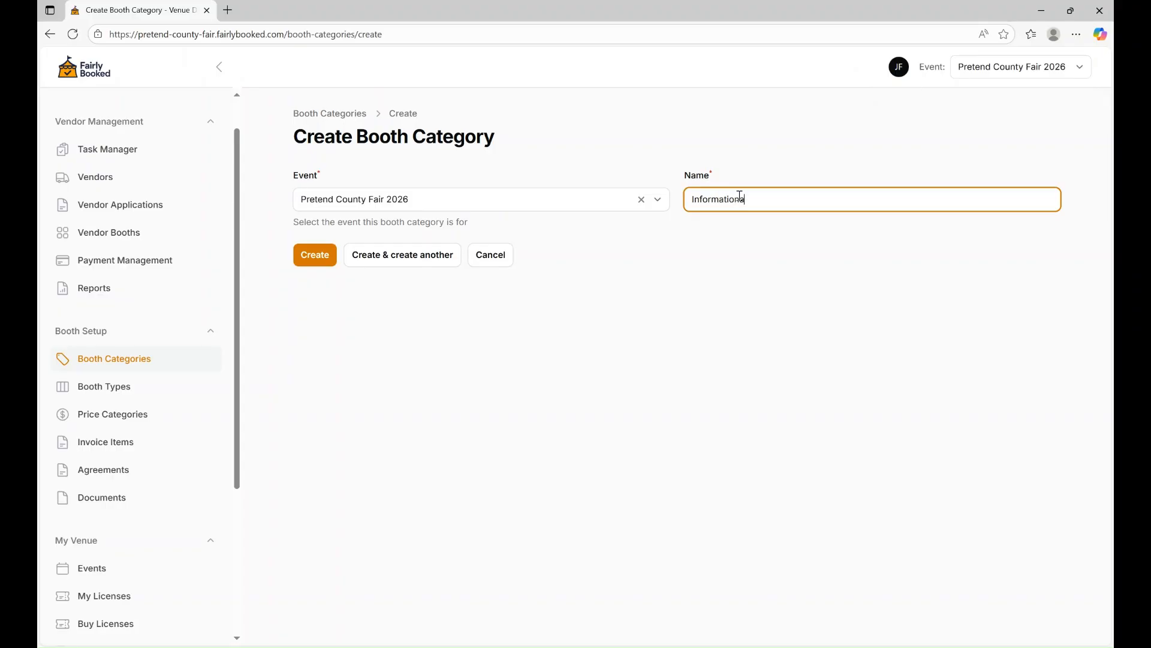
text(l Only)
click(411, 262)
click(826, 199)
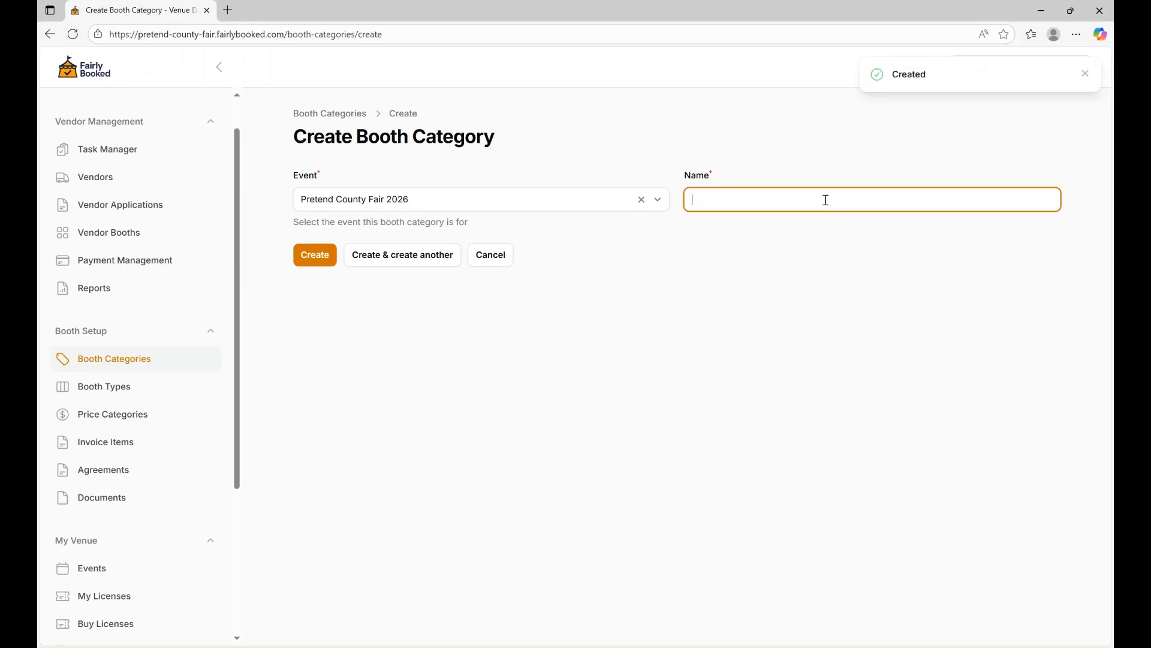
text(N)
key(BackSpace)
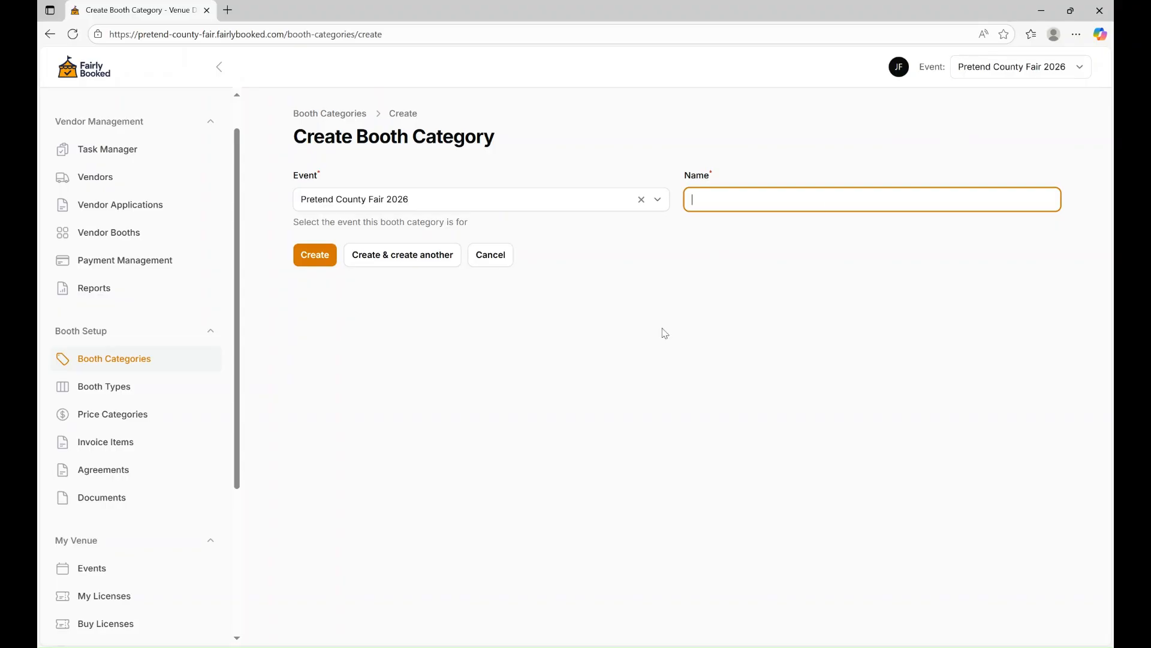
Return to the booth category list, check its filters, and go to Booth Types.
click(95, 358)
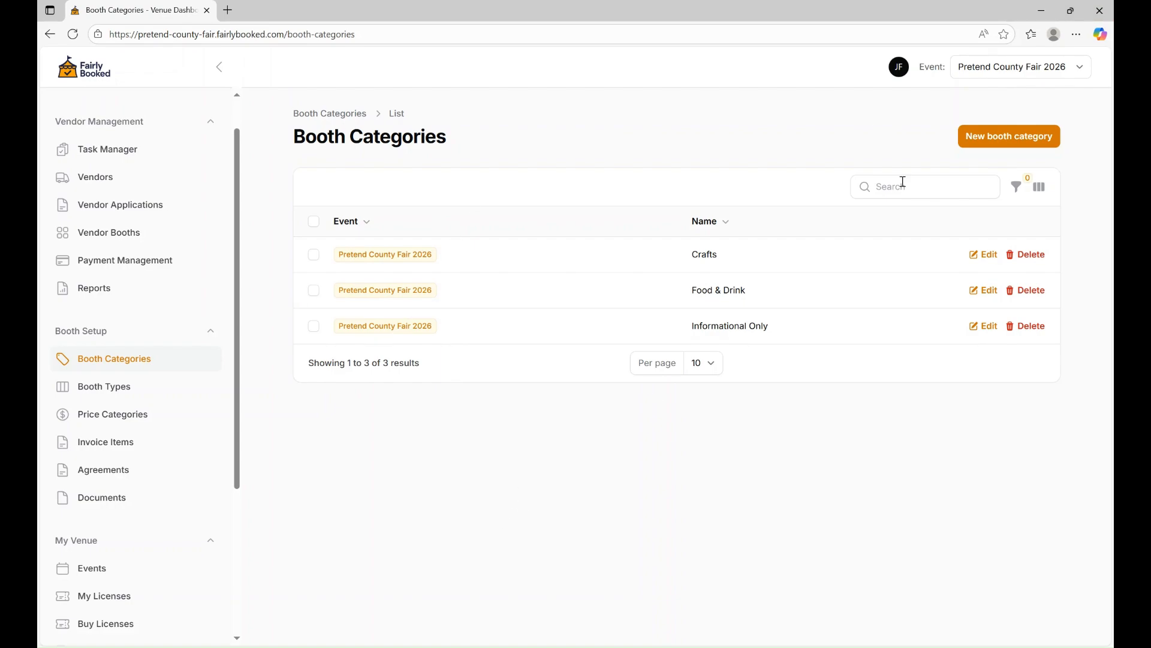
click(1016, 188)
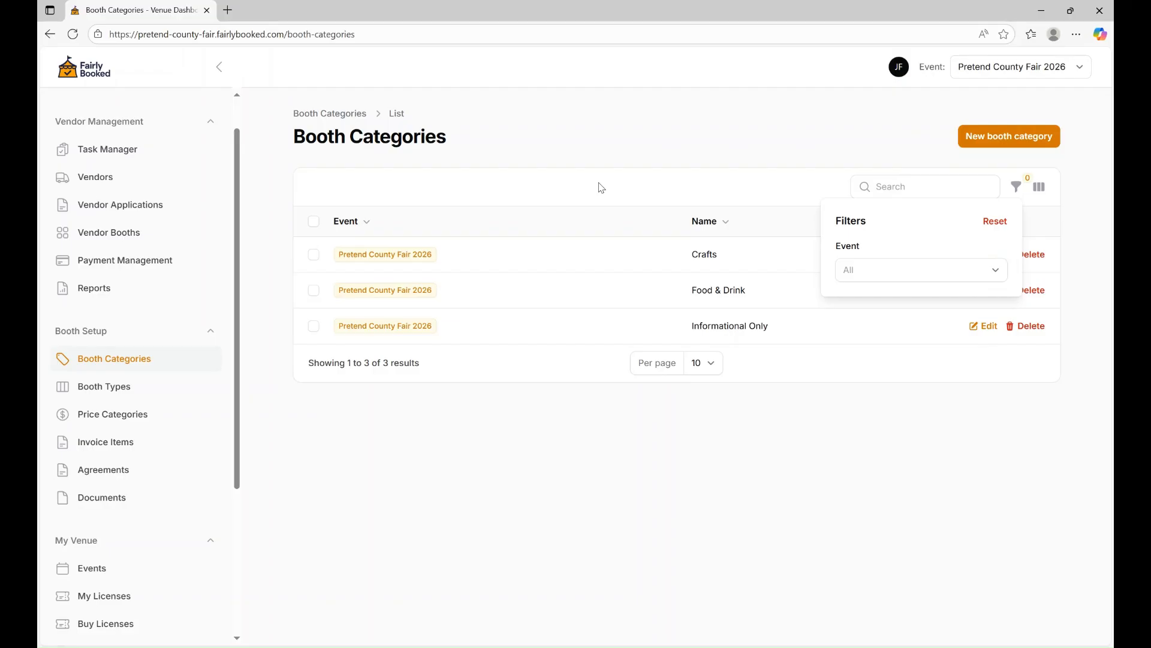
click(557, 178)
click(114, 387)
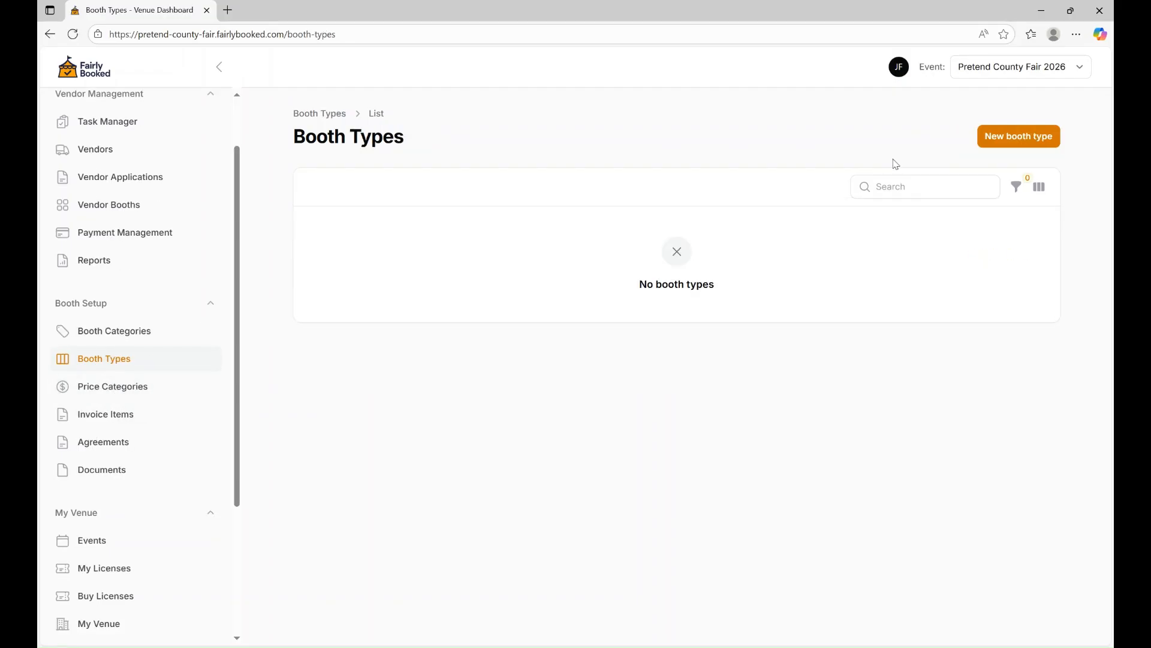
Begin a new booth type but switch to the empty Price Categories list instead.
click(1010, 138)
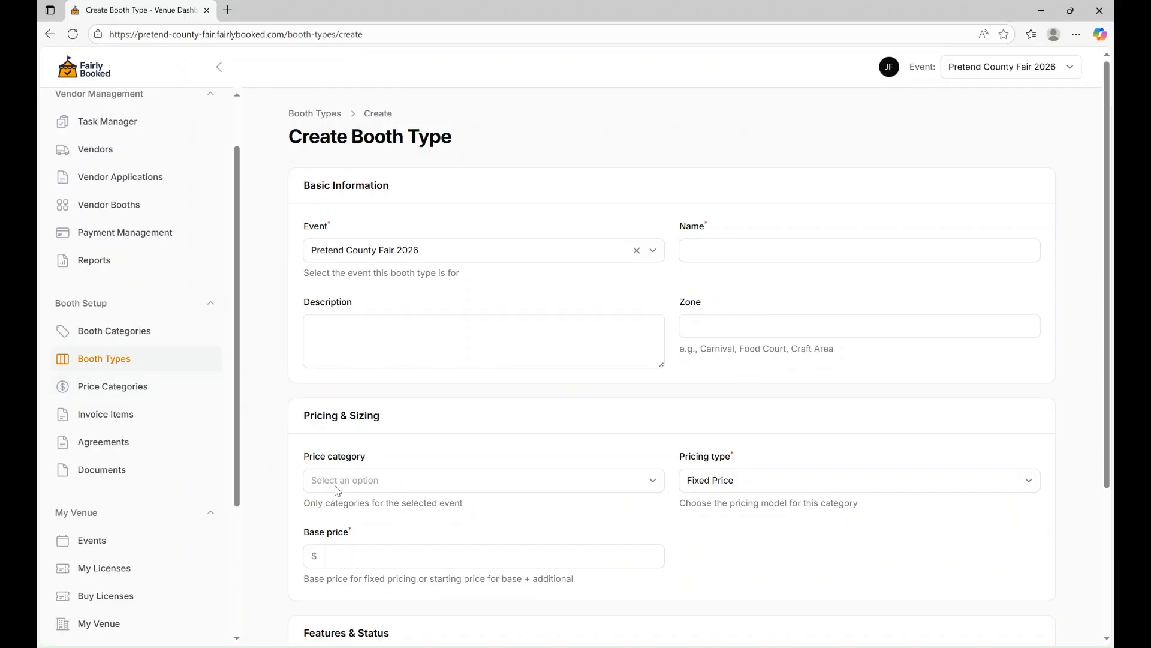
click(102, 388)
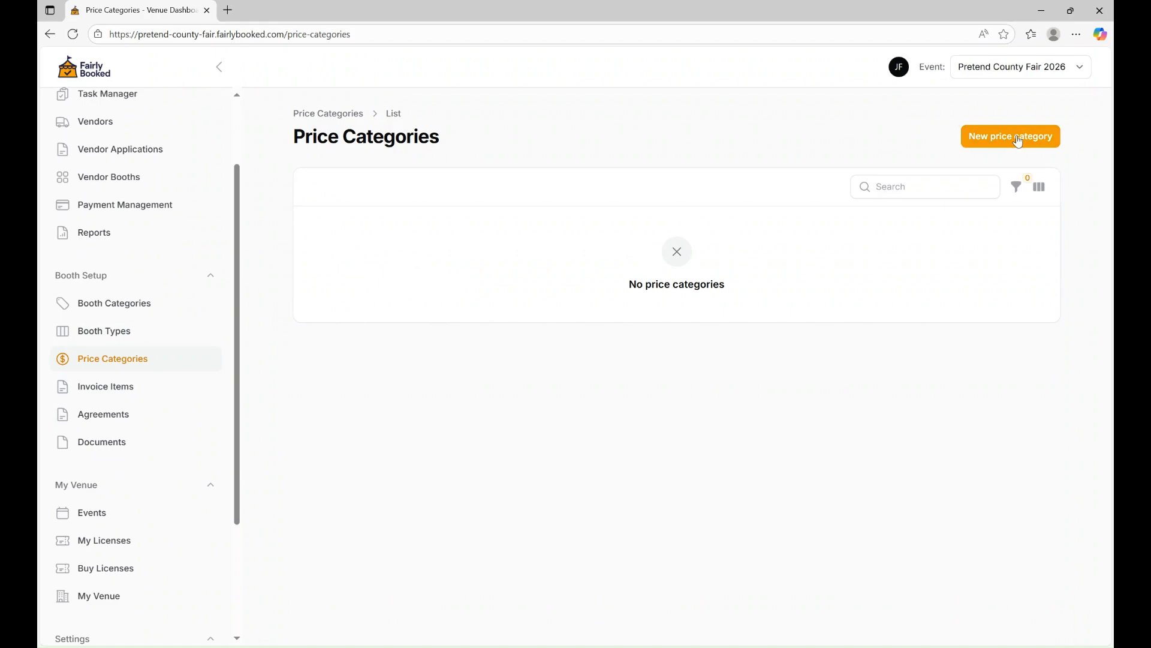
Create price categories Non-Food and Food & Drink, then return to the list.
click(1018, 142)
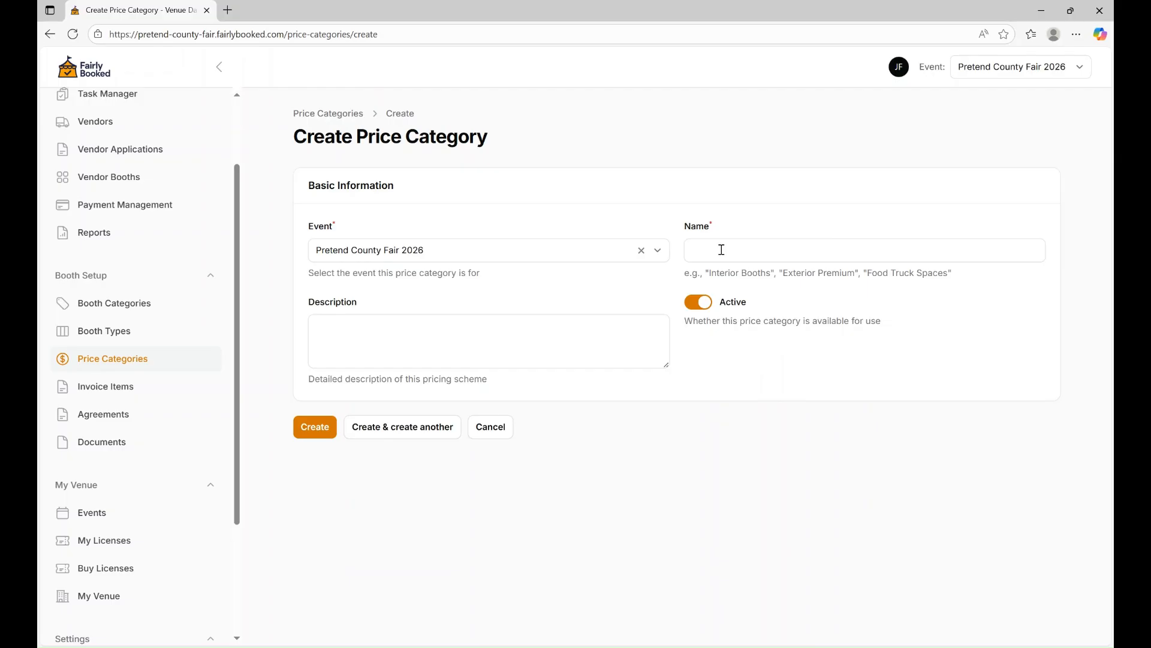
click(741, 245)
text(Non-Food)
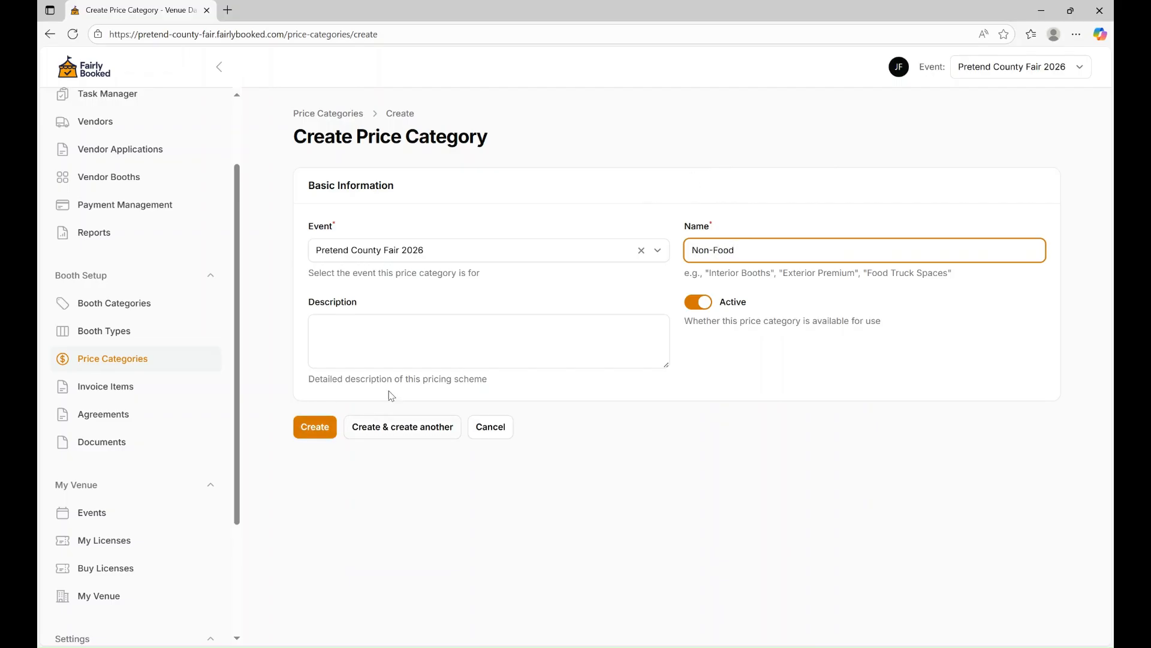
click(395, 442)
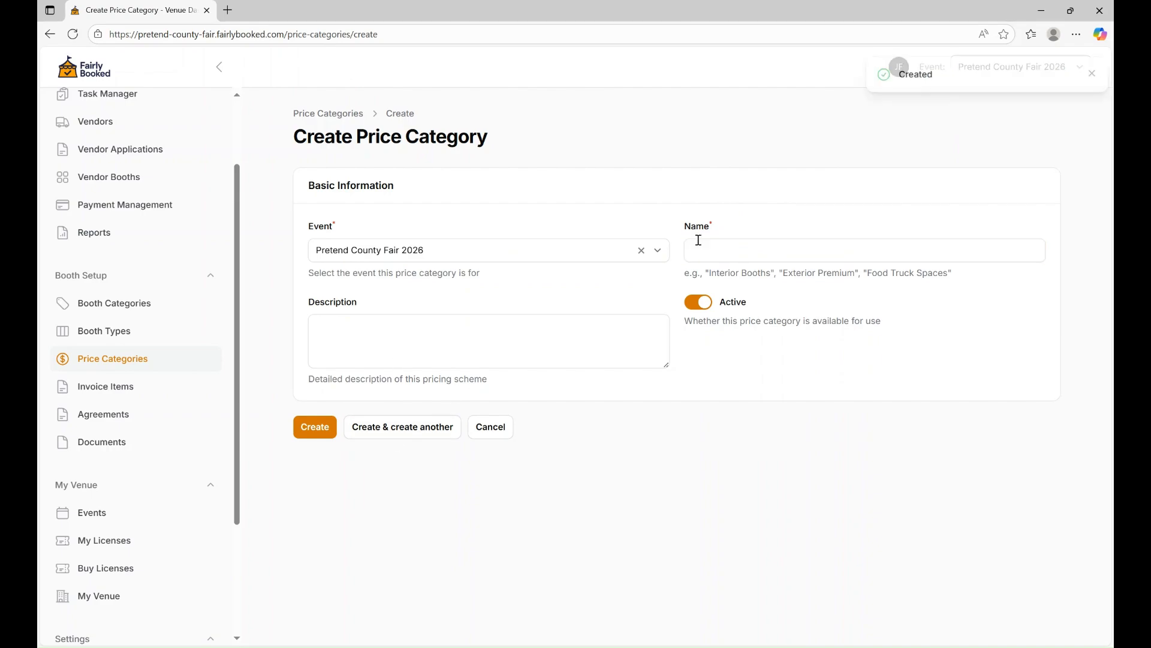
click(739, 242)
text(Food )
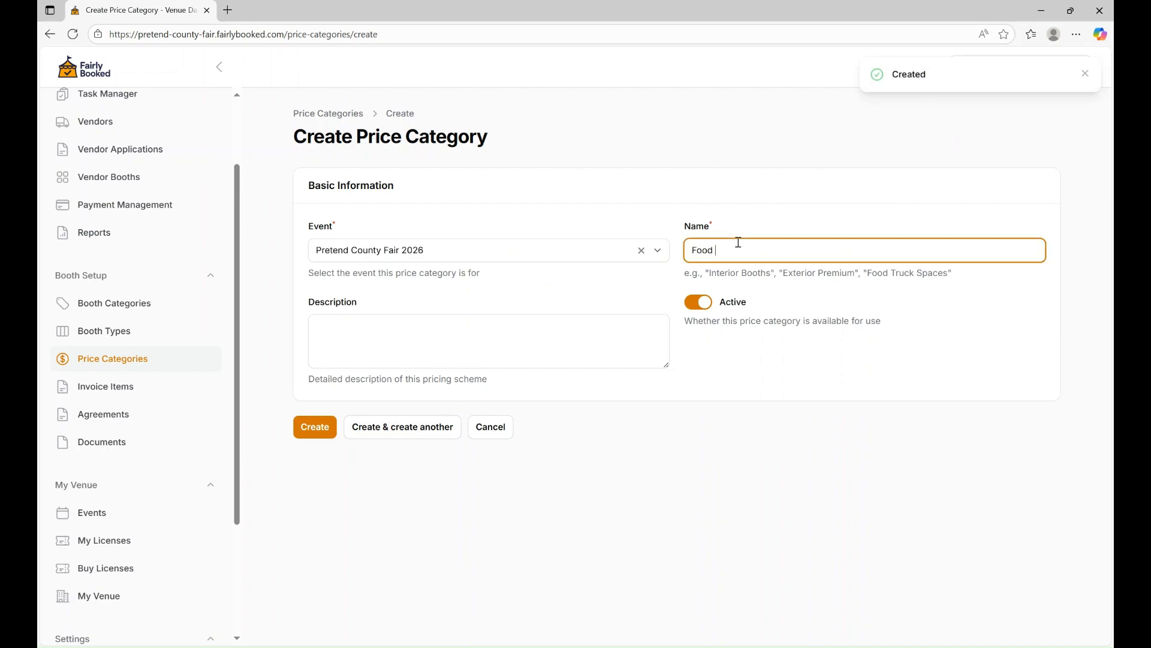
text(& Drink)
click(307, 428)
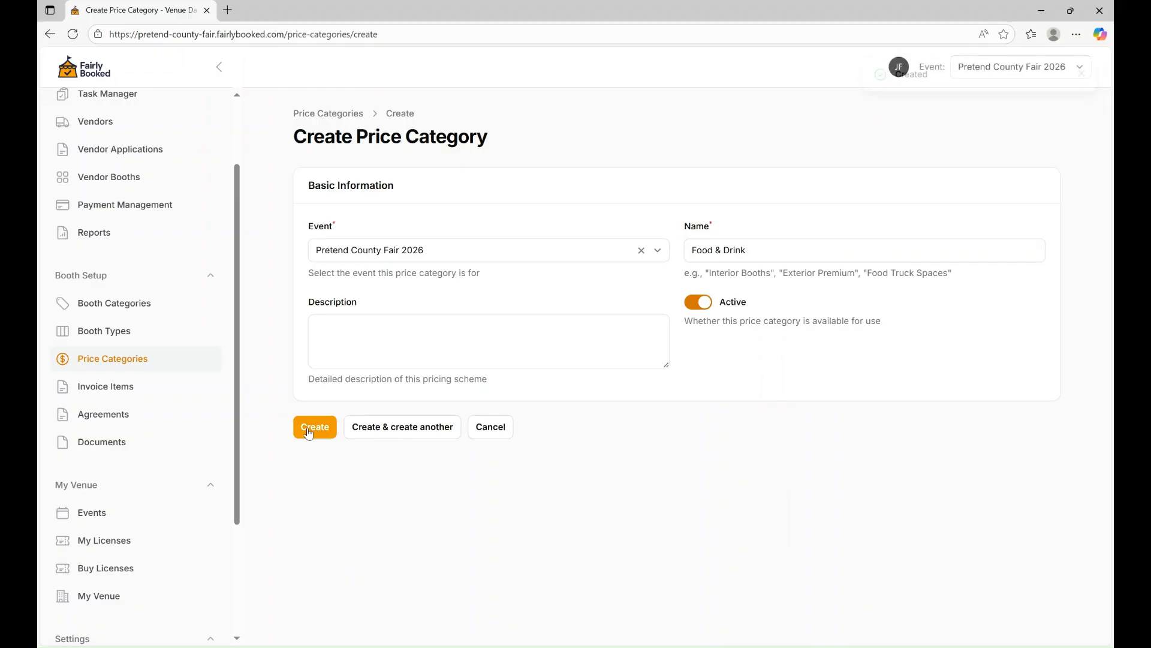
click(138, 362)
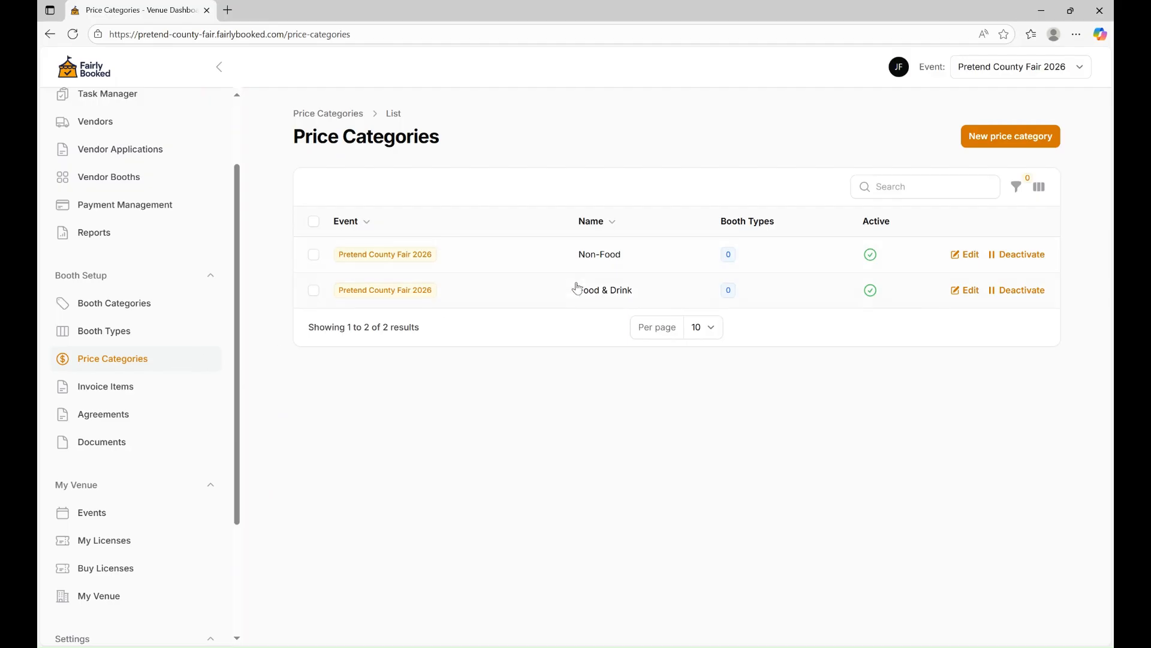
Start a new booth type and enter the name 'Miday - Non-Food'.
click(102, 332)
click(1008, 143)
click(713, 257)
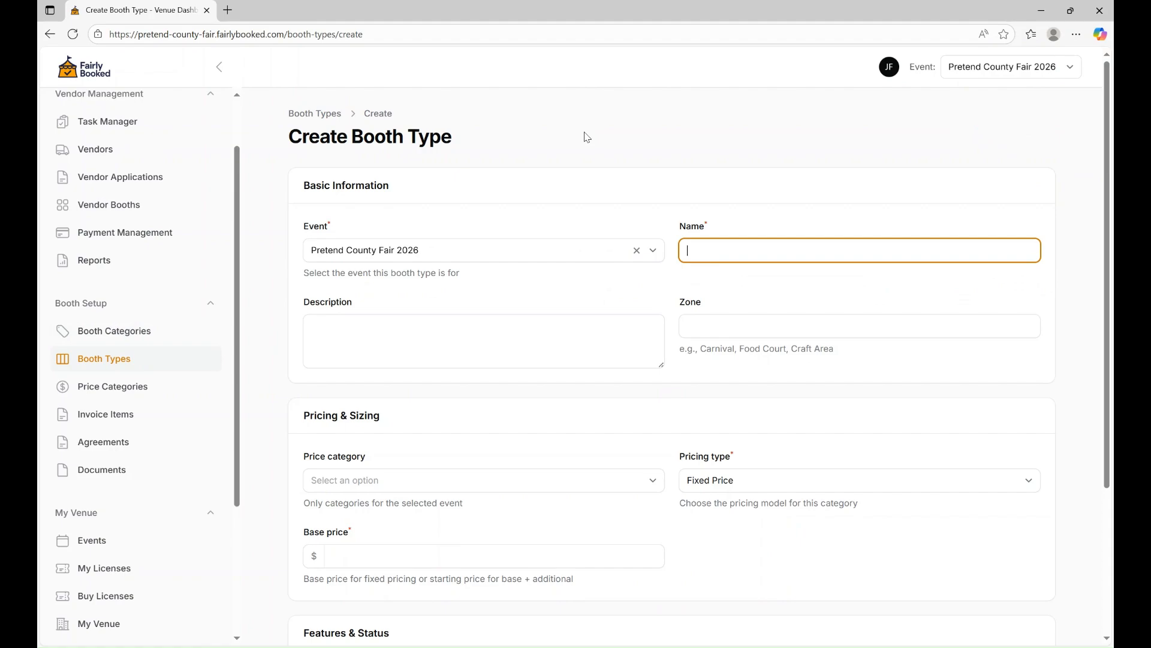
text(Miday - Non-Food)
Assign the Non-Food price category with a fixed base price of $500.
scroll(614, 345, down, 2)
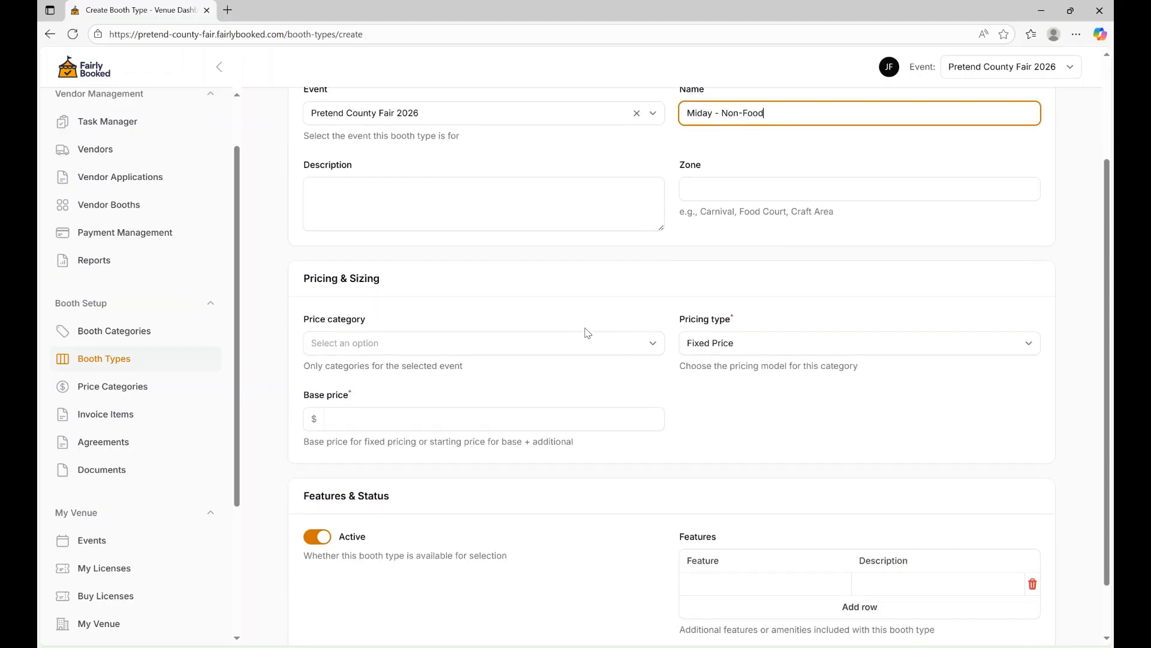
scroll(525, 292, down, 1)
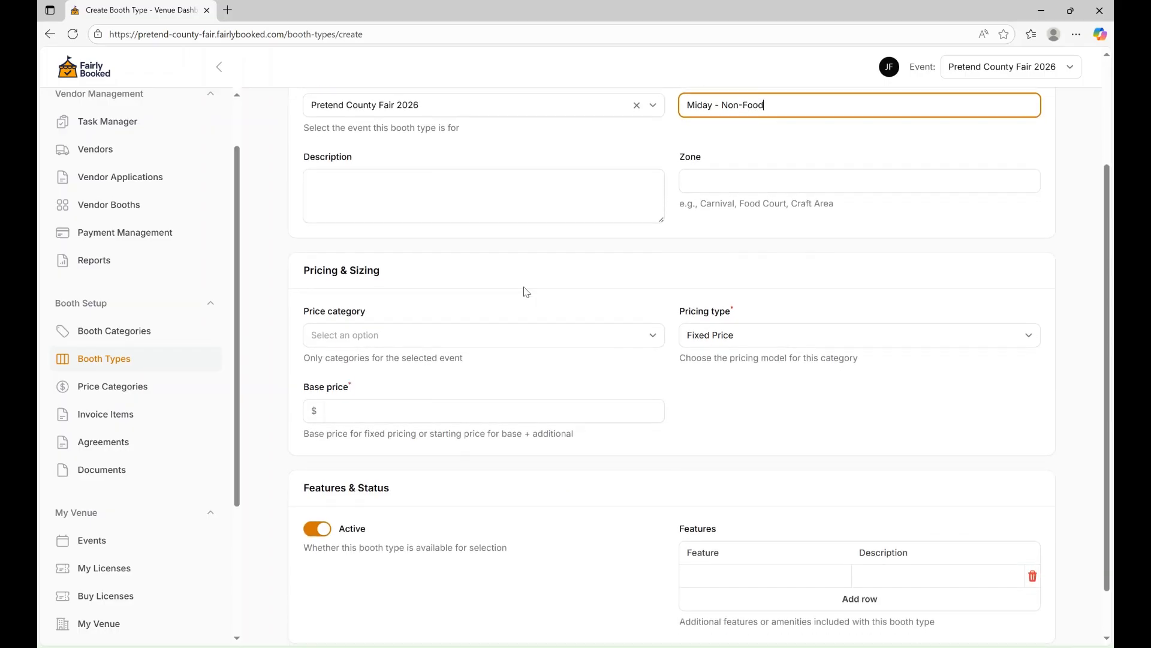
scroll(442, 246, down, 1)
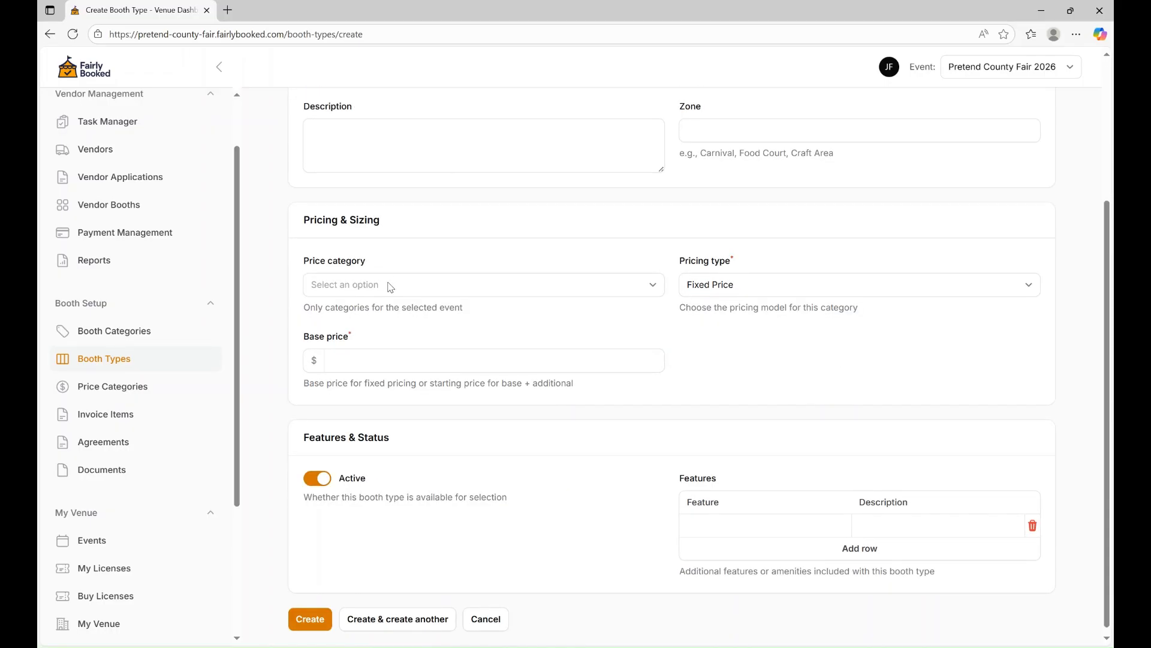
click(390, 287)
click(378, 362)
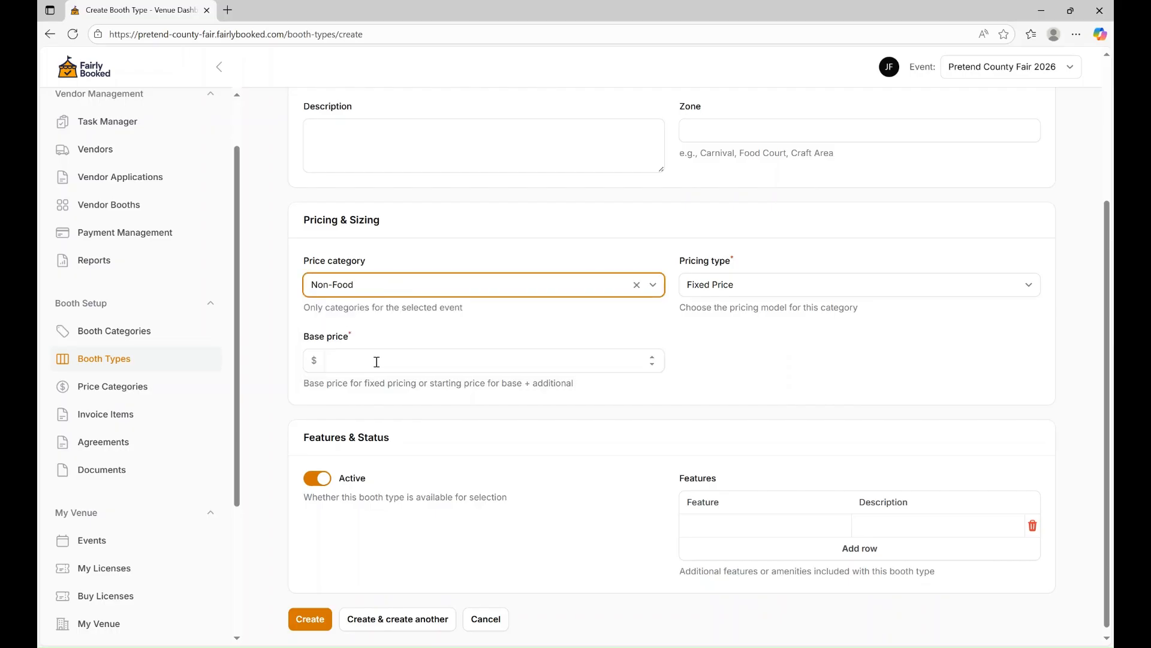
click(768, 286)
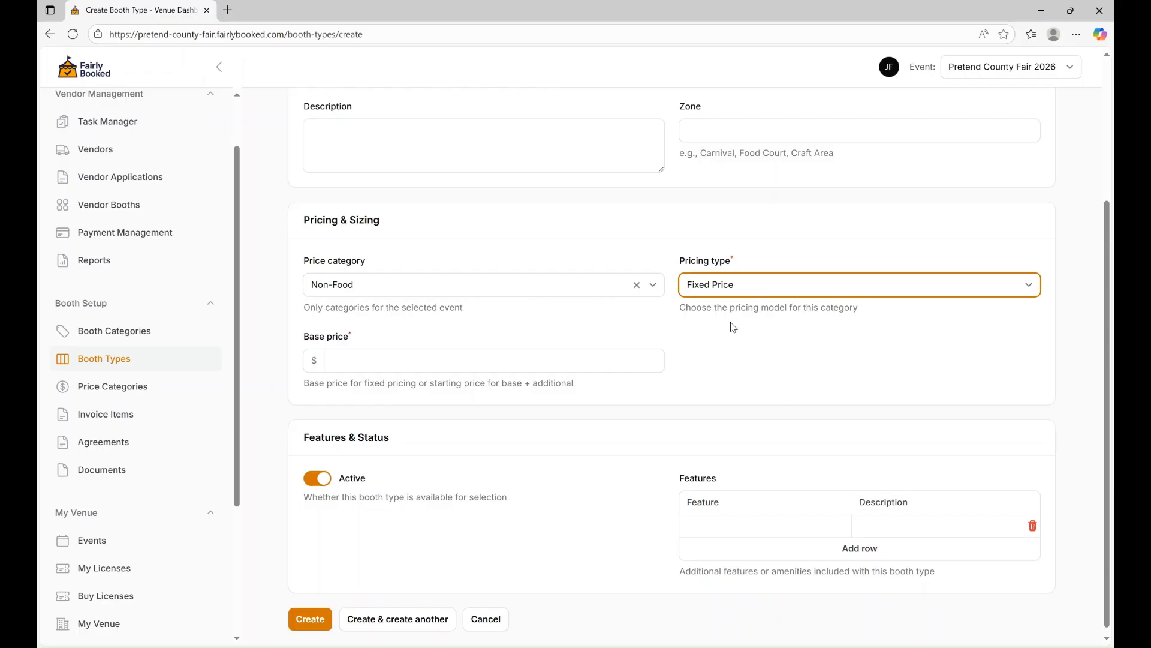
click(381, 361)
text(500)
key(Tab)
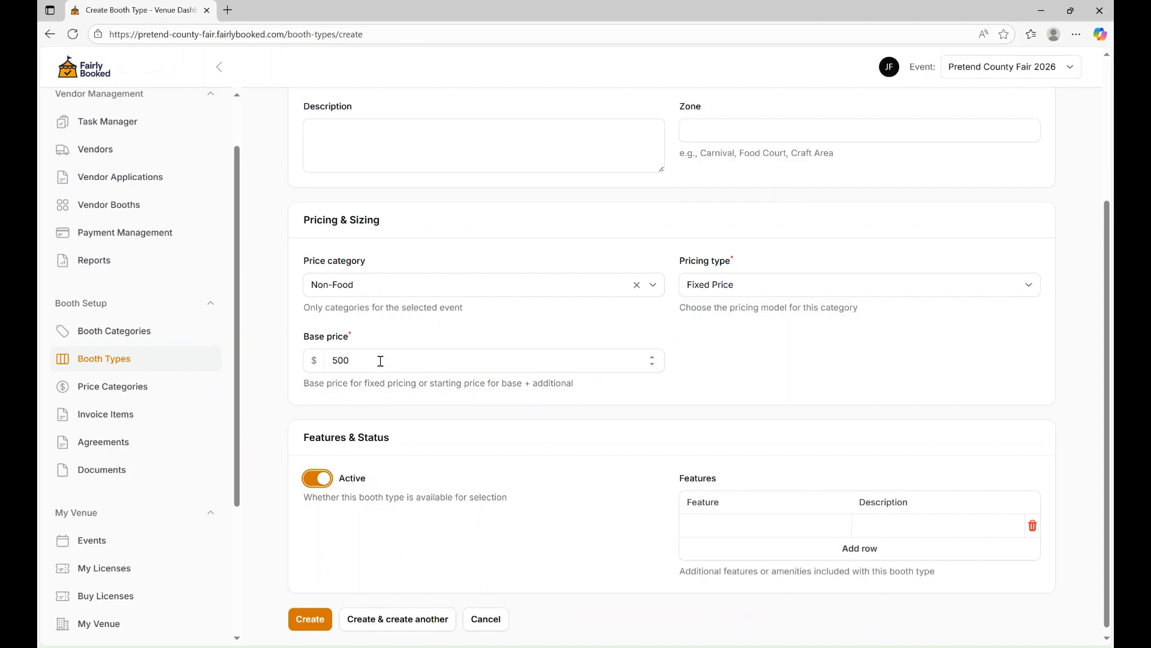
Add the description 10x10 and correct the name to 'Midway - Non-Food'.
click(424, 132)
text(10x10)
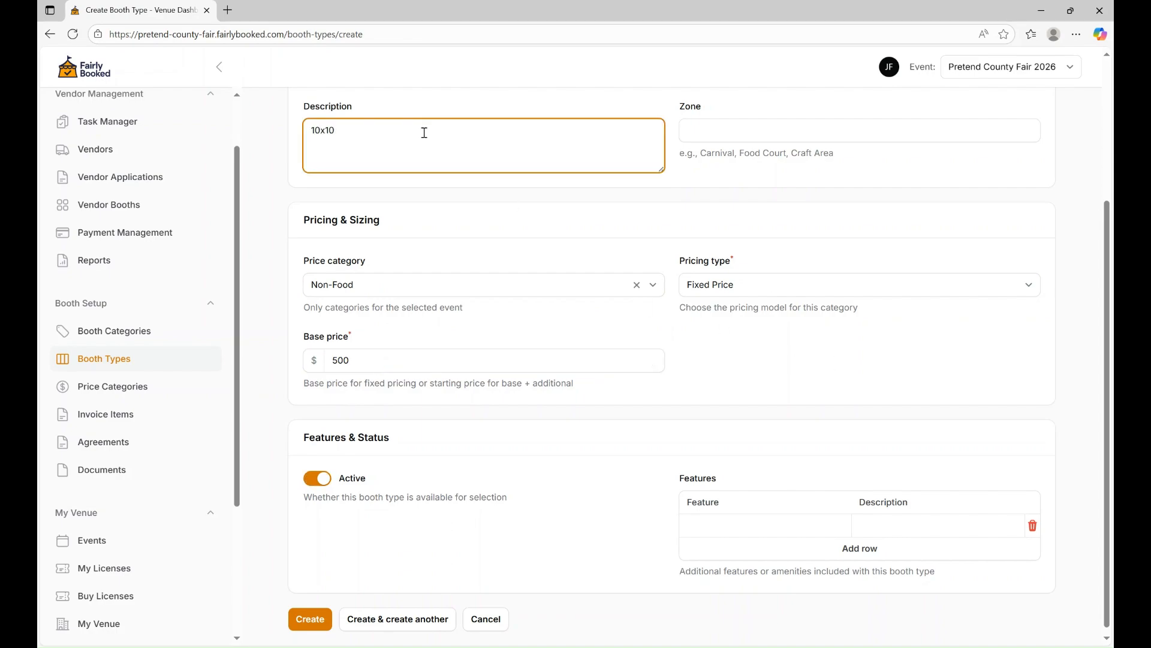
scroll(511, 171, up, 1)
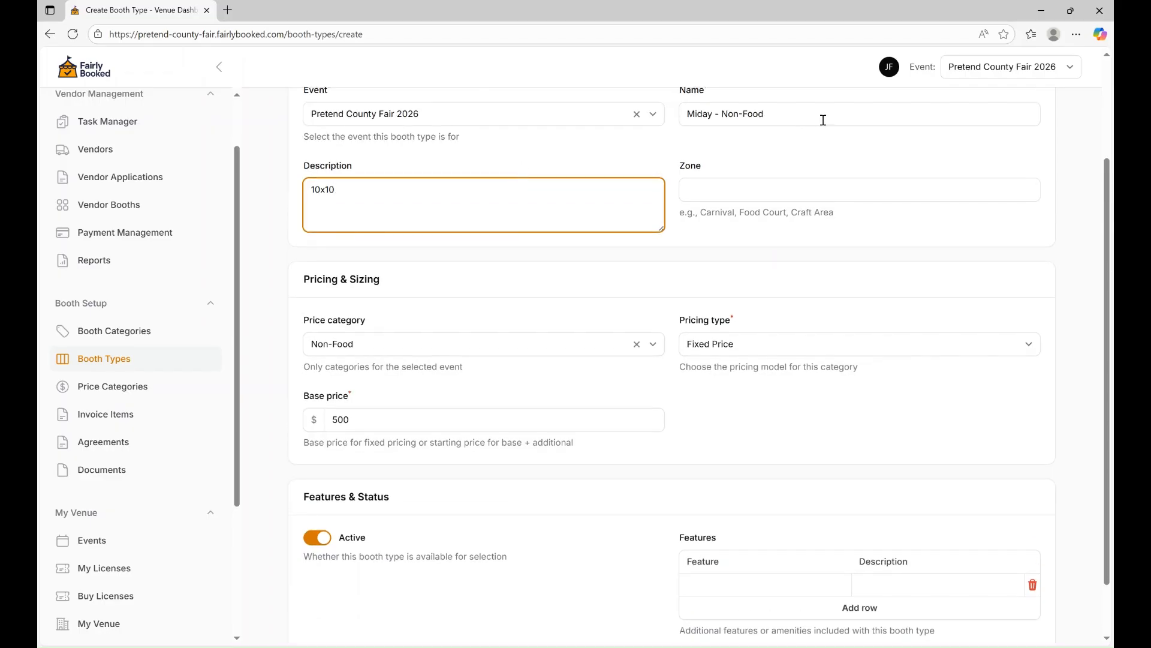
click(705, 118)
text(w)
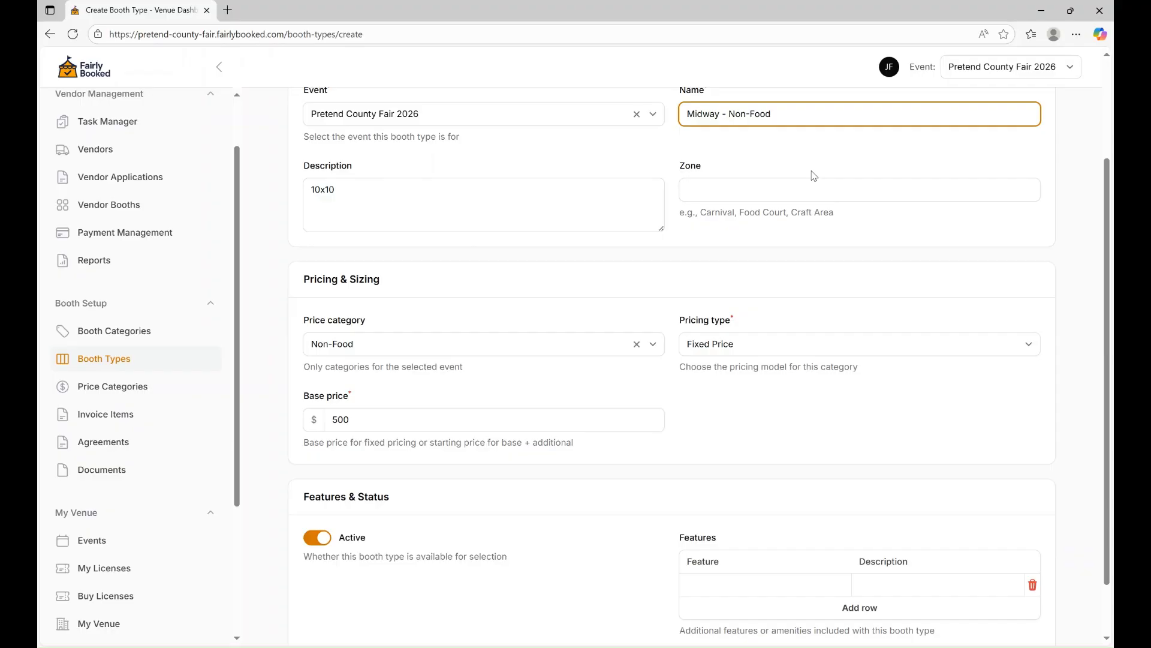
key(Tab)
click(693, 353)
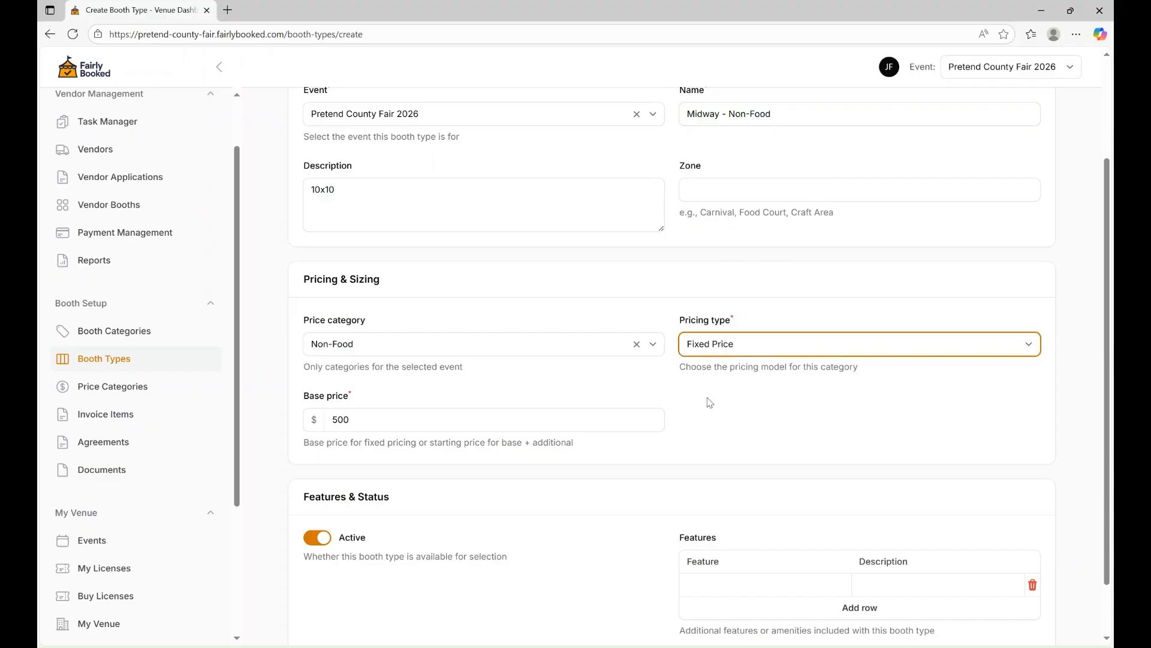
Replace the booth description with '30 Ft Deep'.
key(Down)
click(357, 183)
key(ctrl+a)
text(De)
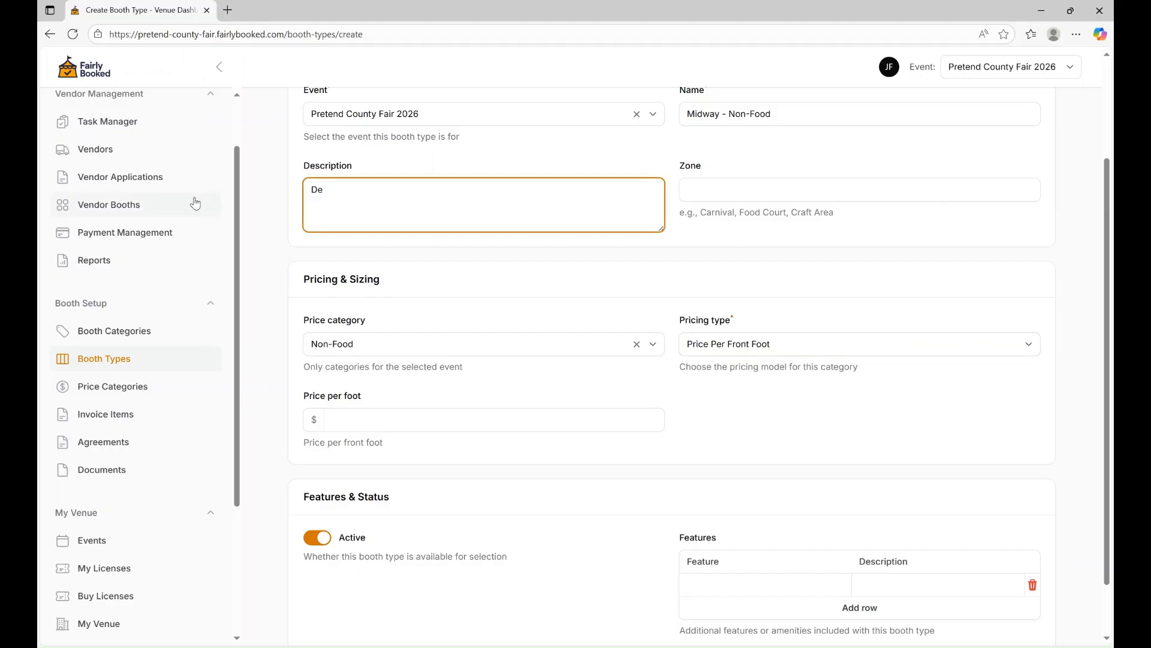
key(BackSpace)
text(30 Ft E)
key(BackSpace)
text(Deep)
Try per-front-foot pricing at 10, then per-square-foot pricing at 2.
click(343, 426)
text(10)
key(Tab)
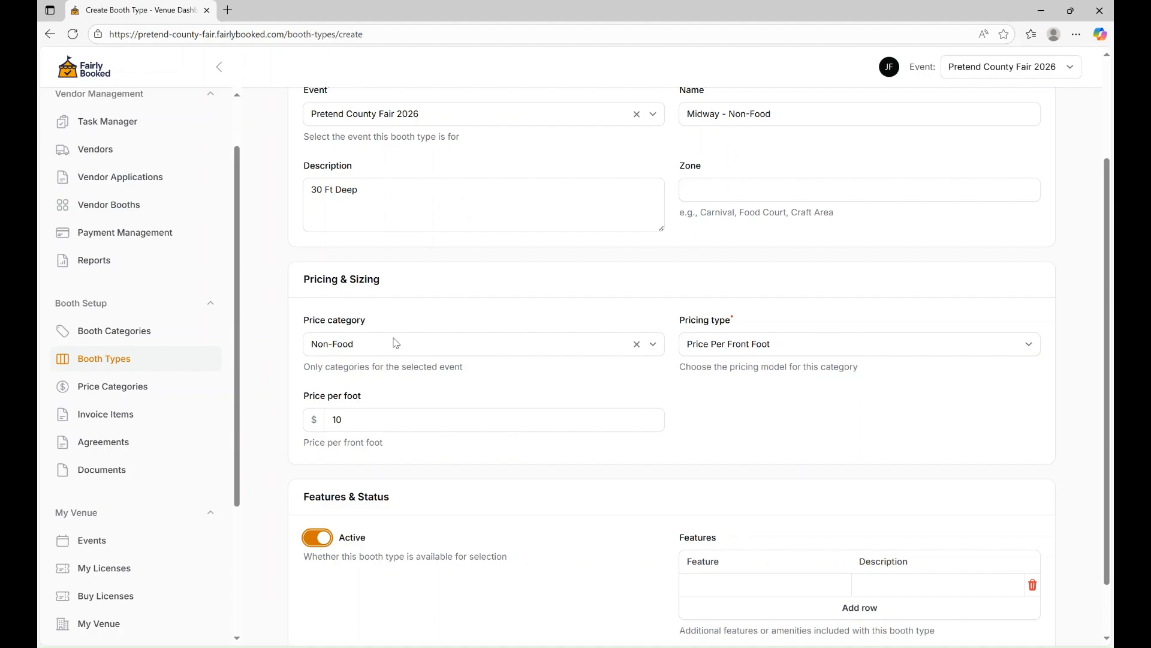
click(742, 346)
key(Down)
click(403, 416)
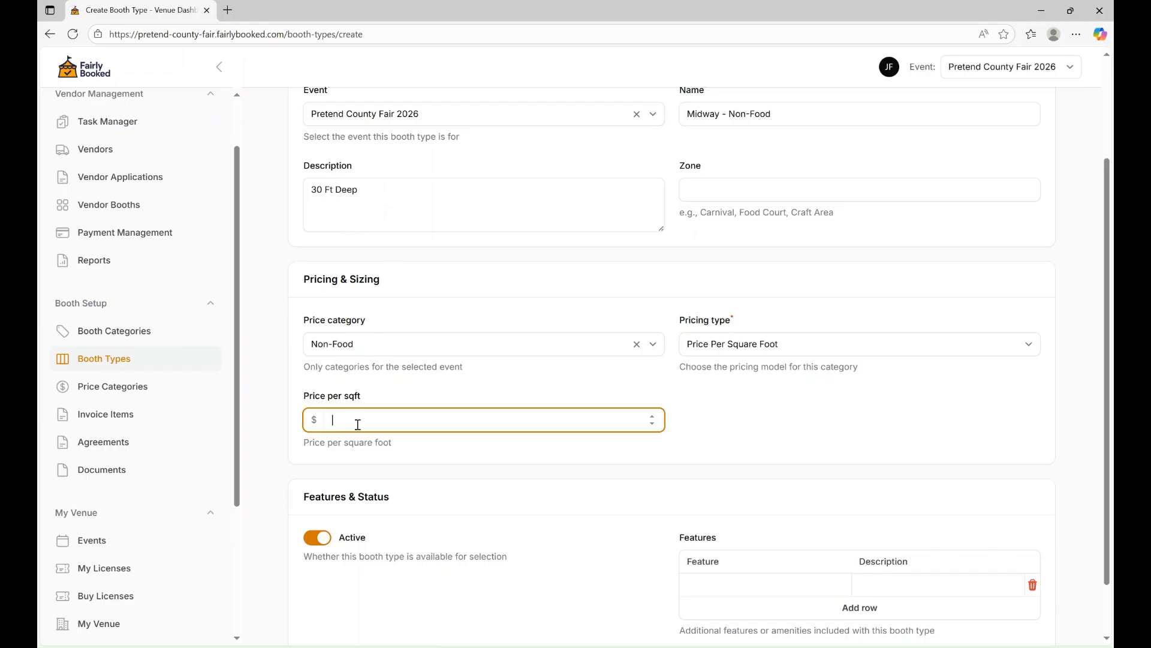
text(10)
key(BackSpace)
key(BackSpace)
text(2)
Switch to Base Price Plus Additional Footage with a 10-foot base and $32 per extra foot.
click(748, 346)
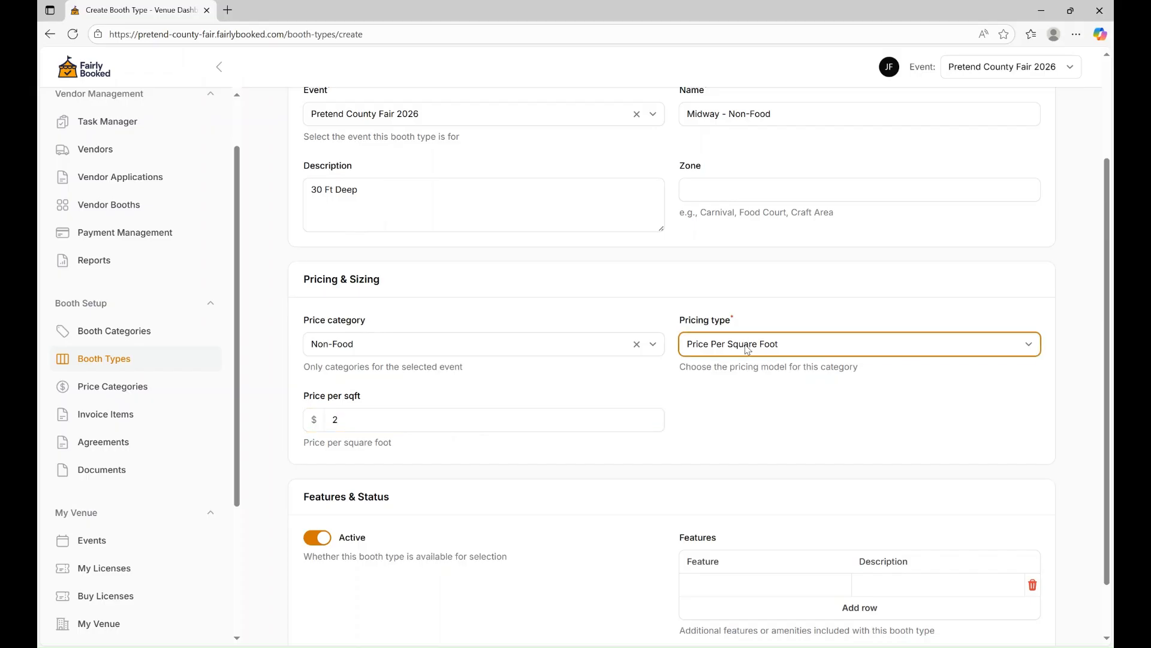
click(744, 431)
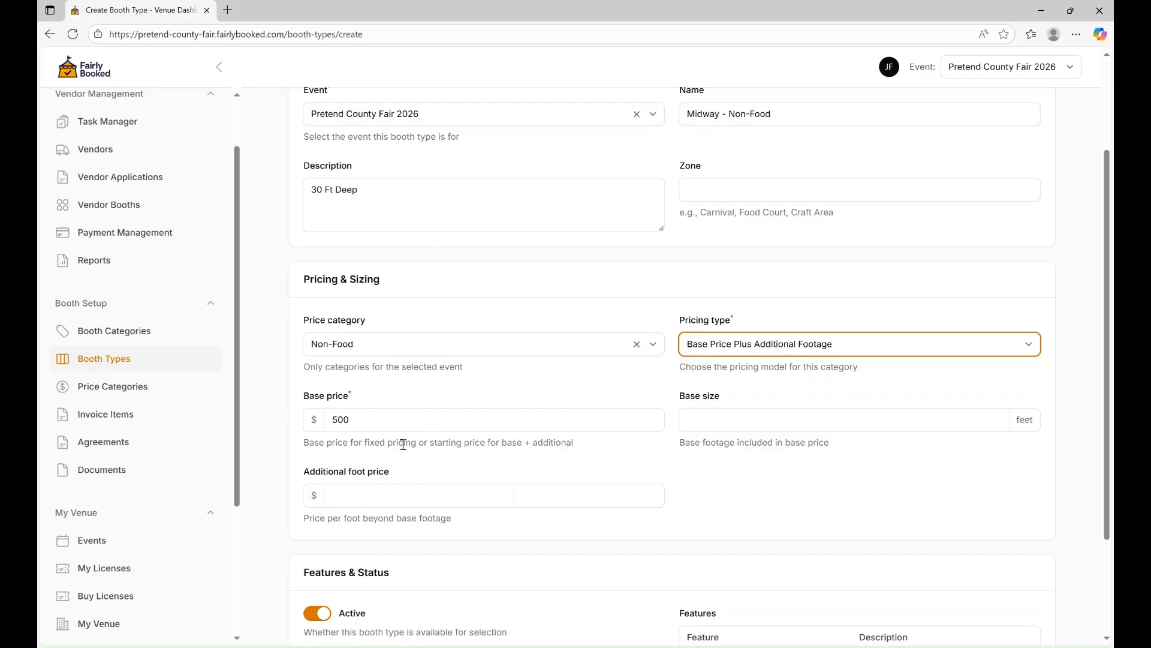
click(790, 413)
text(10)
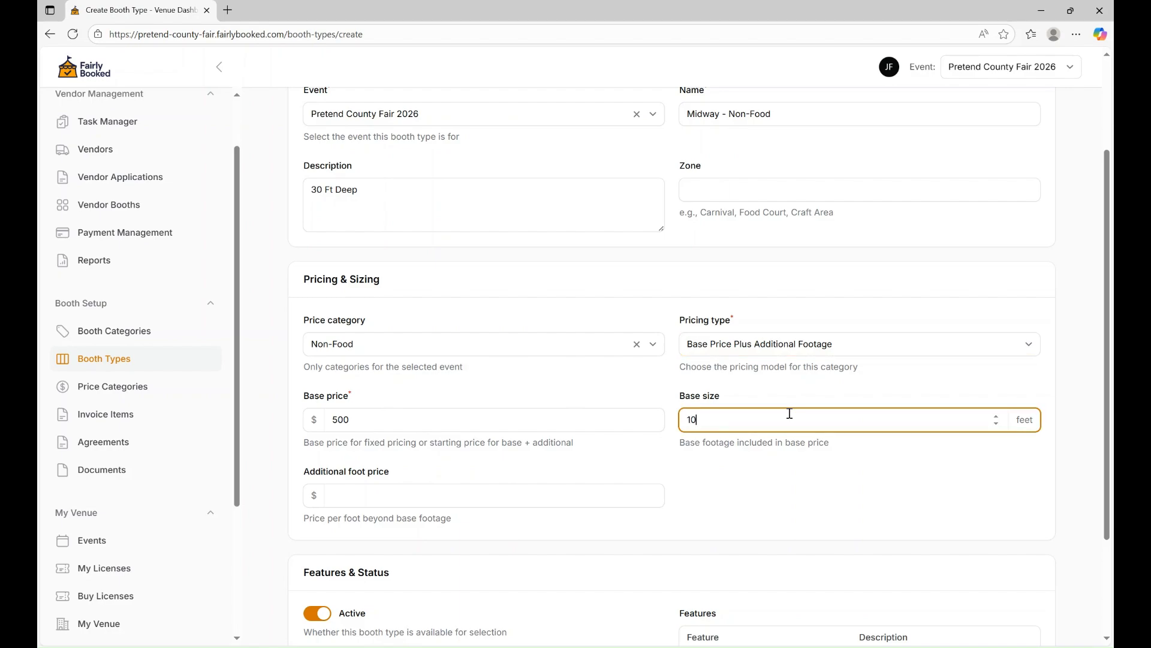
click(350, 495)
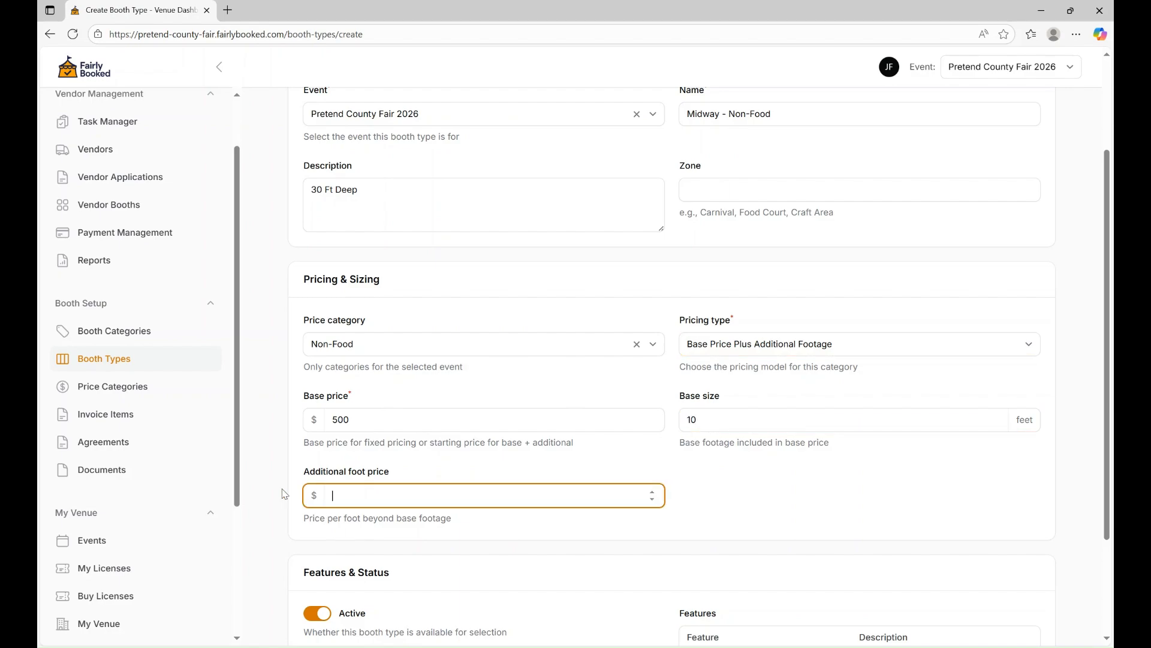
text(320)
key(Tab)
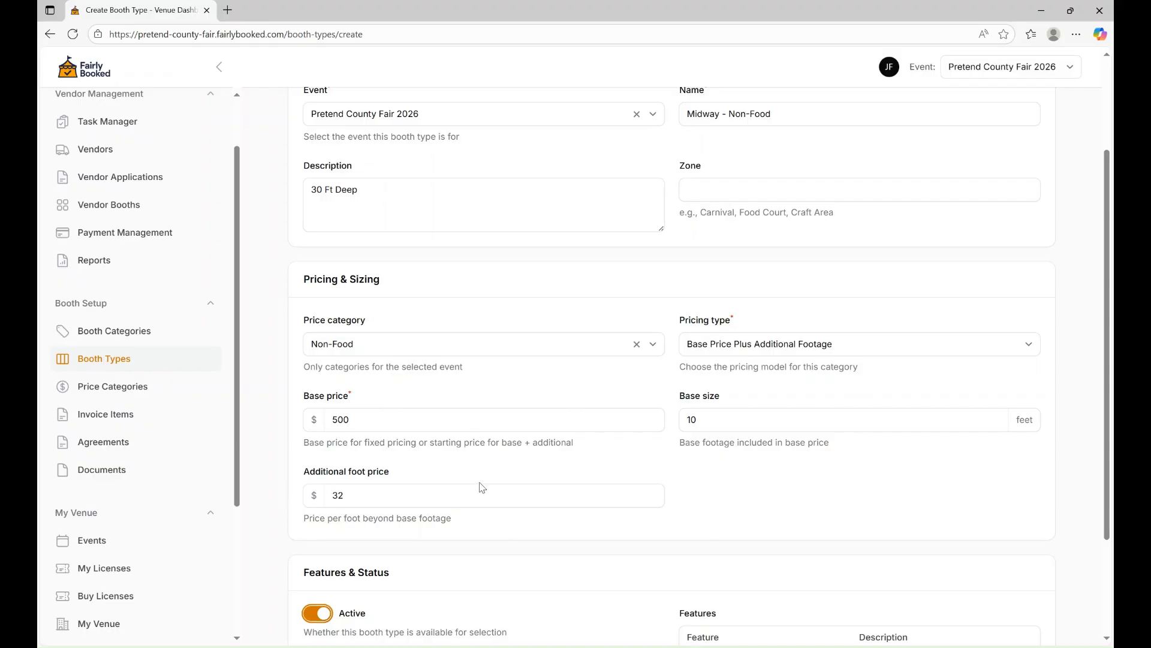
scroll(554, 474, down, 3)
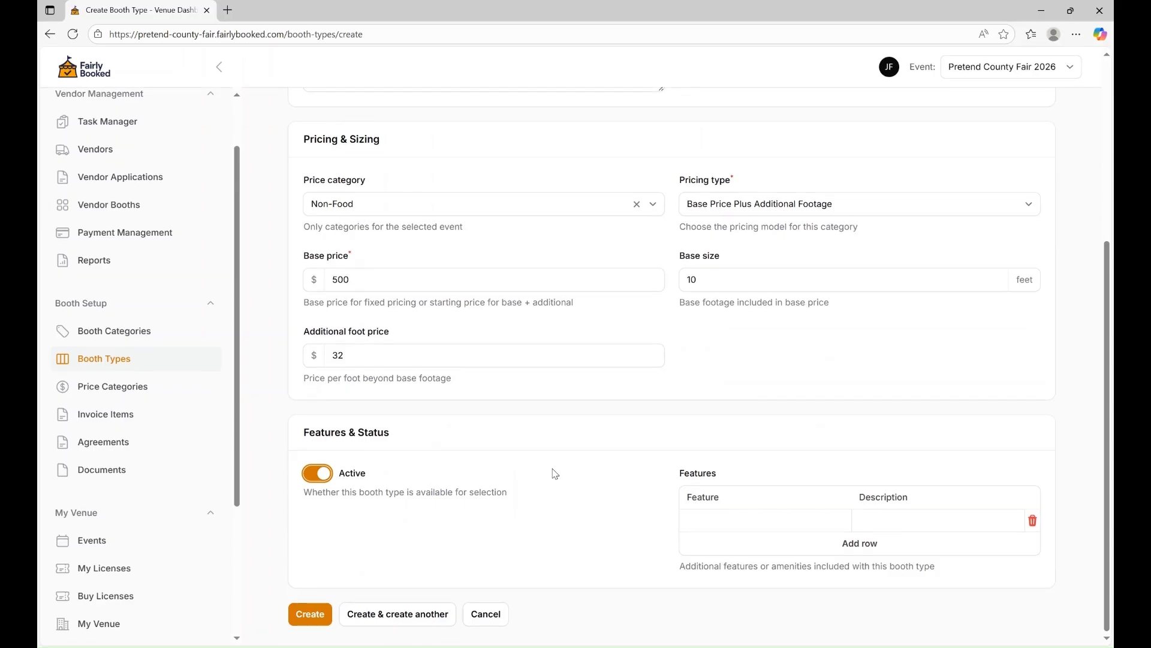
Add a 'Power' feature described as '110 v Outlet Included'.
click(818, 522)
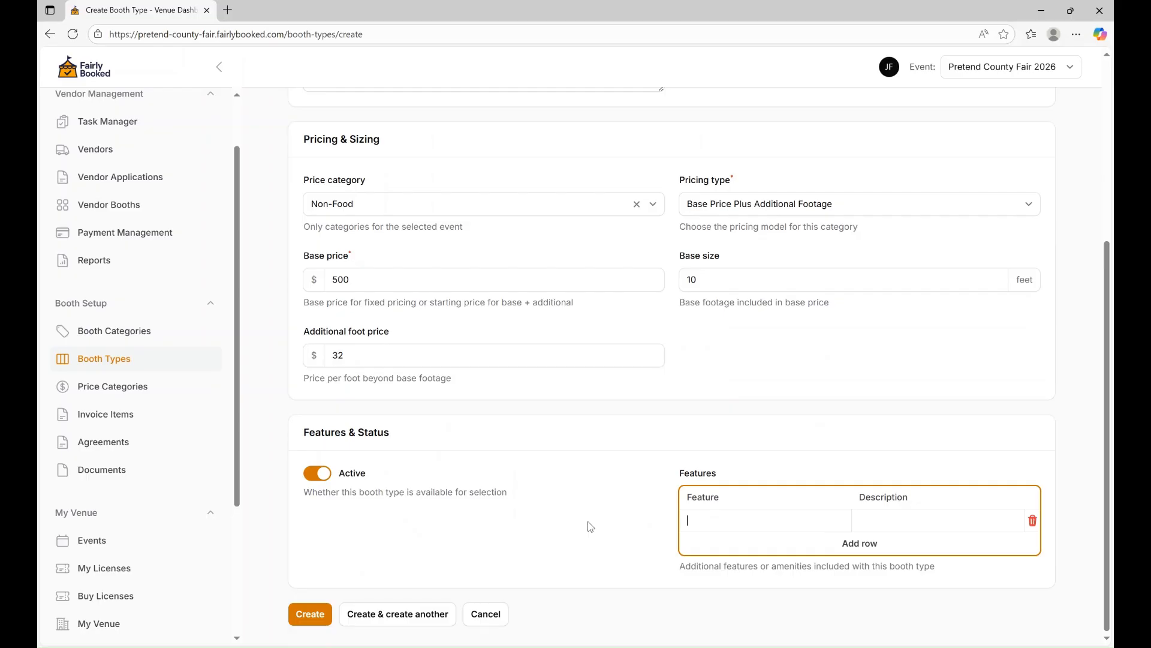
text(Power)
key(Tab)
text(Incl)
key(BackSpace)
key(BackSpace)
key(BackSpace)
key(BackSpace)
text(110 v Outlet Included)
click(869, 548)
click(792, 537)
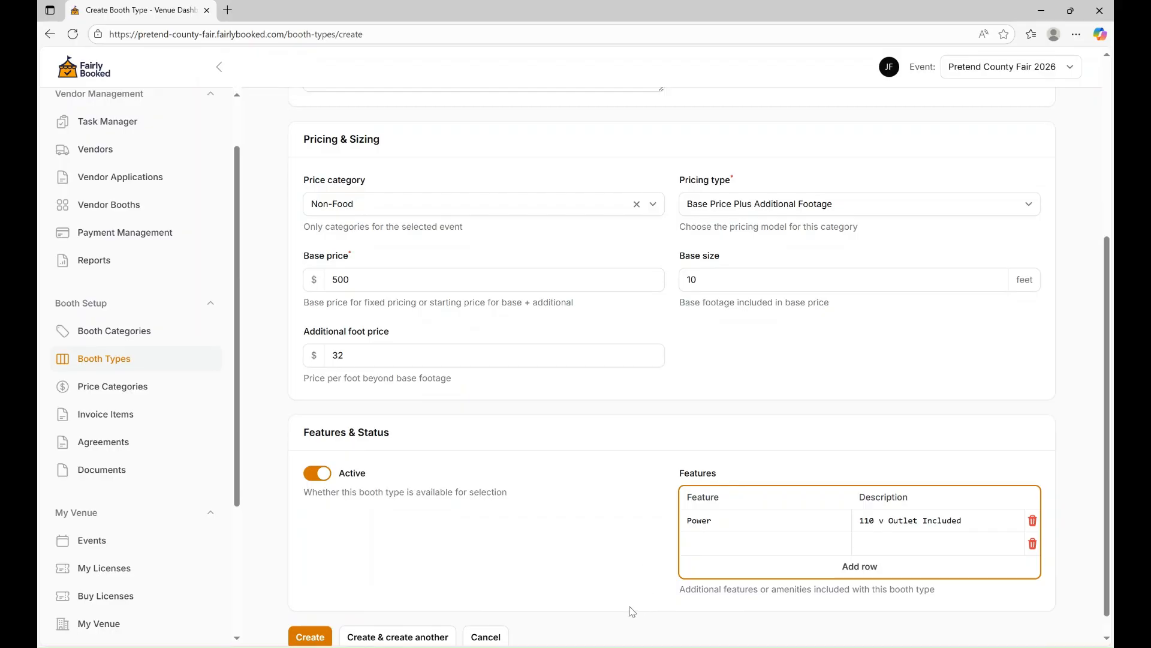
Save with Create & create another and name the next booth type 'Midway - Food & Drinks'.
scroll(266, 585, down, 1)
click(387, 603)
scroll(565, 327, up, 2)
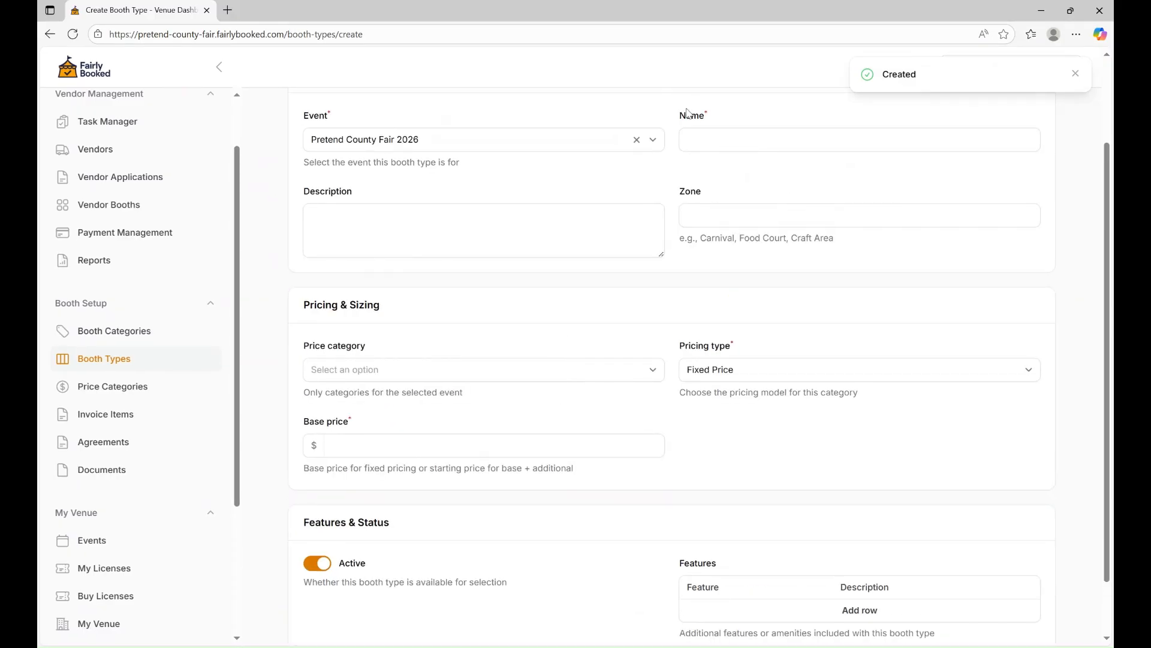
scroll(627, 138, up, 3)
click(731, 238)
text(Midway - )
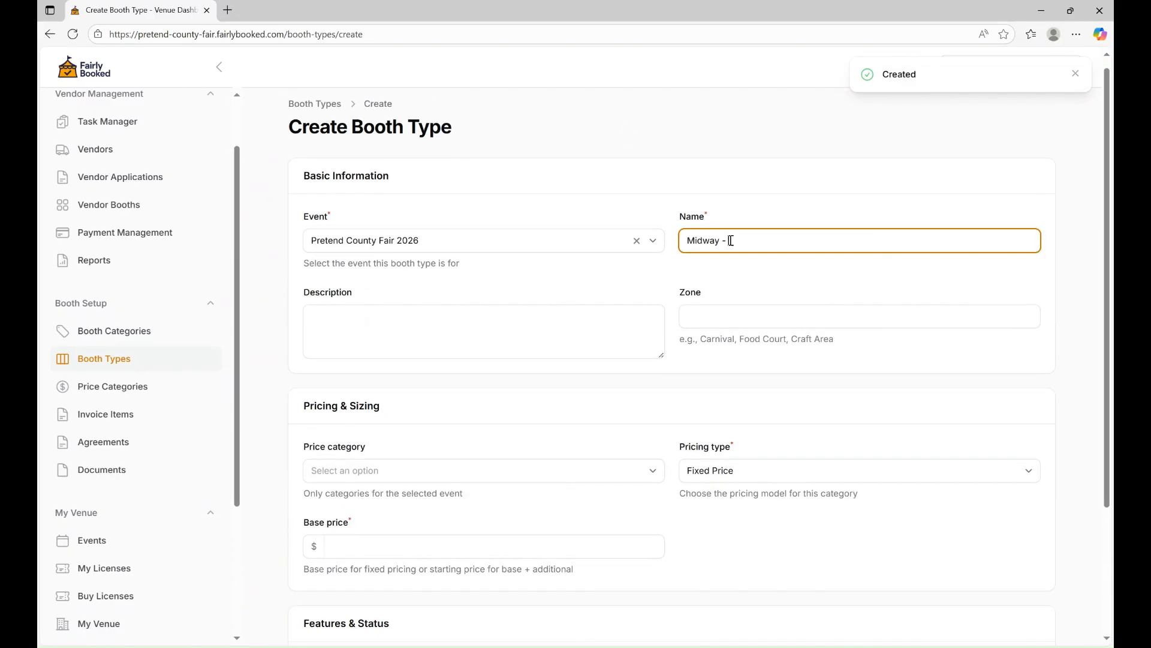
text(Food & Drinks)
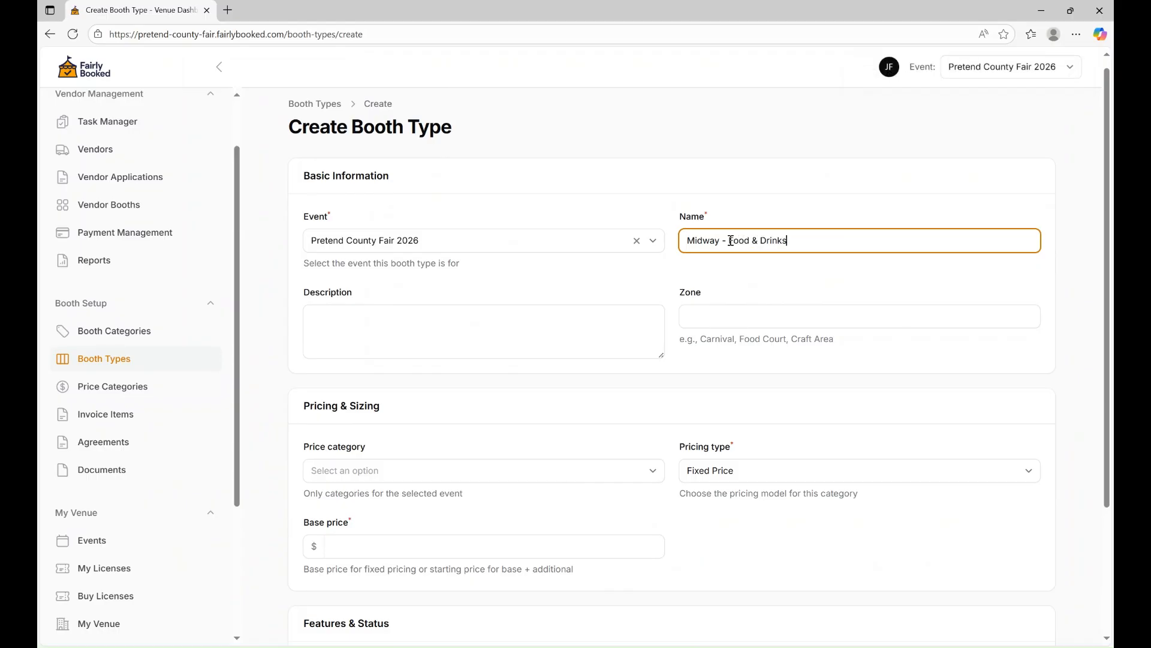
Set the description to '30 ft deep. No vehicle access after Monday'.
scroll(716, 233, down, 1)
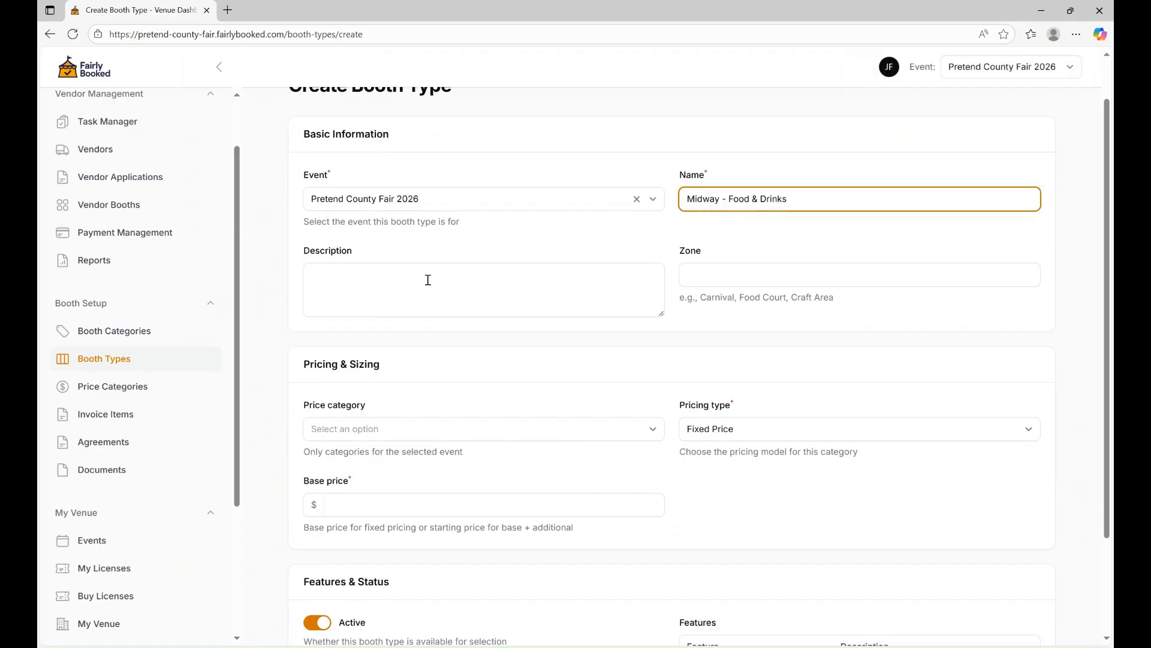
click(403, 281)
text(Dee)
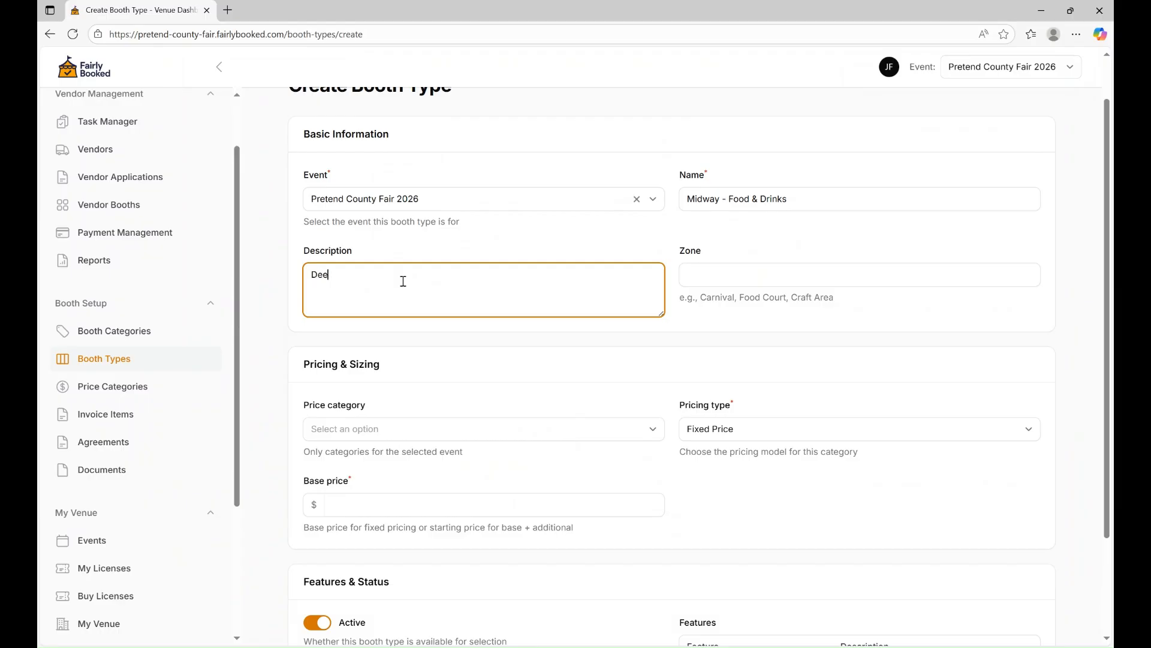
key(BackSpace)
key(BackSpace)
key(BackSpace)
text(30 ft deep. No V)
key(BackSpace)
text(vehicle access after Monday.)
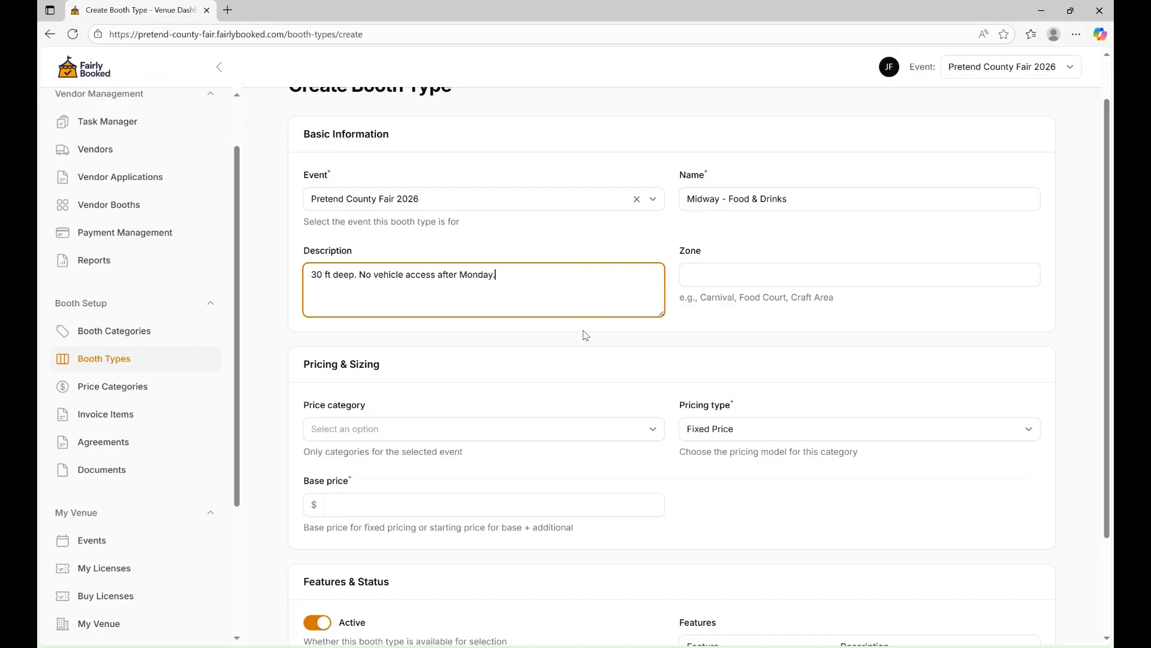
Choose the Food & Drink price category and Base Price Plus Additional Footage pricing.
scroll(585, 335, down, 1)
click(412, 390)
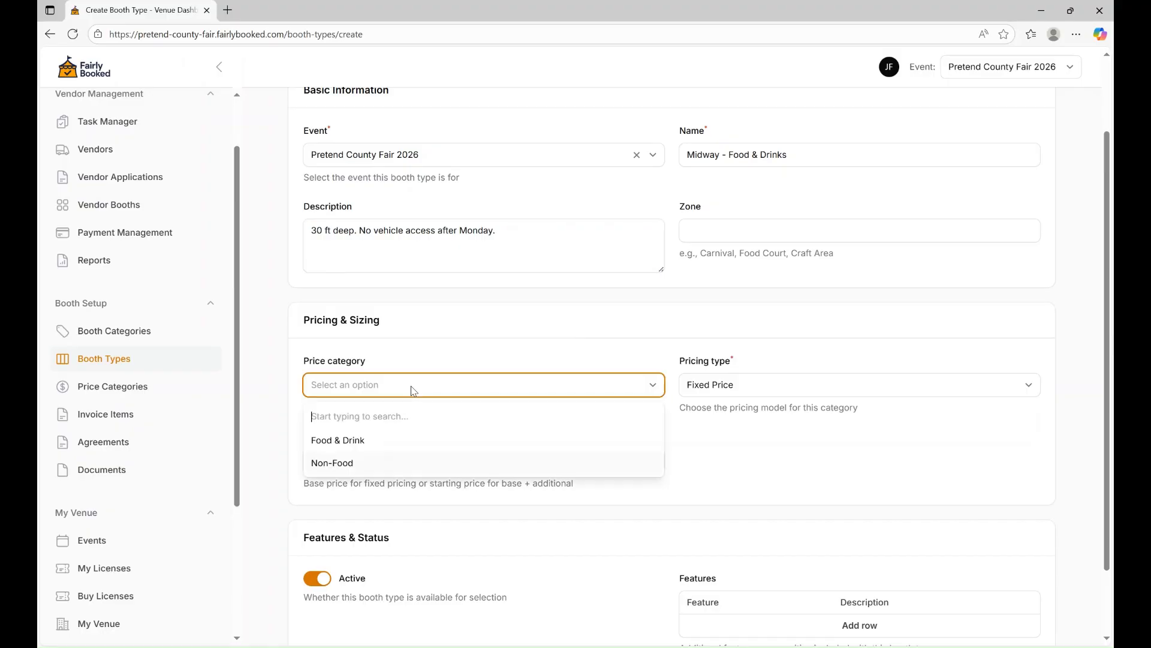
click(362, 444)
click(807, 384)
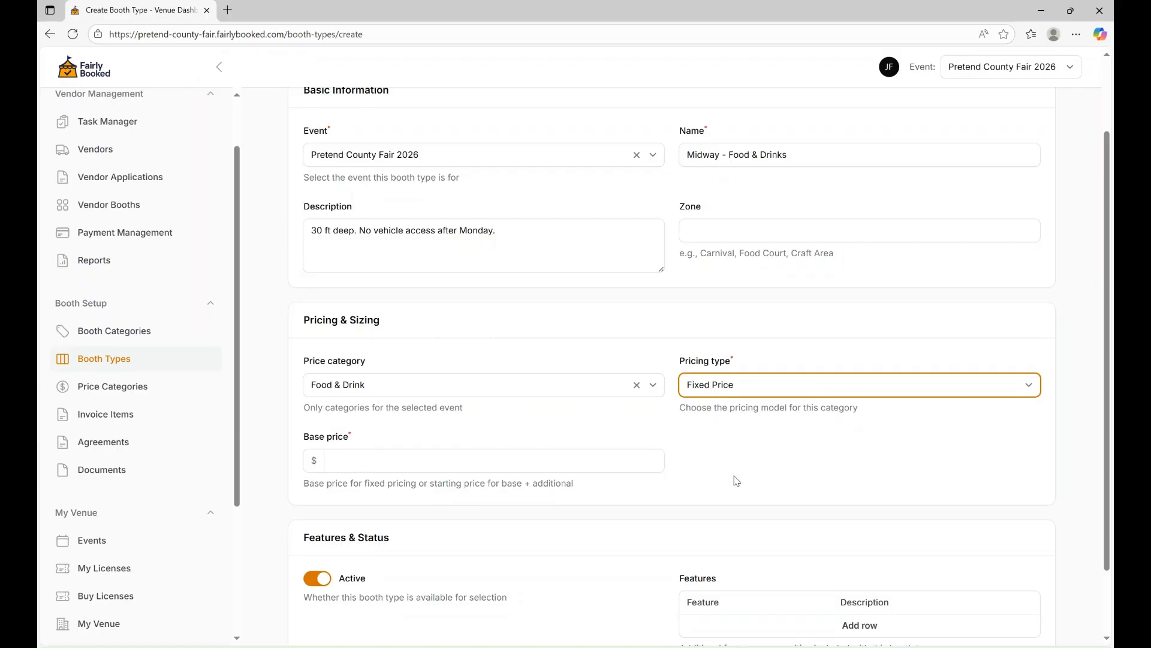
key(Down)
Enter base price 750, base size 10 and $50 per additional foot, then save.
scroll(675, 403, down, 2)
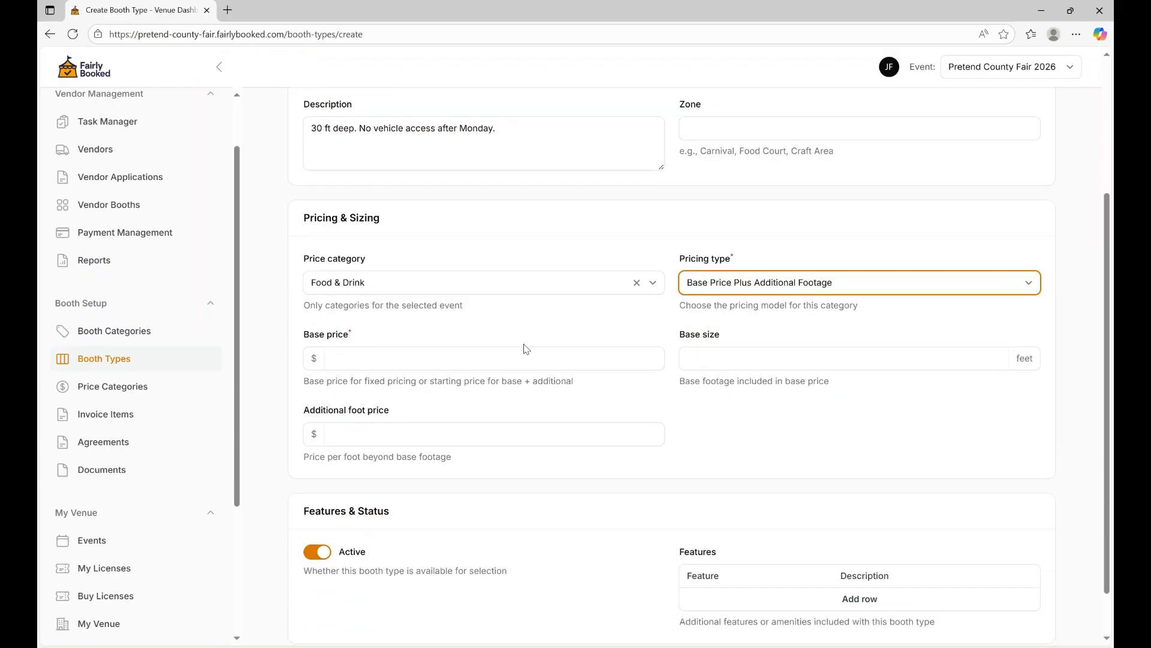
click(377, 352)
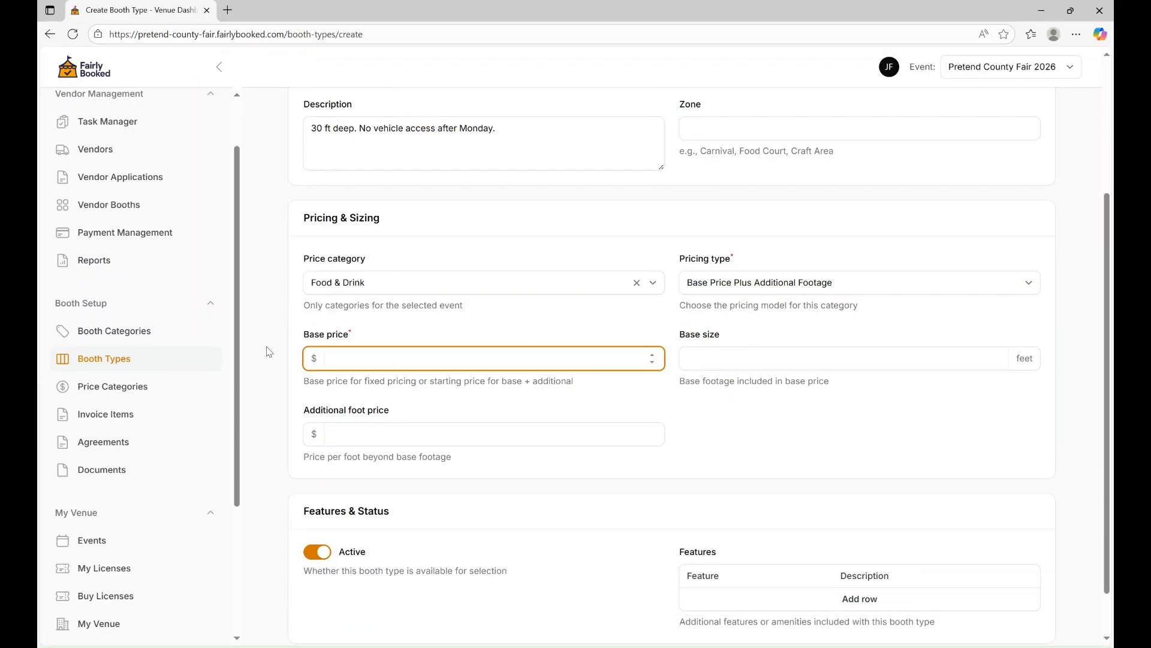
text(750)
key(Tab)
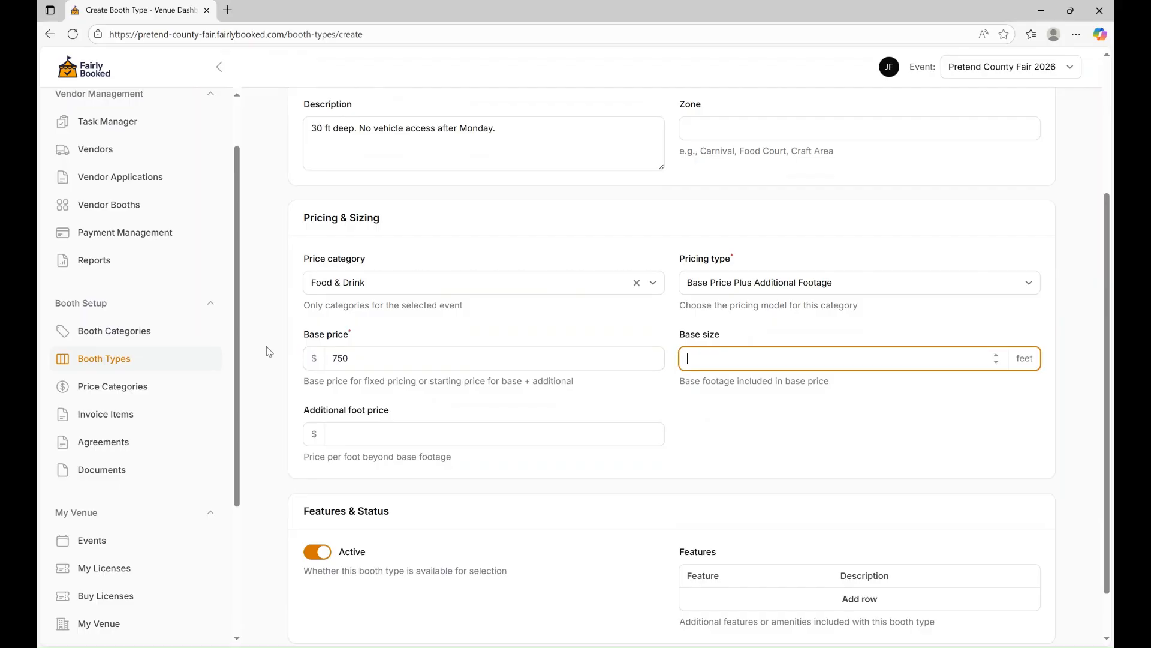
text(10)
key(Tab)
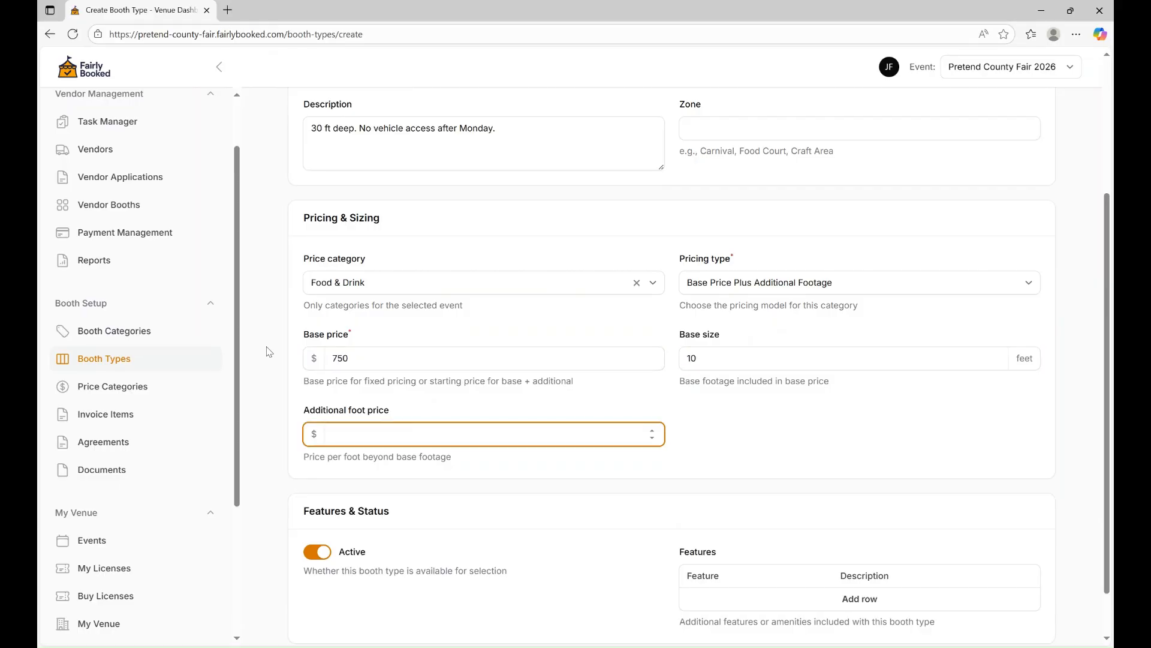
text(100)
key(BackSpace)
key(BackSpace)
key(BackSpace)
text(50)
key(Tab)
scroll(290, 395, down, 2)
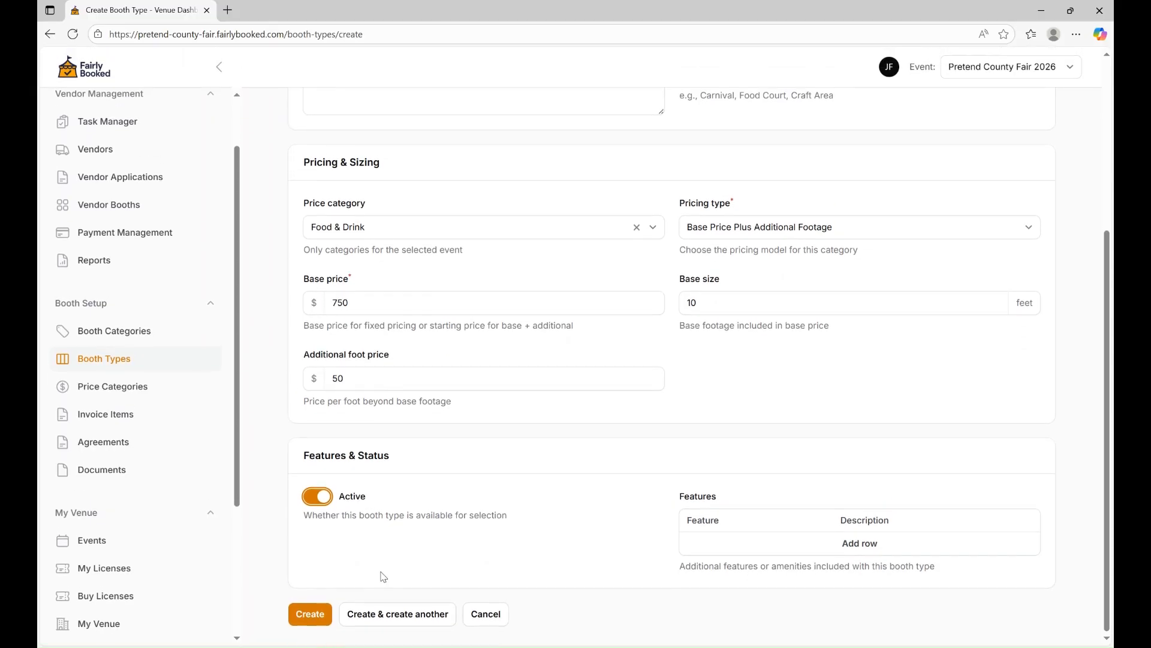
click(379, 619)
Name the new booth type 'Exhibit Hall - Non-Food' with description '12x12'.
scroll(391, 365, up, 3)
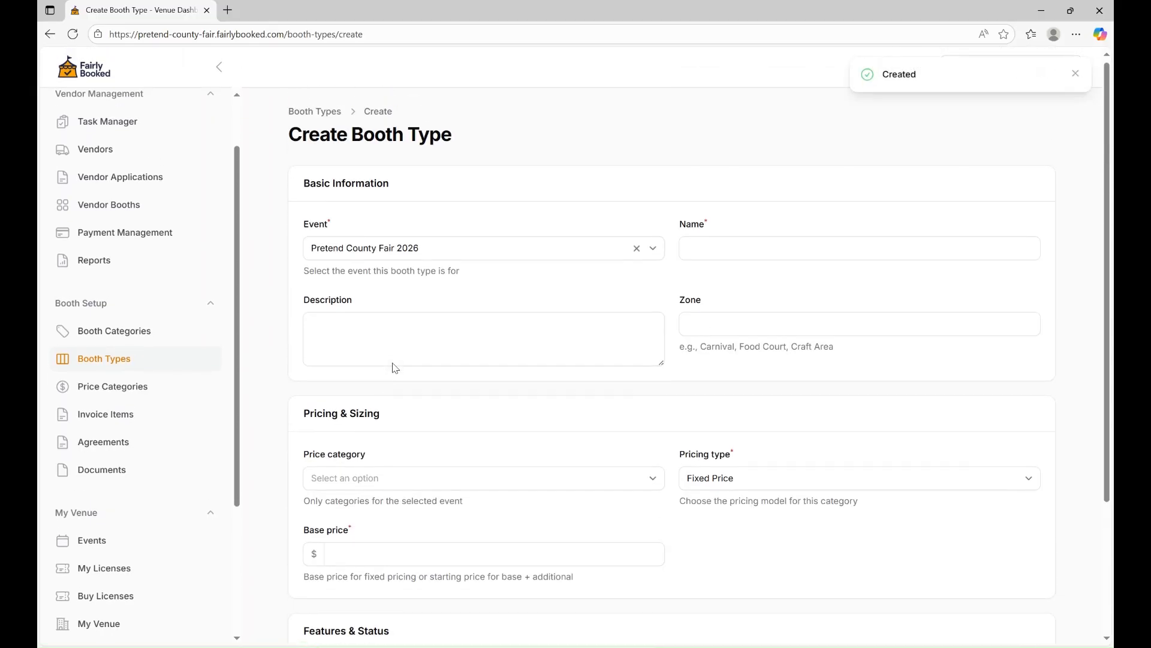
click(748, 246)
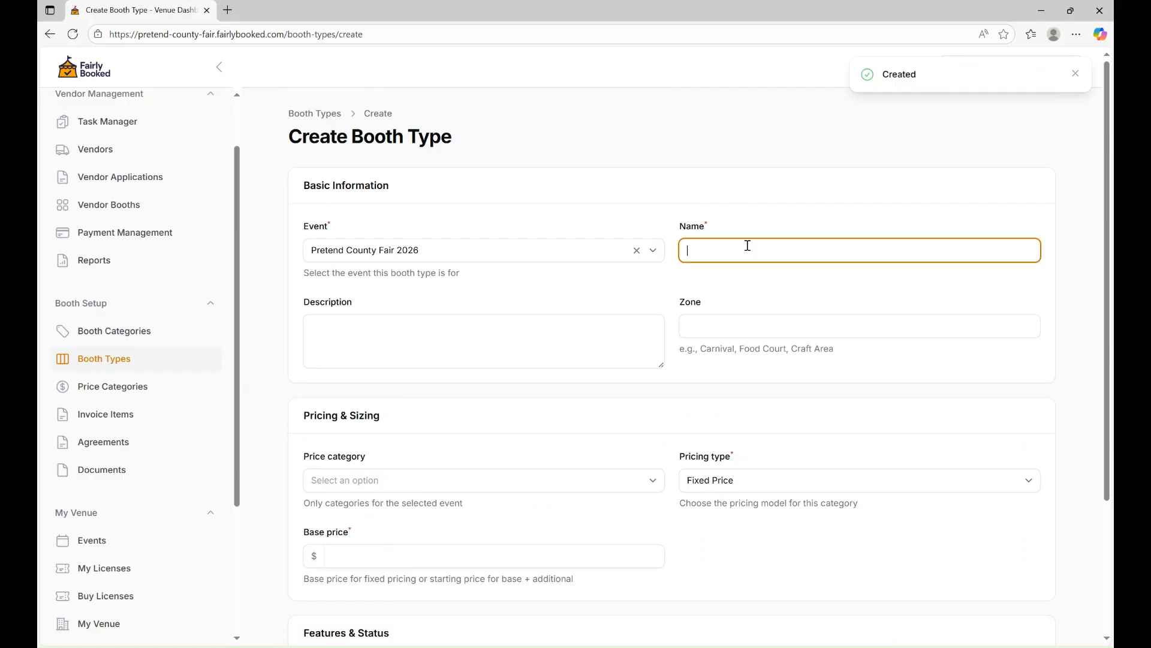
text(Exhi)
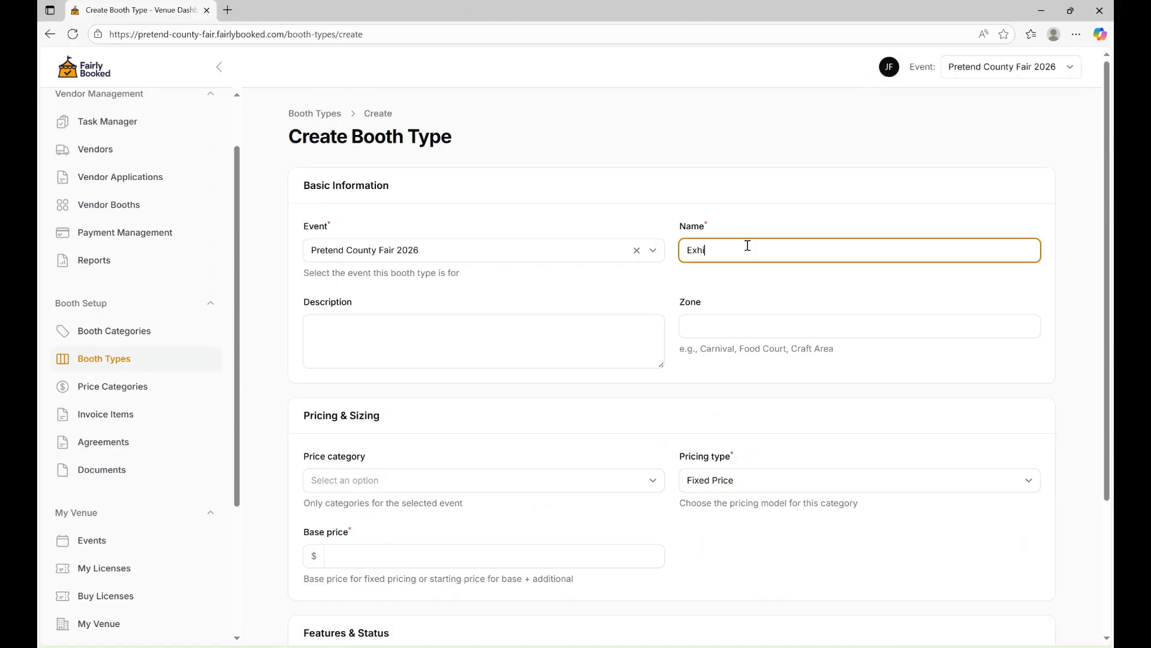
text(b)
text(t Hall)
click(698, 250)
key(Right)
key(Right)
key(Right)
text(i)
key(Right)
text(- Non-Food)
click(426, 355)
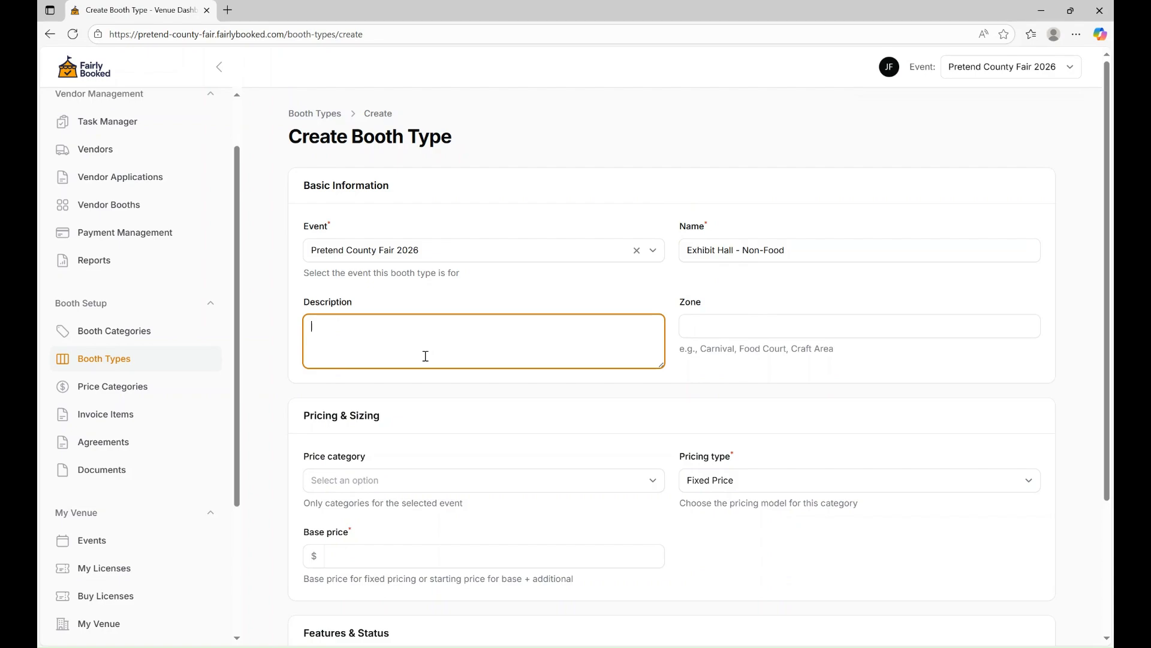
text(12x12)
Choose the Non-Food category, set base price 150, and create the booth type.
scroll(426, 356, down, 2)
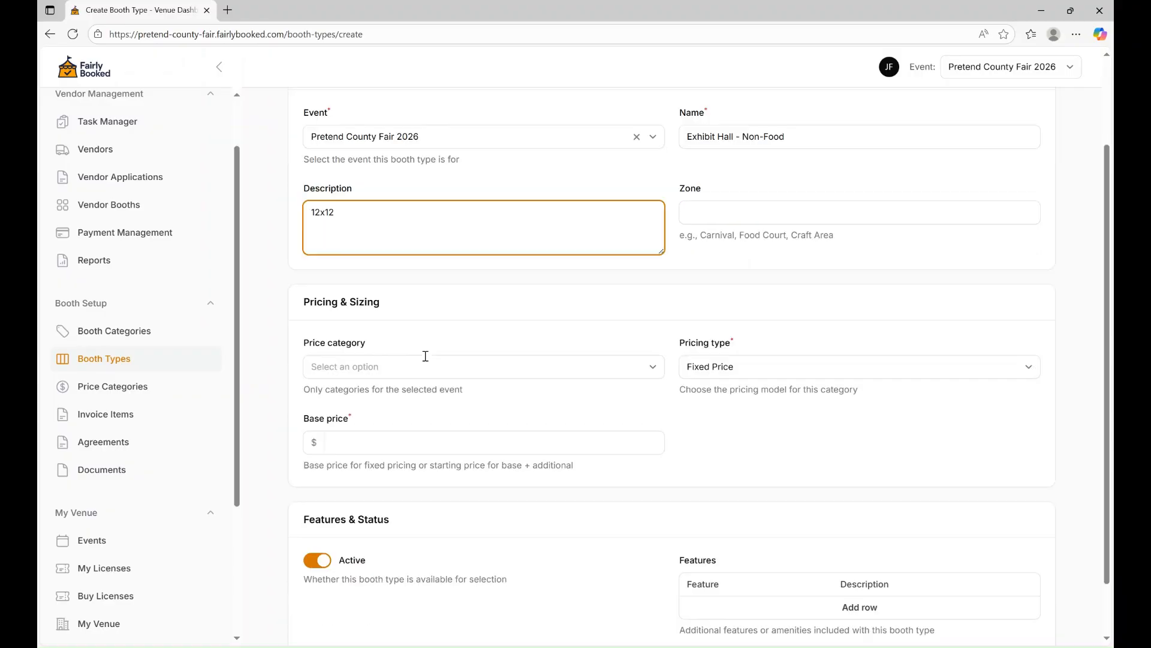
click(403, 358)
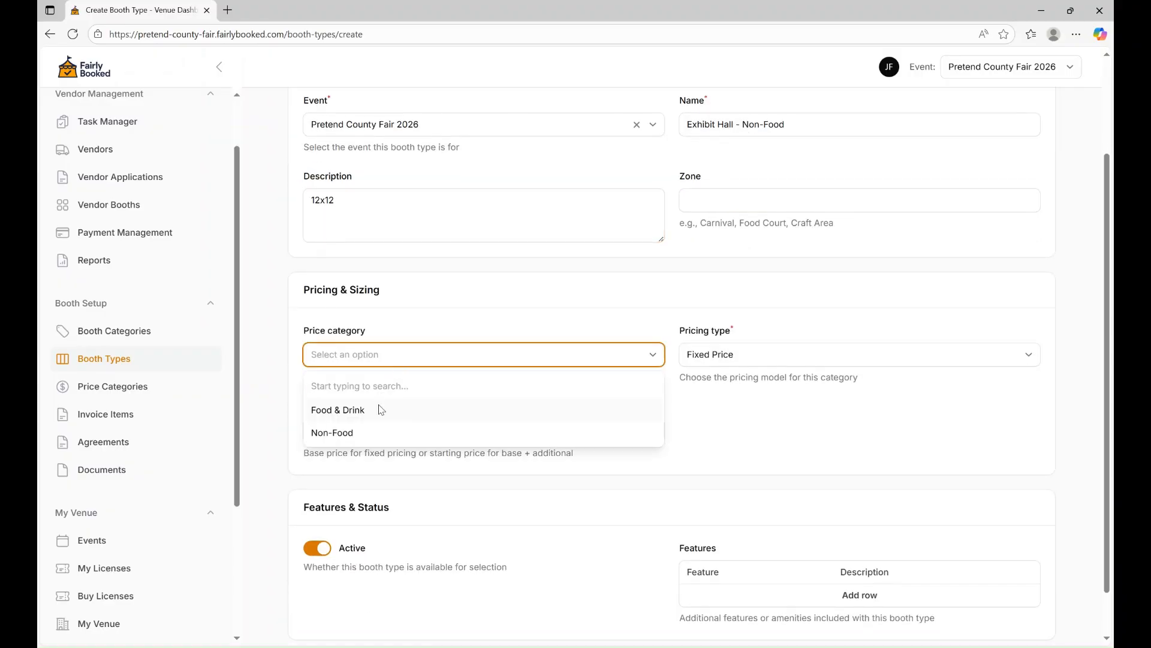
click(370, 435)
click(741, 371)
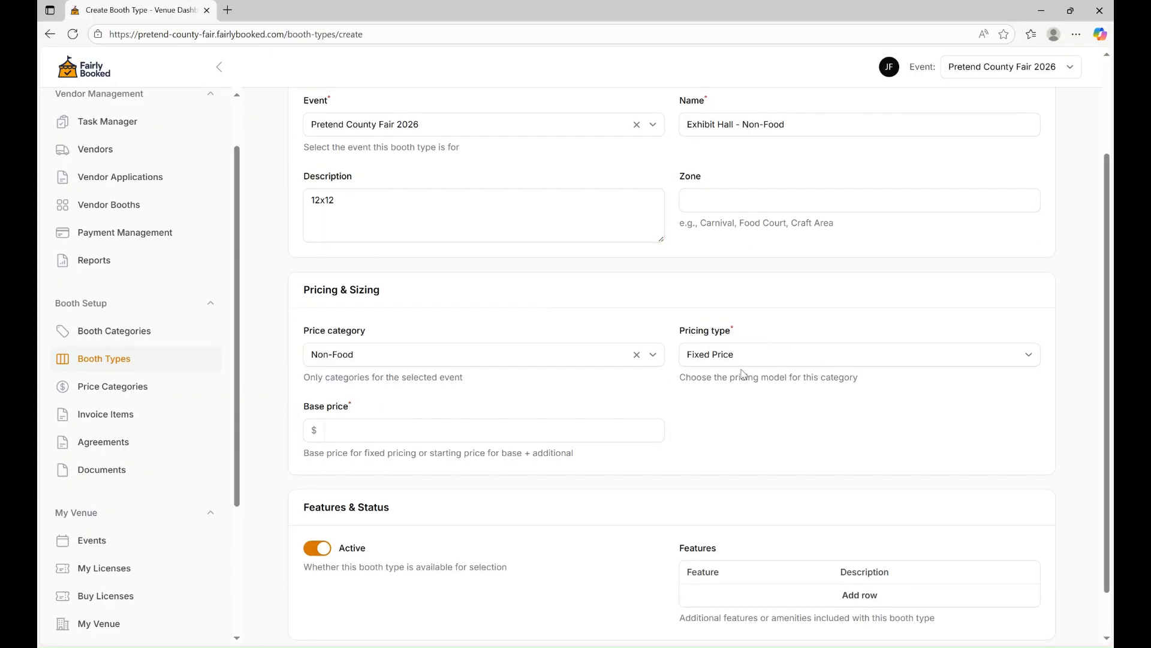
click(456, 439)
text(150)
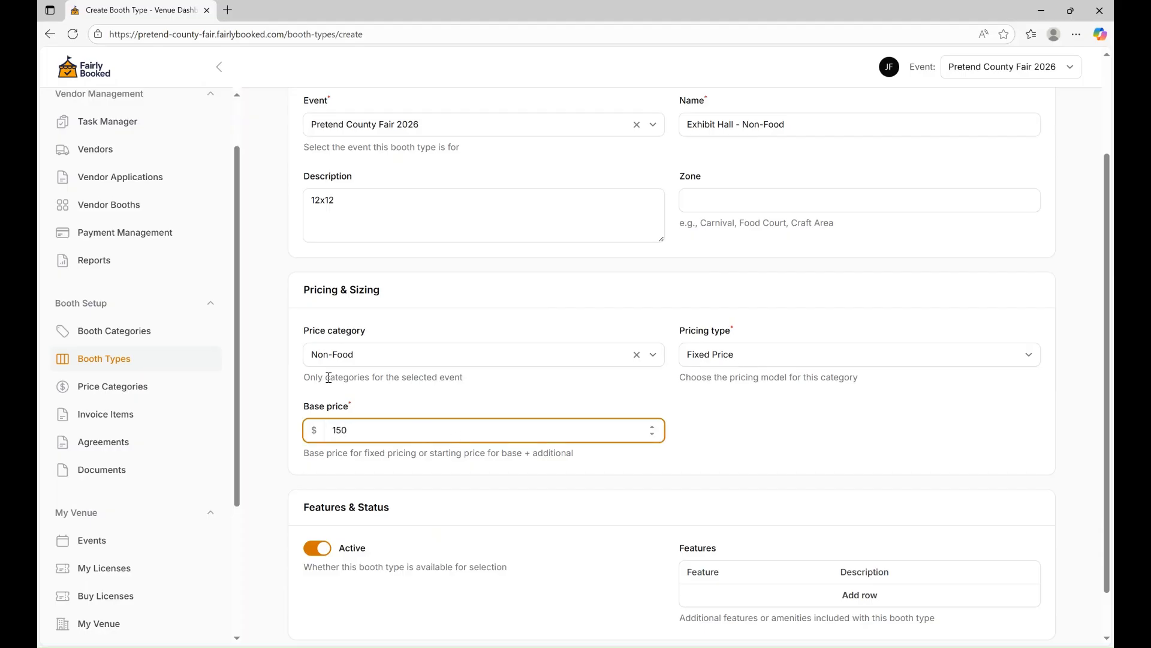
click(272, 414)
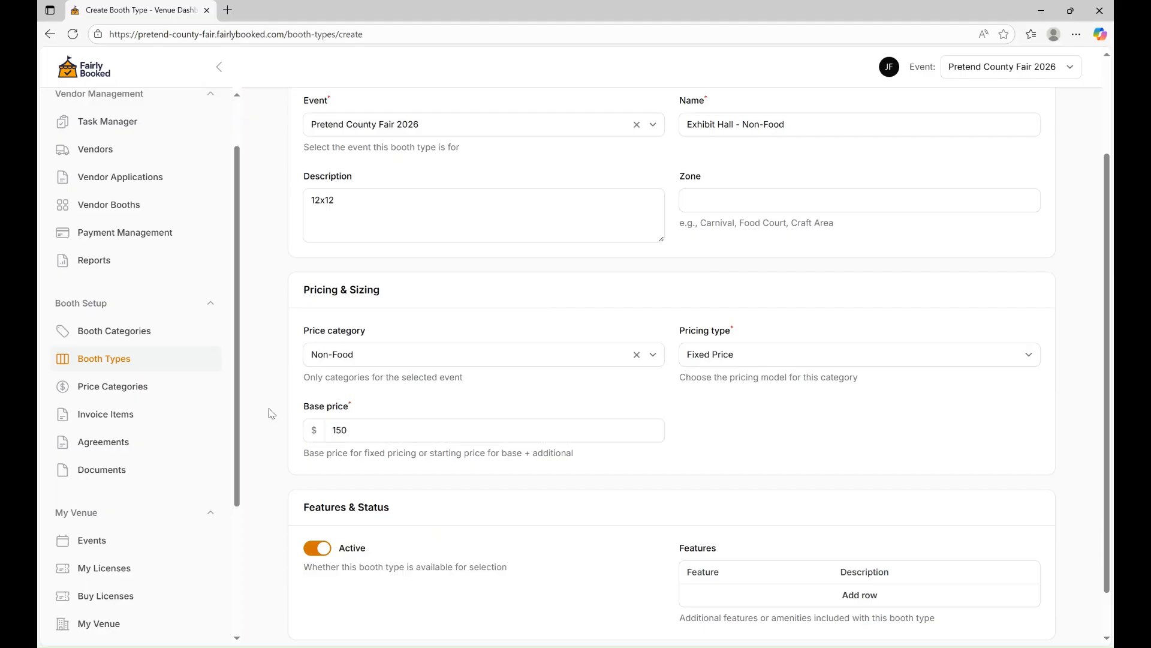
scroll(270, 412, down, 2)
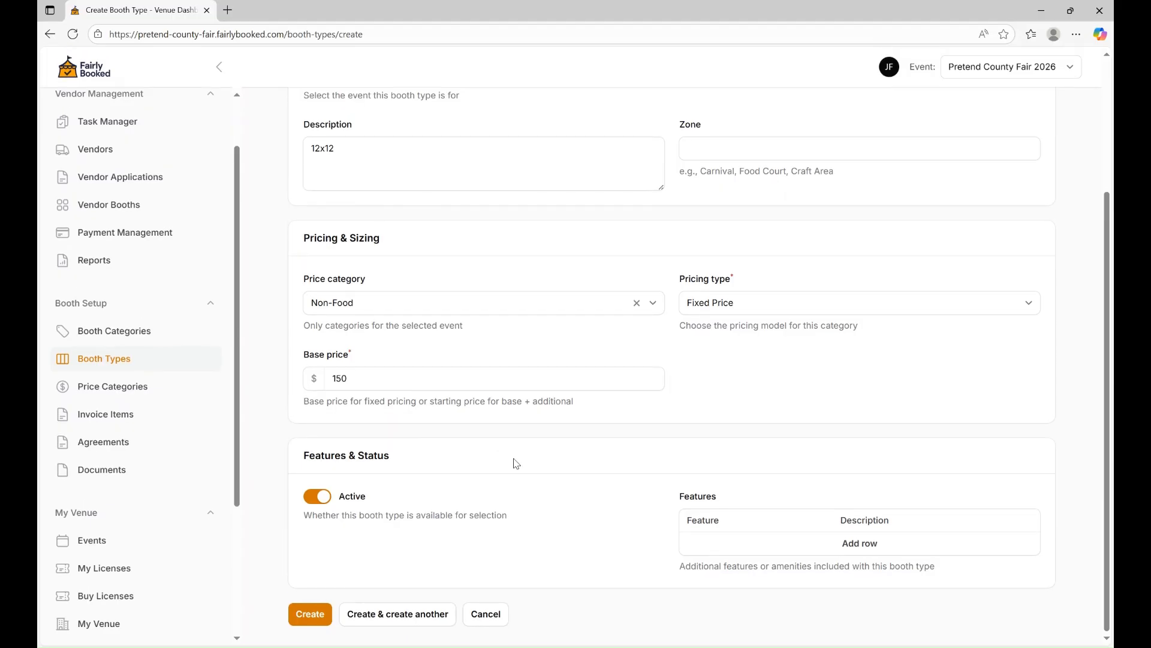
click(309, 614)
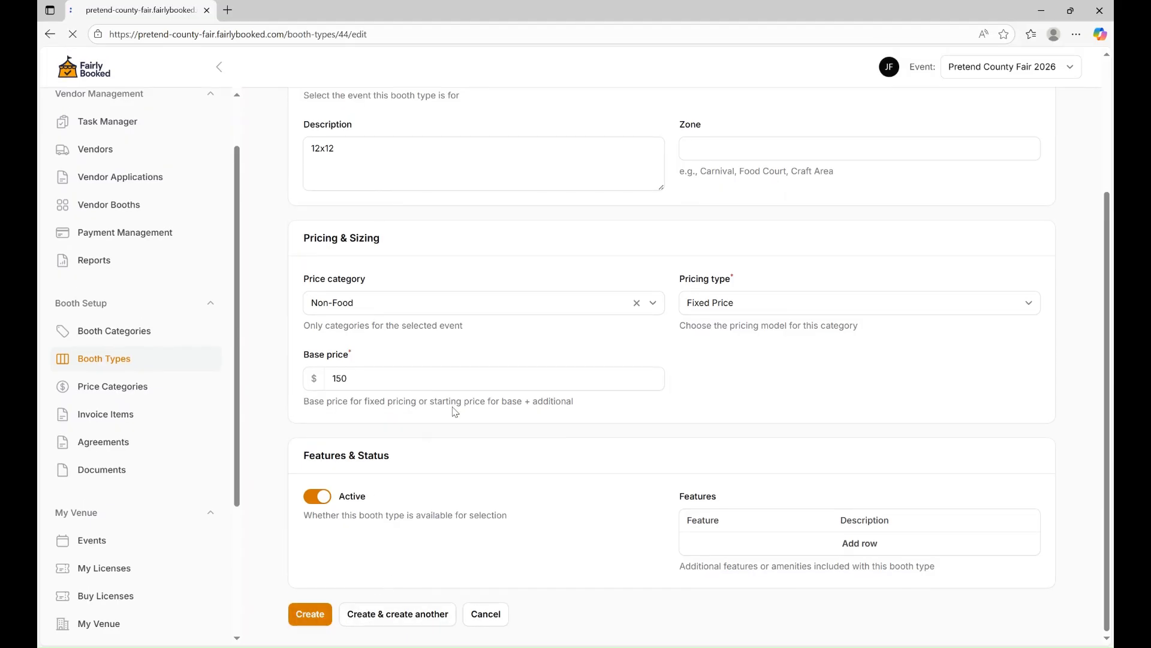
Review the three booth types, then go to the empty Invoice Items list.
click(117, 359)
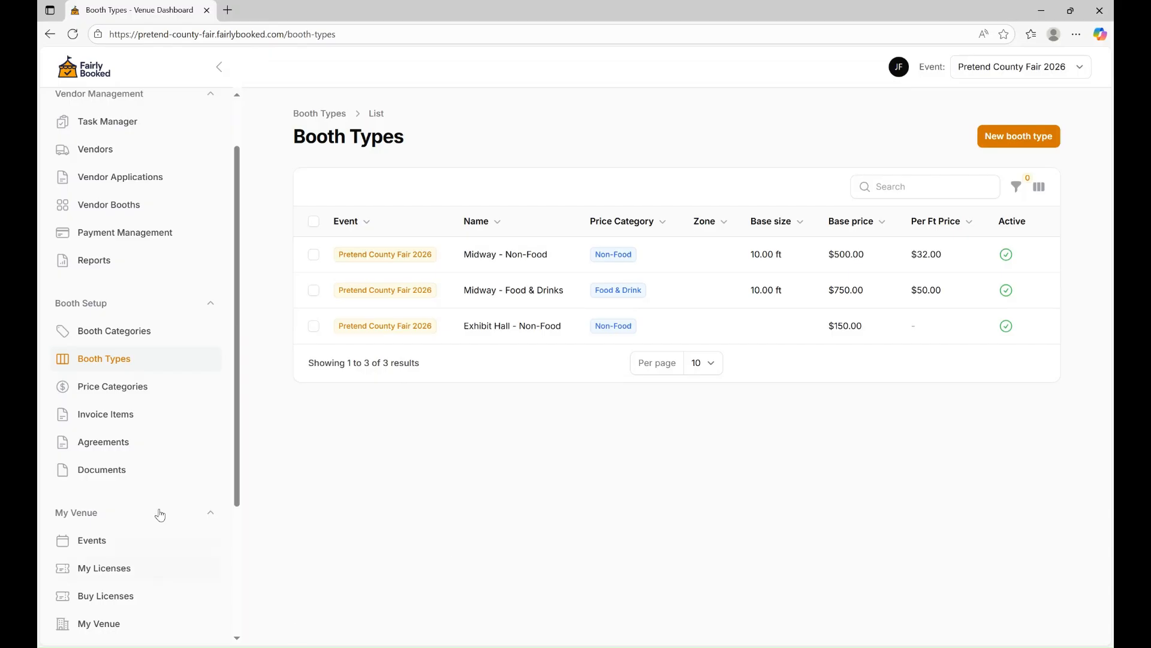
click(93, 418)
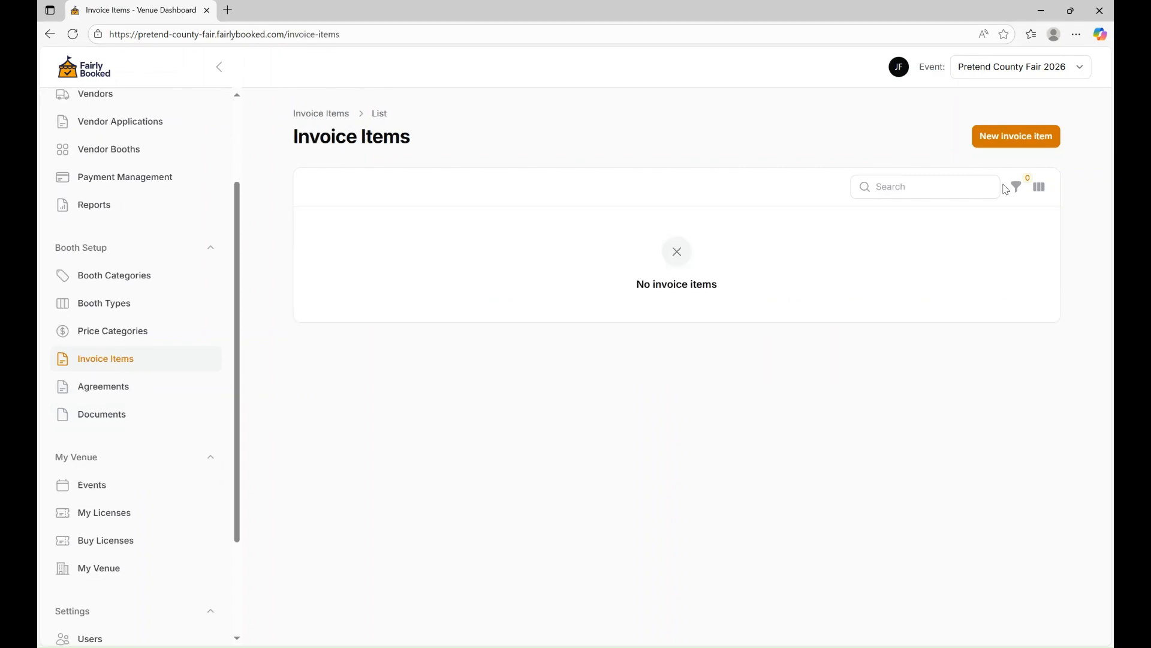
Start a new invoice item and set its category to Power.
click(1005, 139)
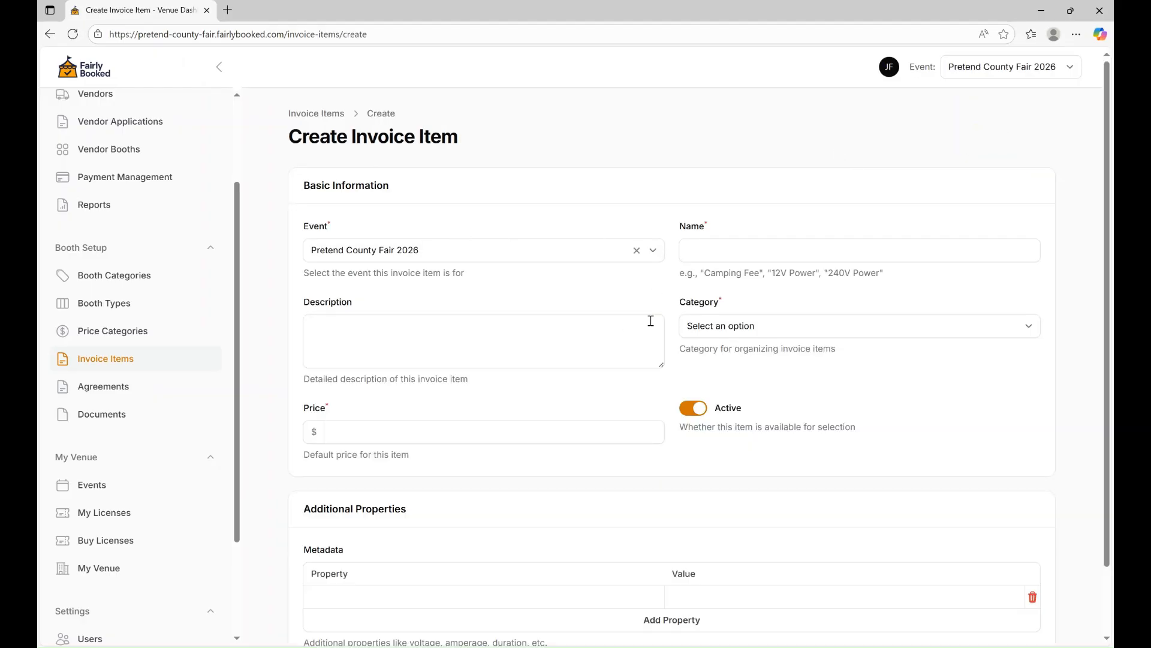
click(722, 328)
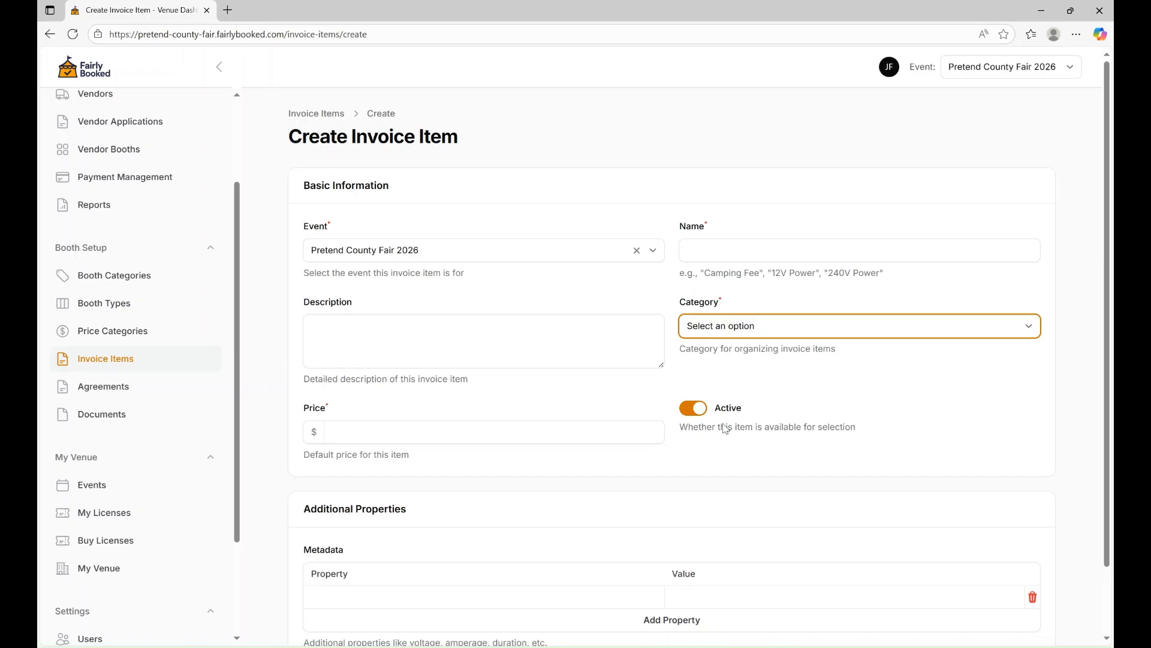
click(732, 395)
Name the invoice item '110 v, 30 amp Power' and price it at 200.
click(720, 251)
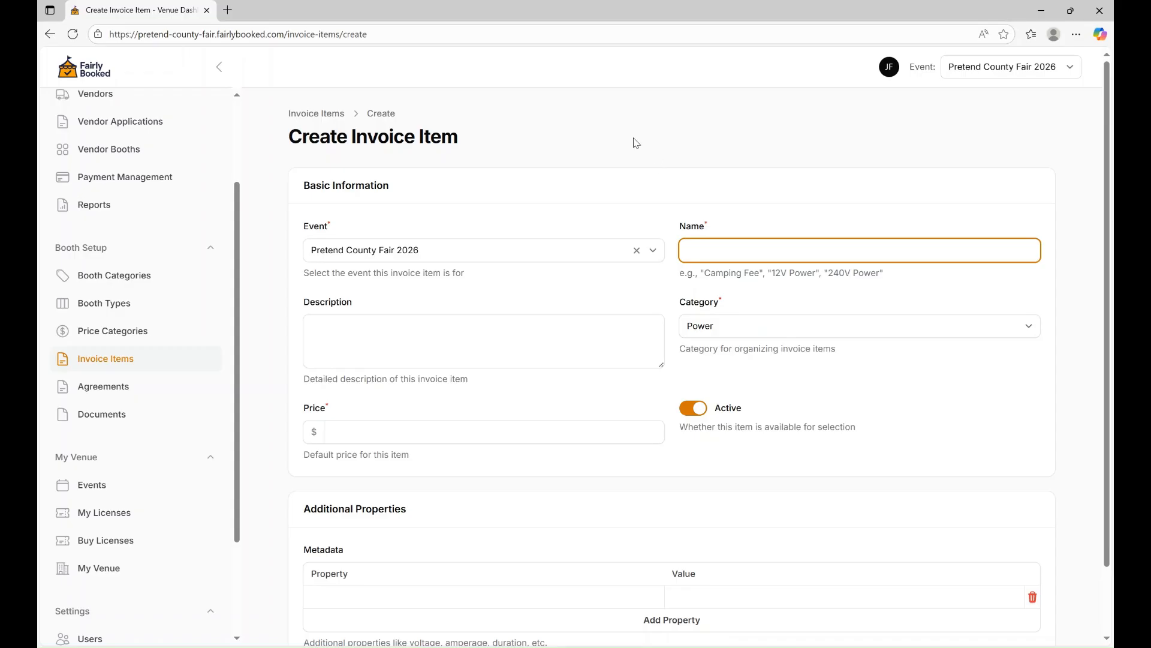
text(30)
text( Amp -)
key(BackSpace)
key(BackSpace)
key(BackSpace)
key(BackSpace)
key(BackSpace)
key(BackSpace)
key(BackSpace)
key(BackSpace)
key(BackSpace)
text(110 v , 30 amp Power)
key(Tab)
key(Tab)
key(Tab)
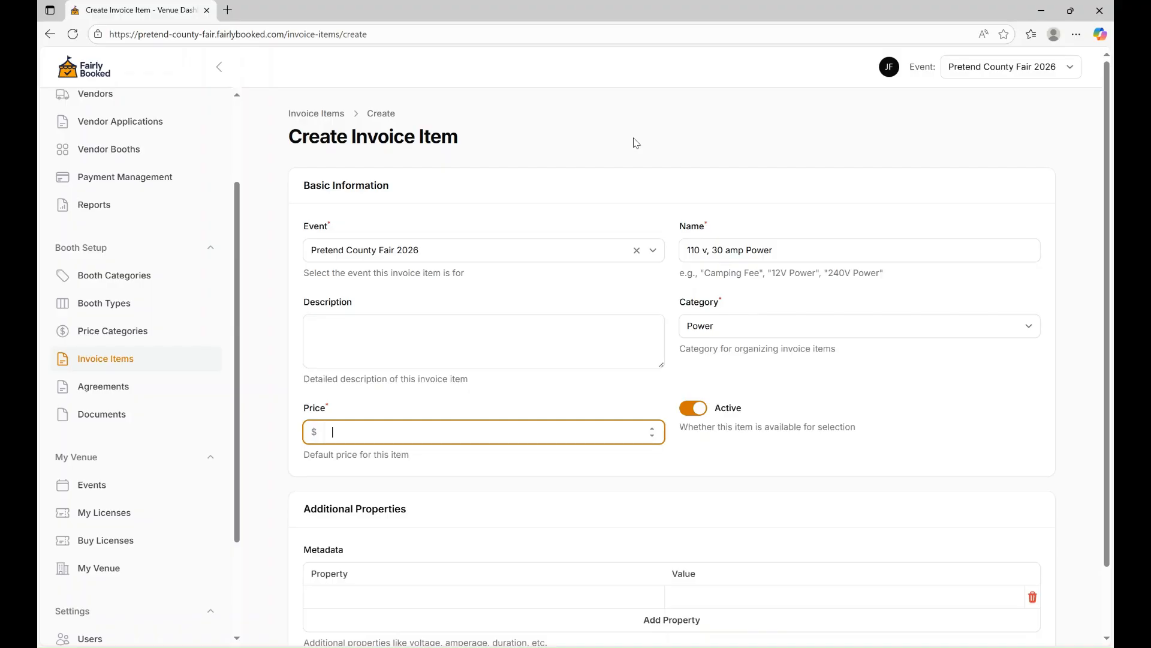
text(200)
key(Tab)
Add metadata Volts 110 and Amps 30, then save with Create & create another.
scroll(629, 180, down, 2)
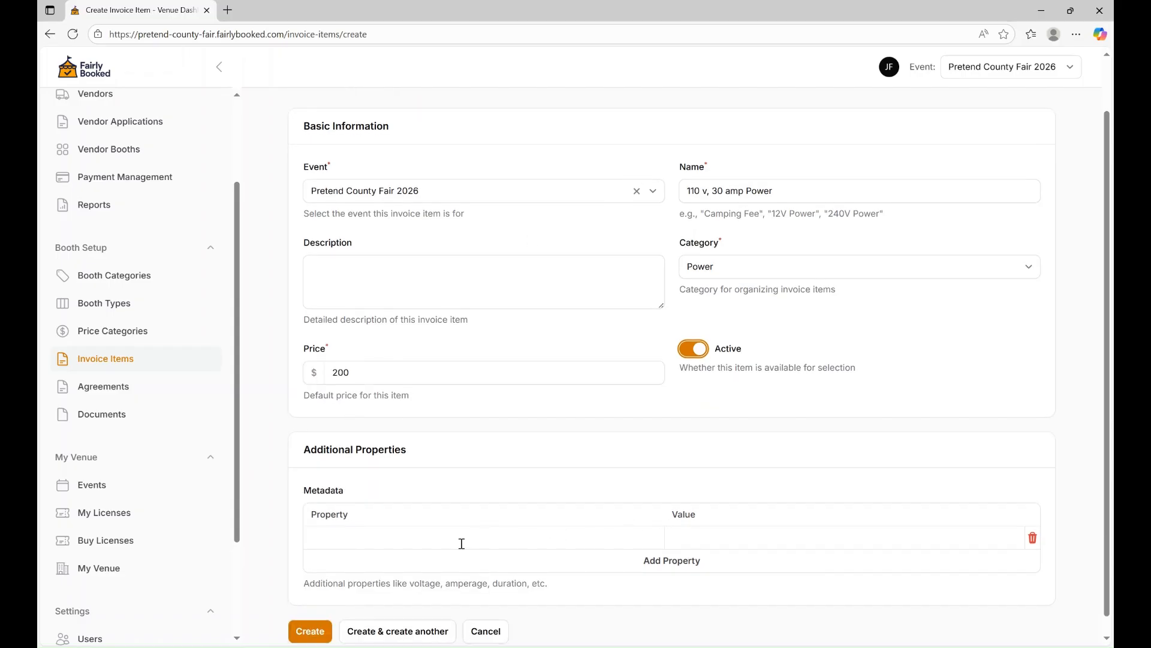
scroll(462, 555, down, 1)
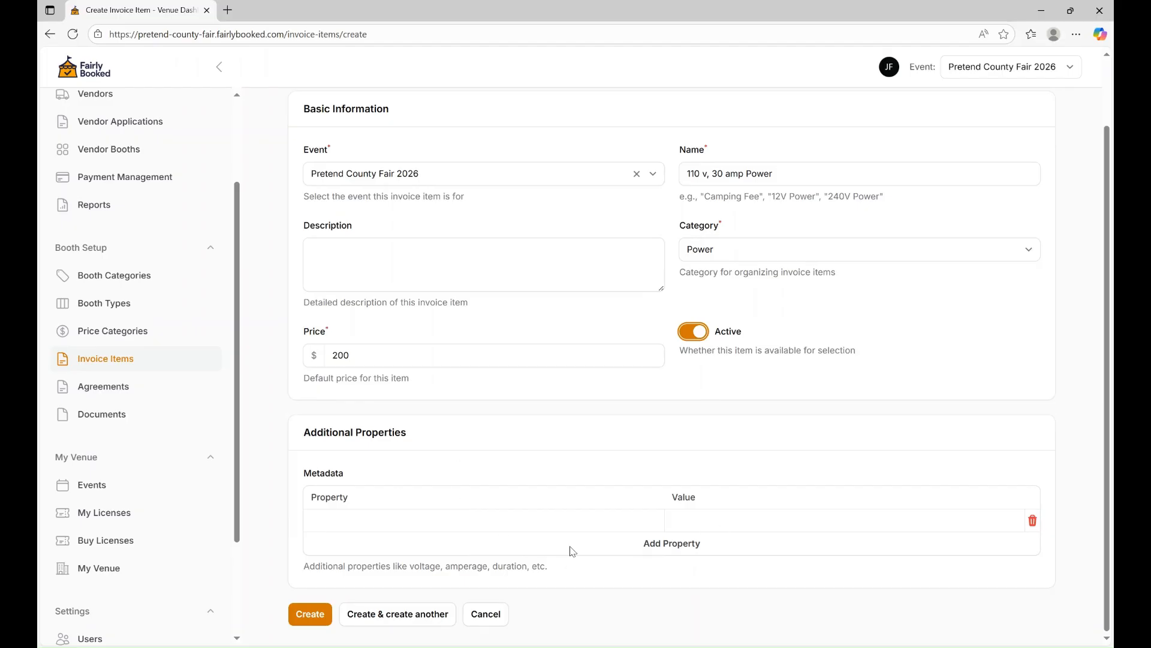
click(518, 521)
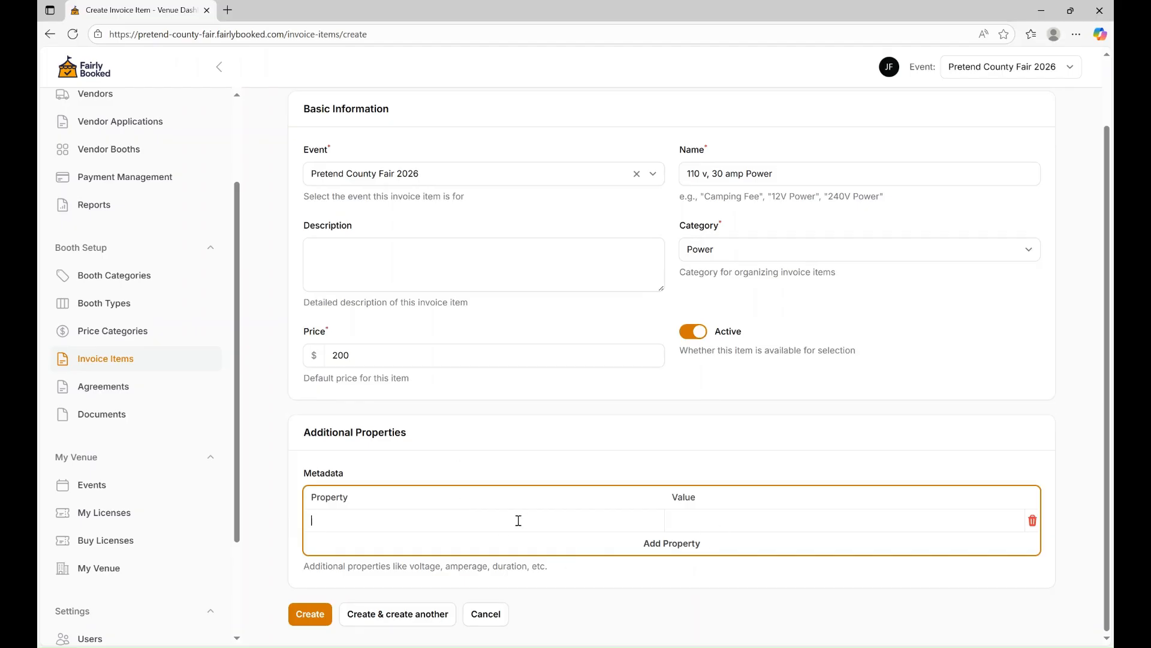
text(Volts)
key(Tab)
text(110)
click(647, 545)
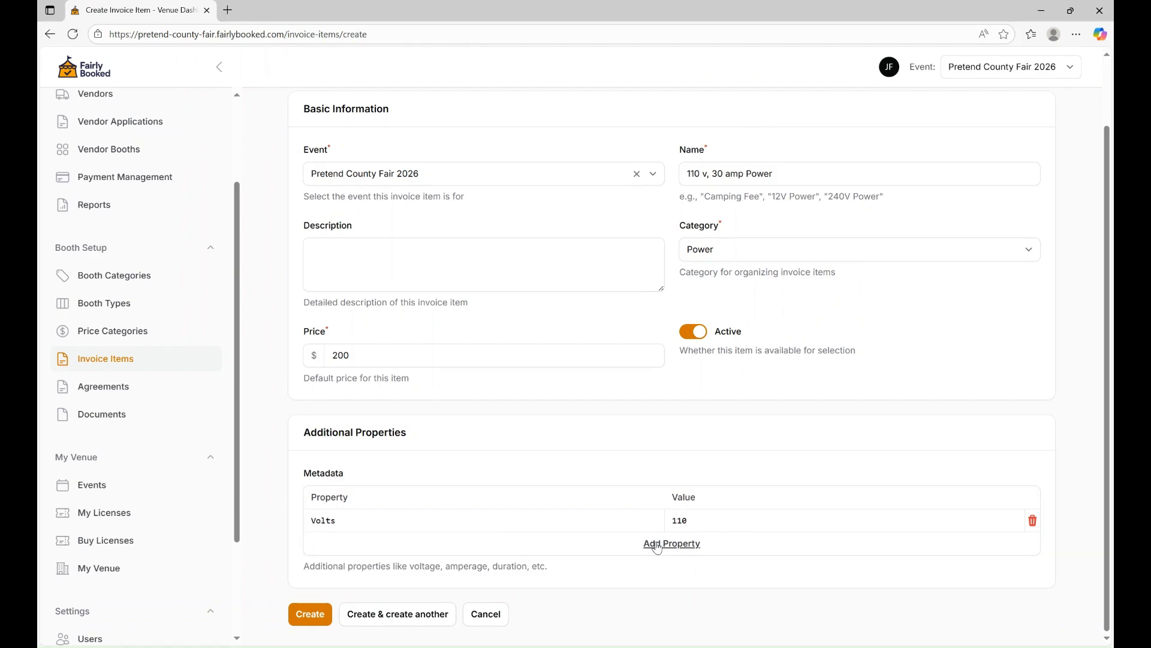
click(416, 542)
text(A,mos)
key(BackSpace)
key(BackSpace)
text(ps30)
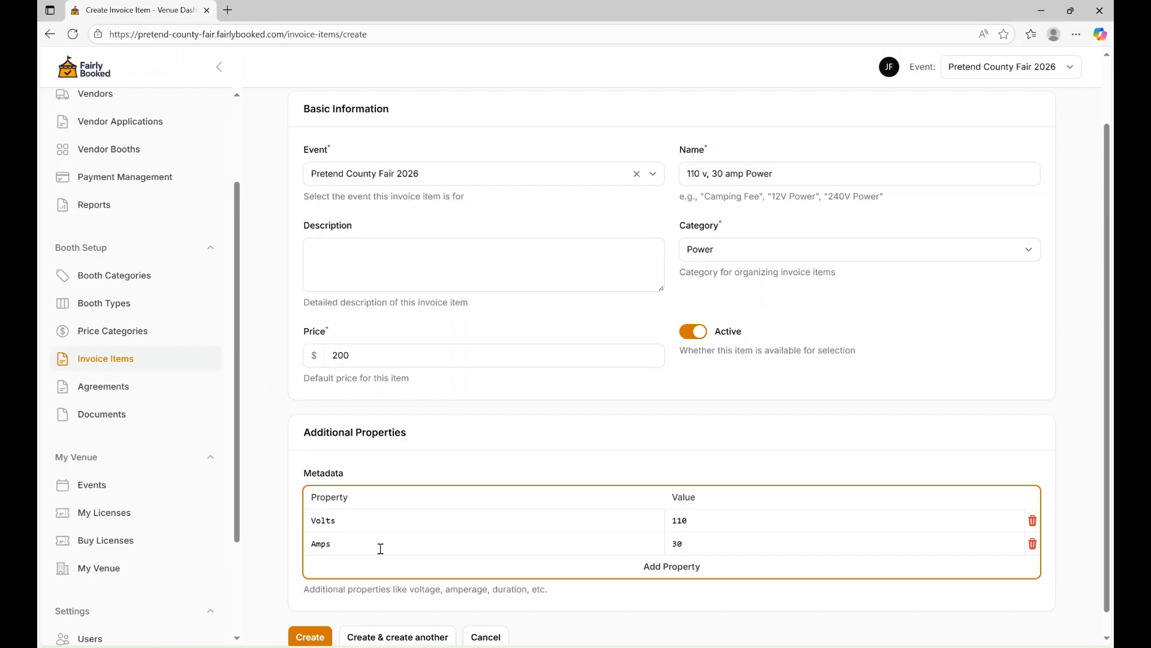
scroll(432, 542, down, 1)
click(378, 624)
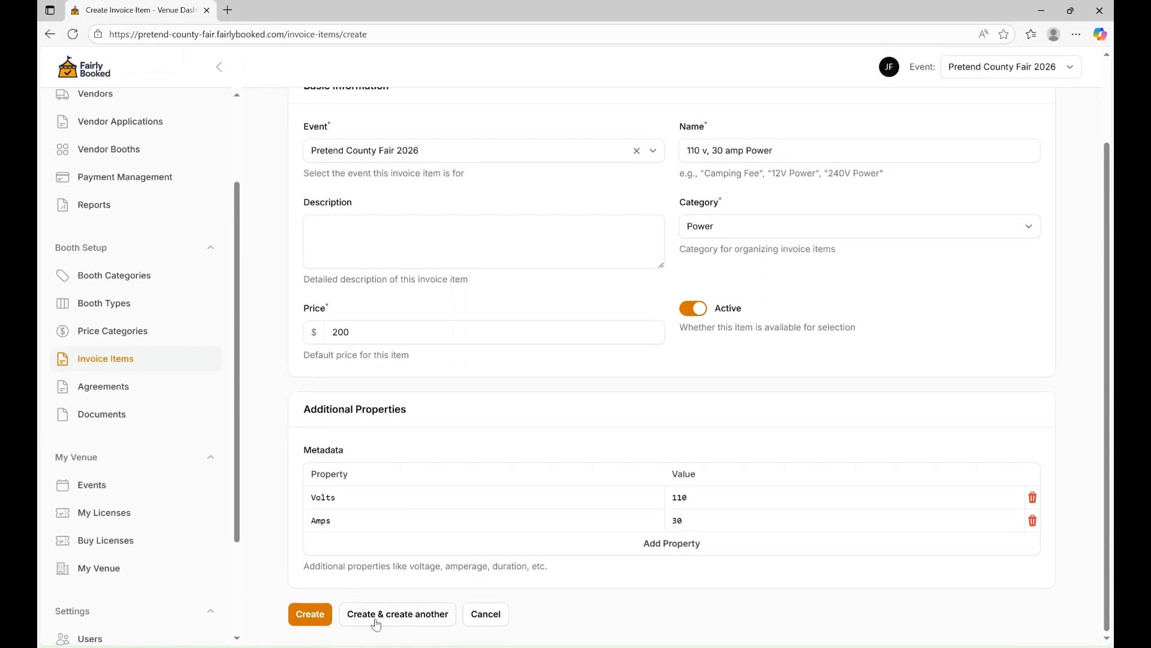
click(732, 188)
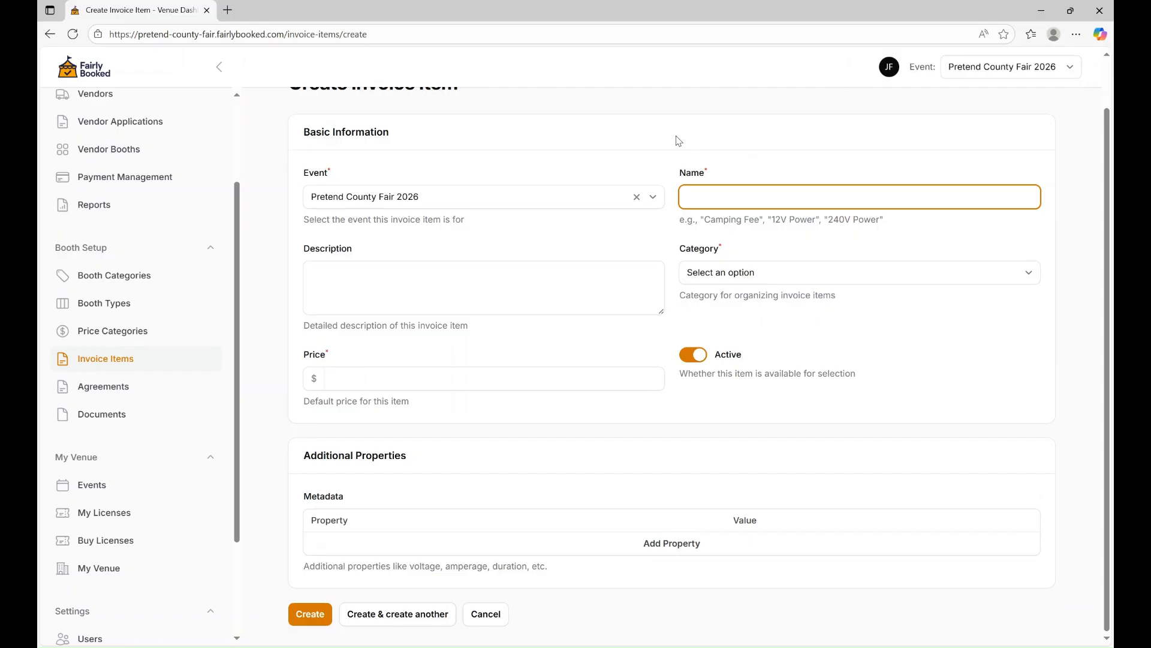
Name the invoice item '220v 100 amp Power'.
text(220v 100am)
key(BackSpace)
key(BackSpace)
text(amp Pow)
key(BackSpace)
key(BackSpace)
text(ower)
Set category Power and price 300, save, then pick Camping for the next item.
click(736, 276)
click(724, 341)
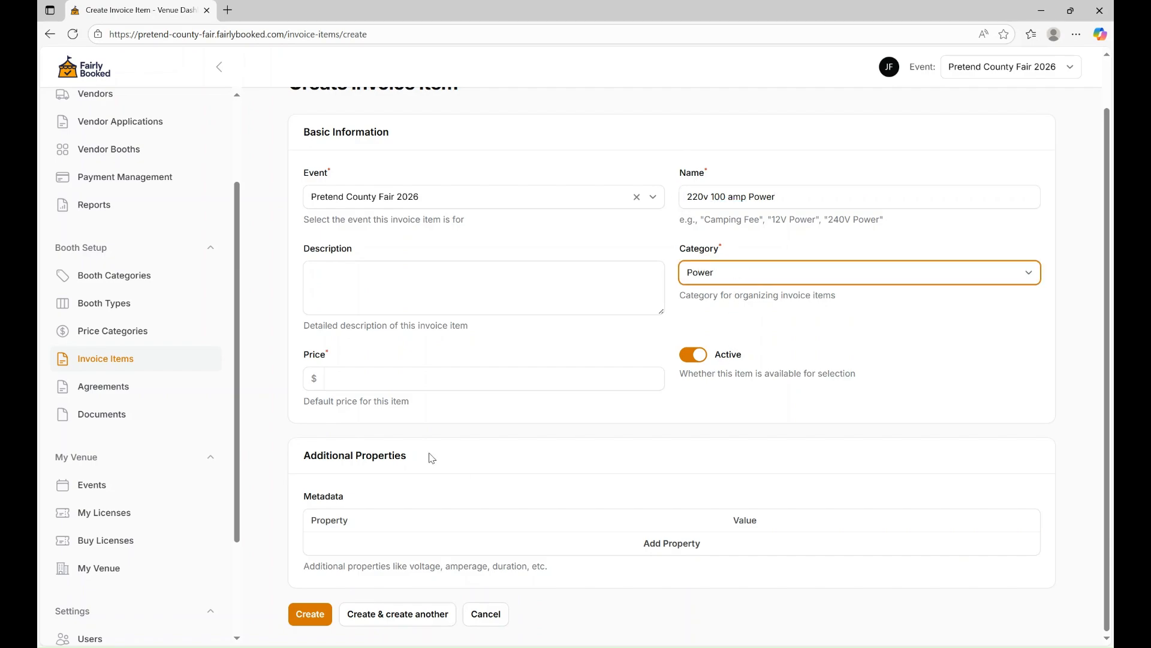
click(352, 373)
text(300)
key(Tab)
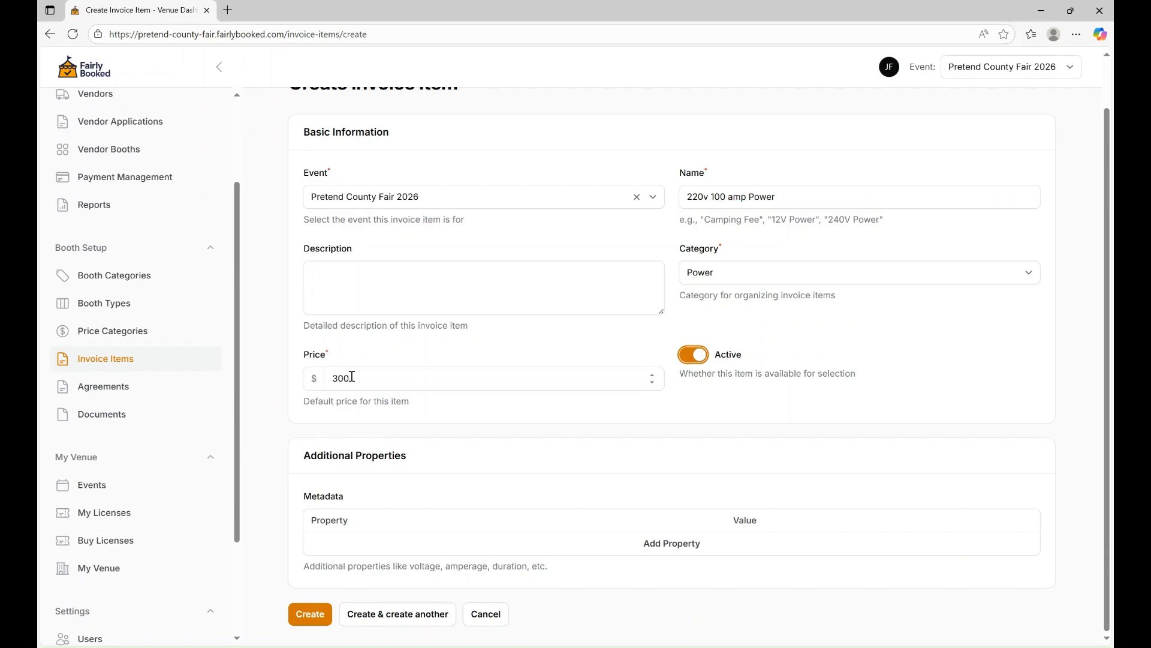
click(395, 620)
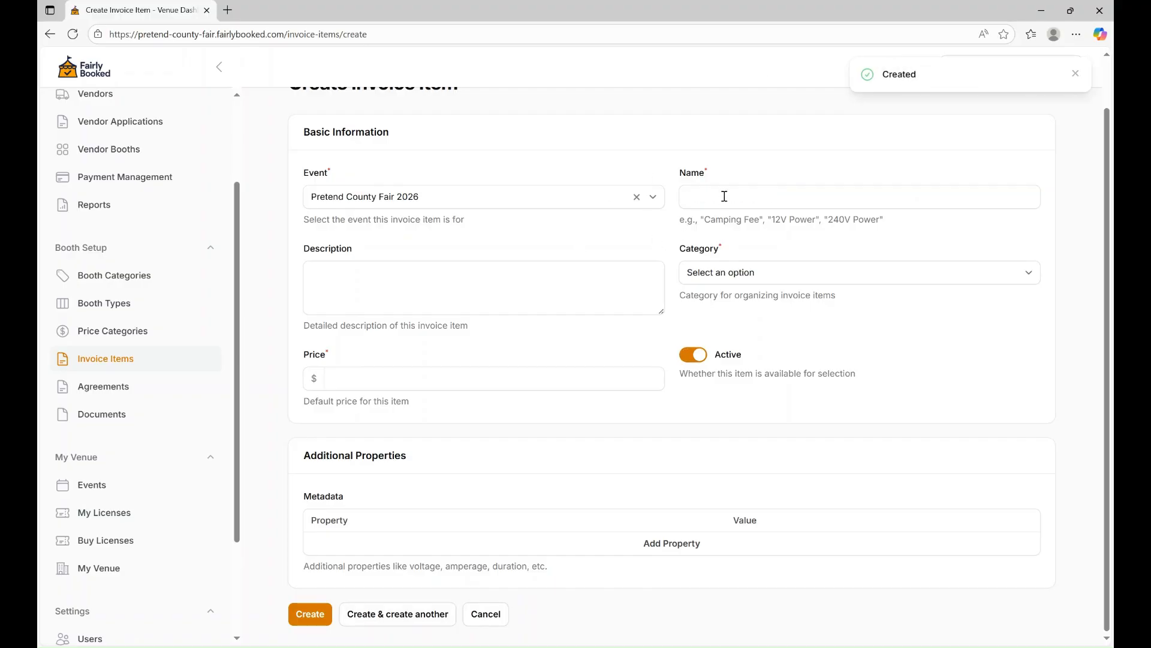
click(737, 273)
click(765, 329)
Create '30 amp Camper - Under 32 feet' at $300 and begin naming the next 50 amp item.
click(701, 191)
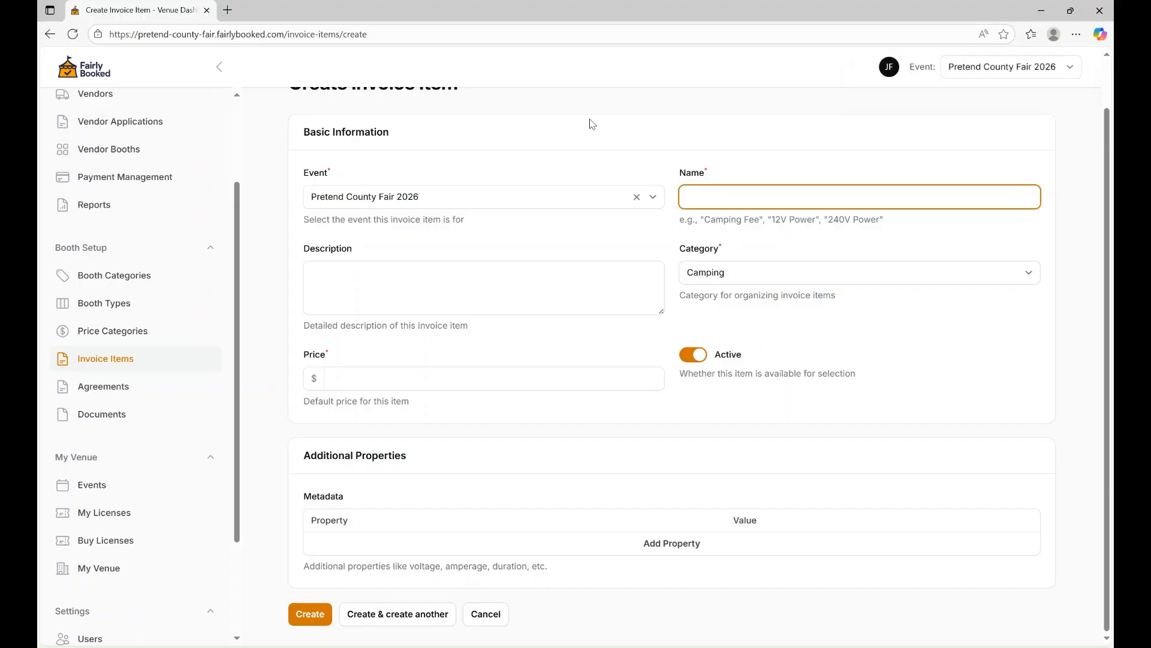
text(30 amp Camper - Under 32 feet)
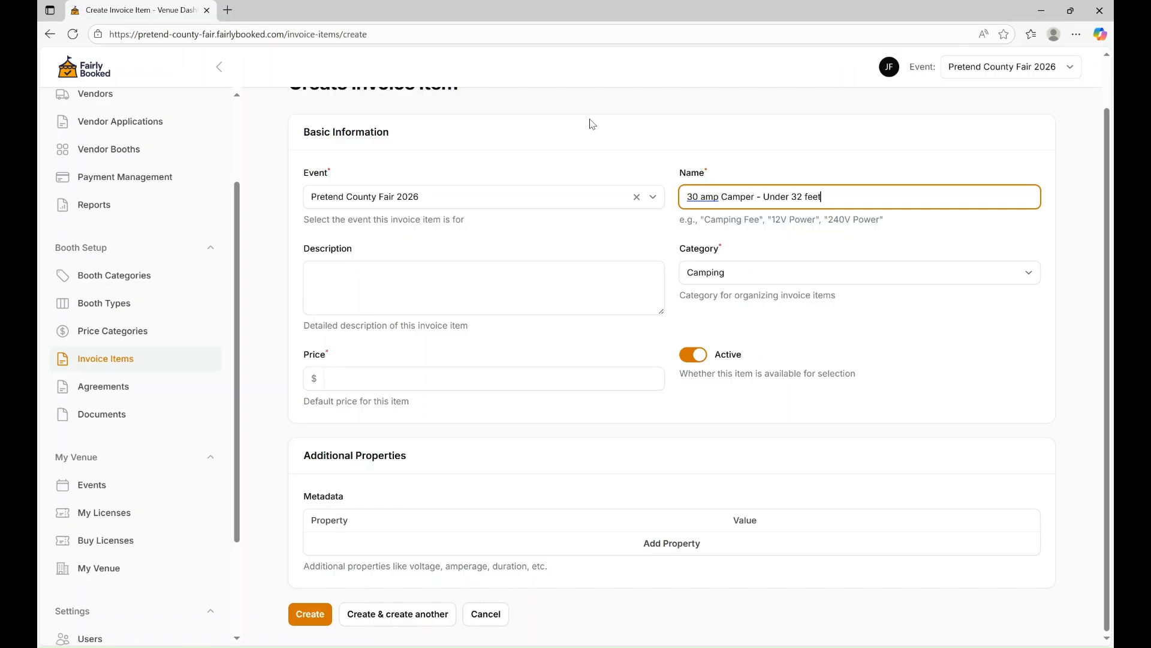
click(426, 372)
text(300)
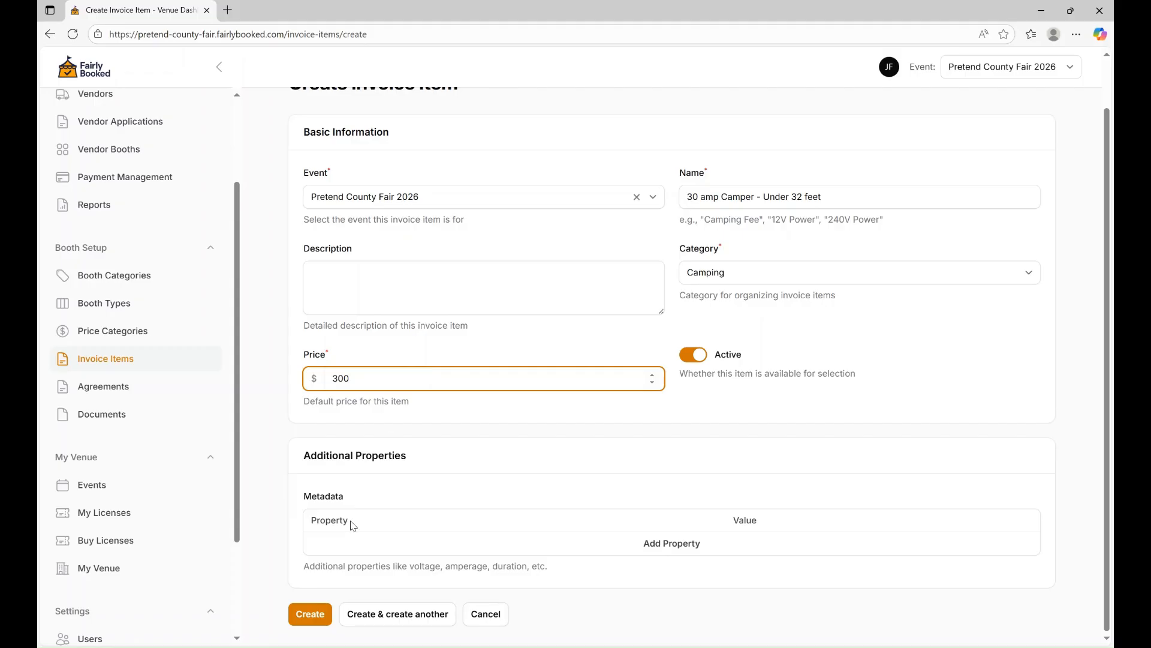
click(393, 613)
click(748, 190)
text(50 amp)
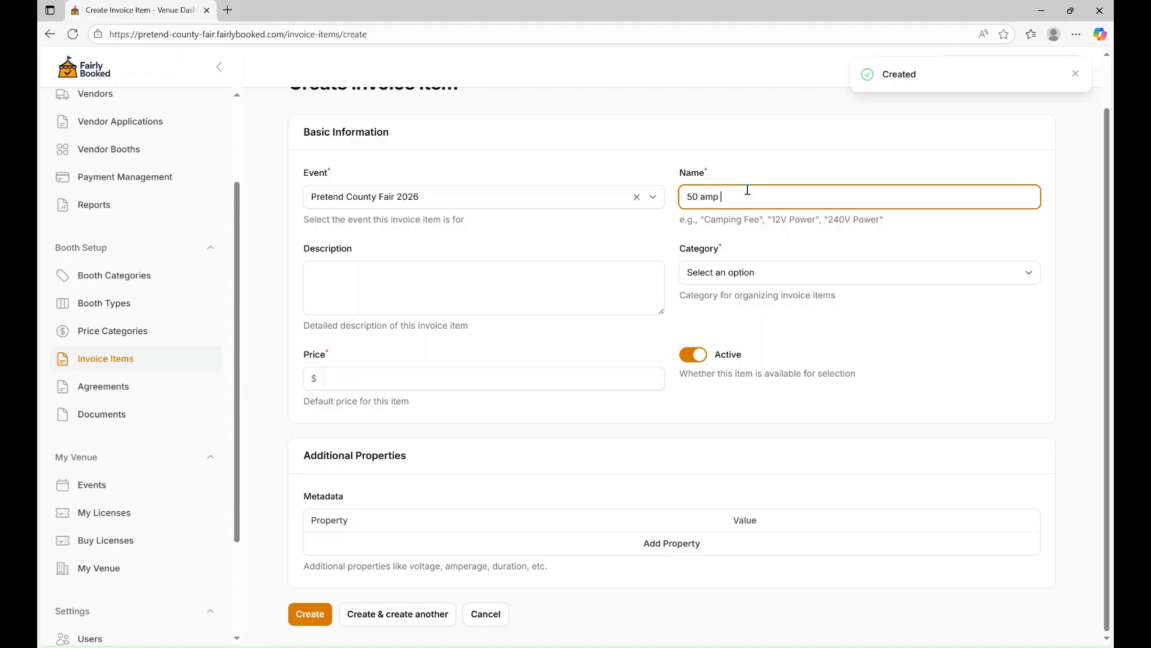
text( Camping - Under)
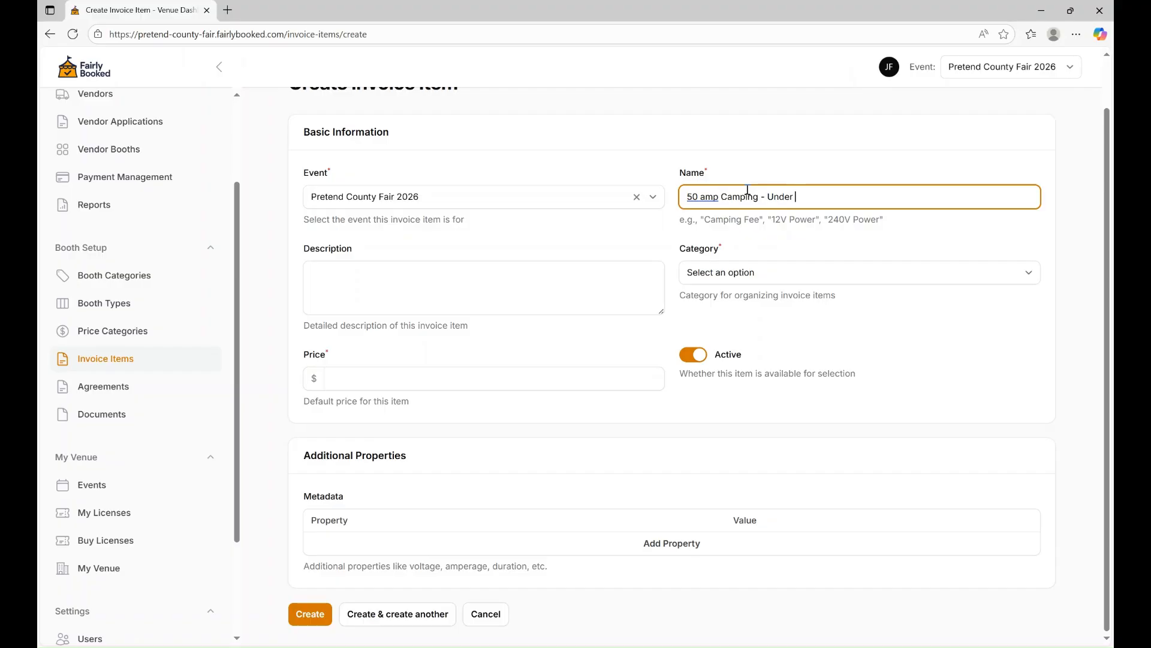
Check the invoice items created so far in a new browser tab.
middle_click(122, 362)
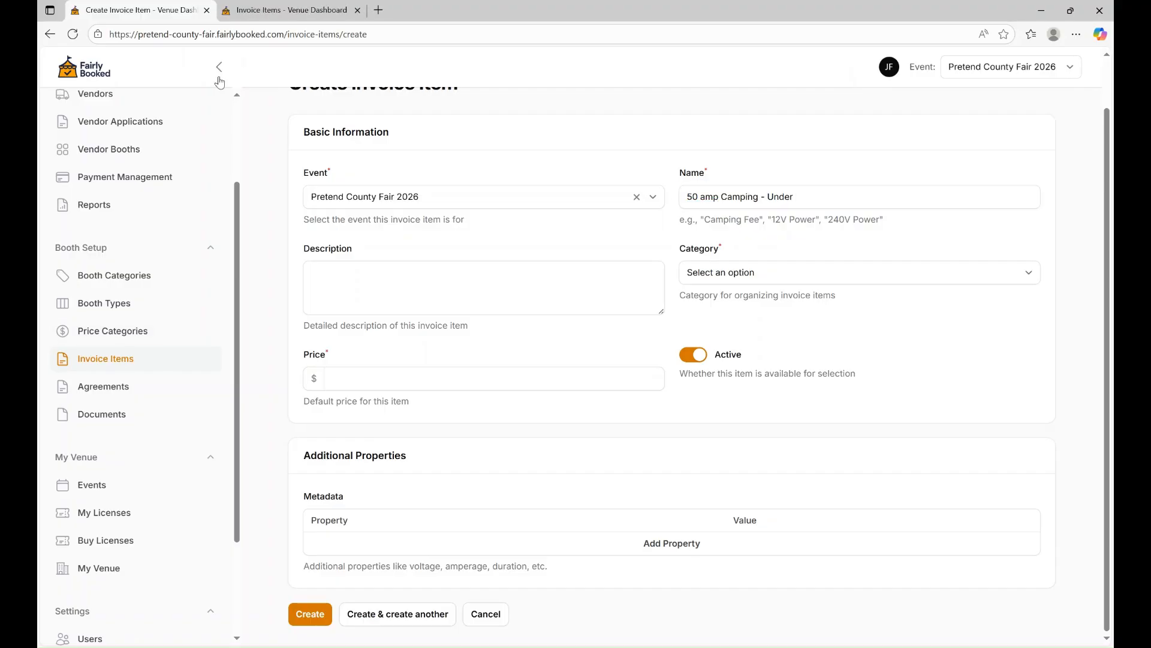
click(227, 11)
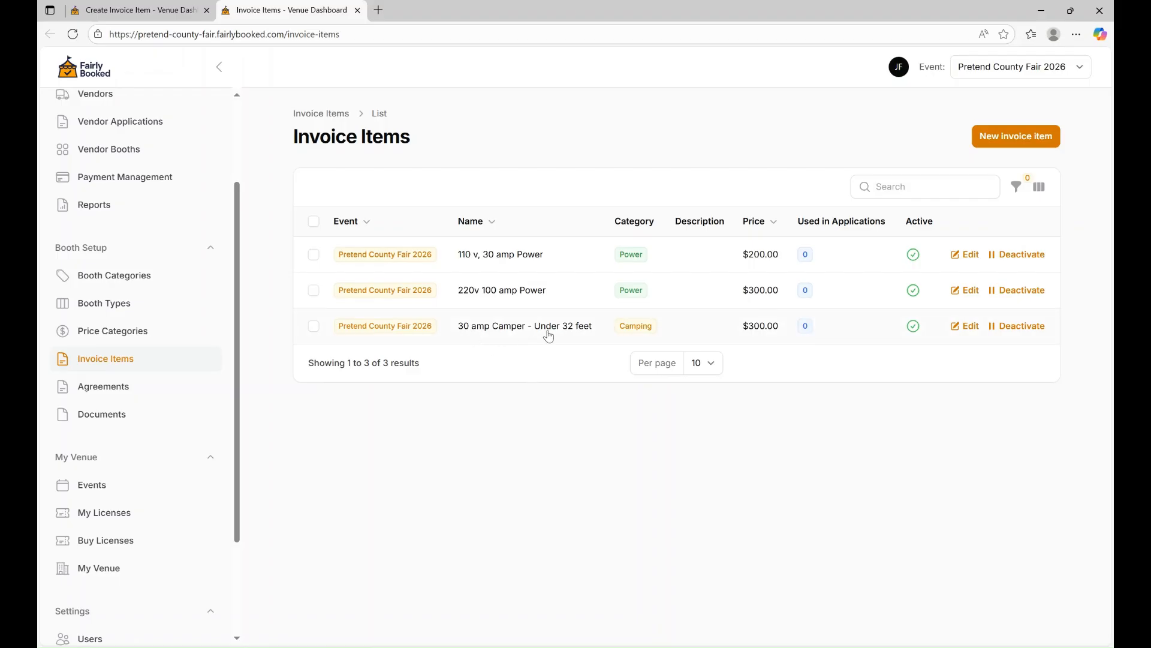
click(151, 5)
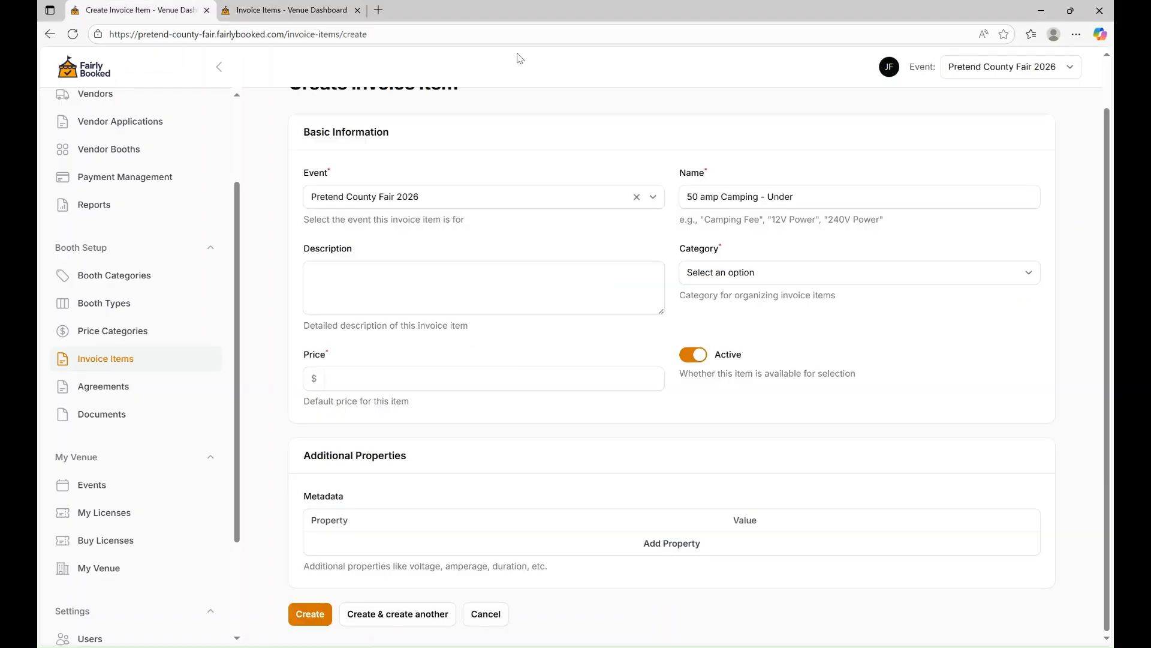
Finish '50 amp Camper - Under 40 ft' in Camping at $400 and create it.
click(758, 202)
key(BackSpace)
key(BackSpace)
key(BackSpace)
text(er)
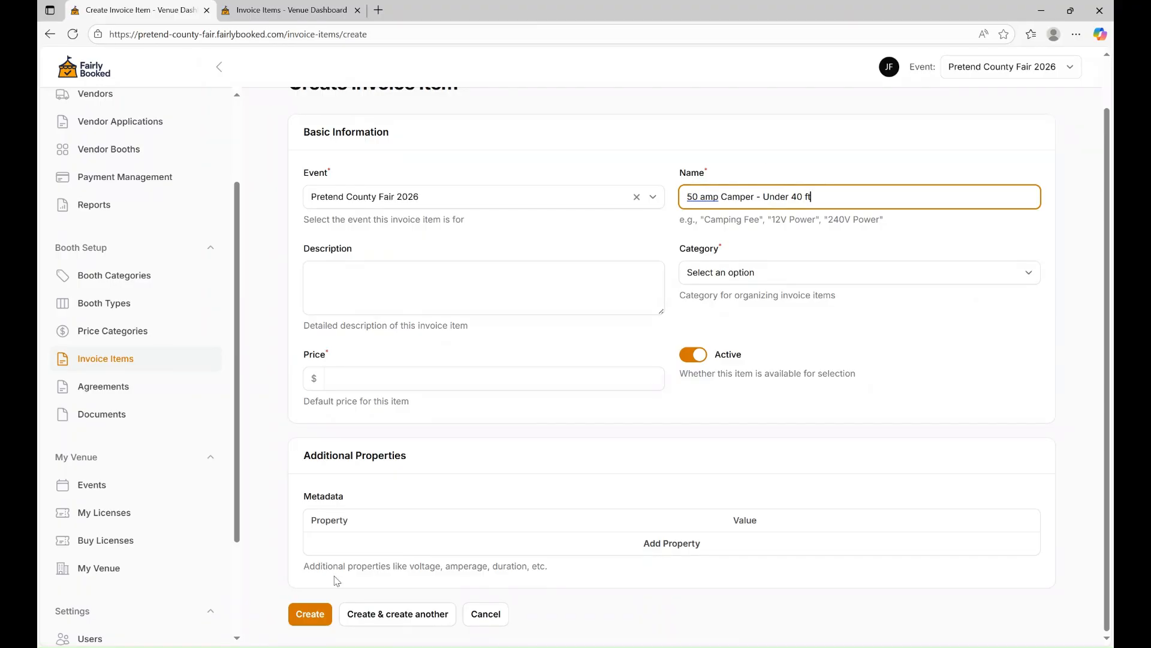
click(310, 615)
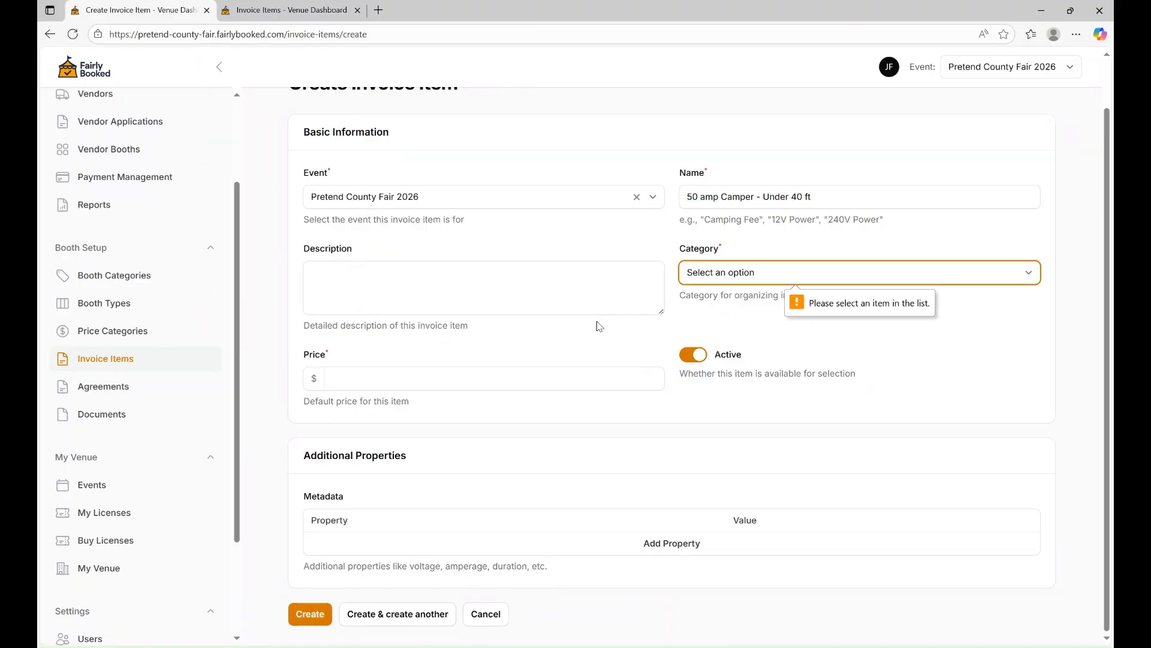
key(c)
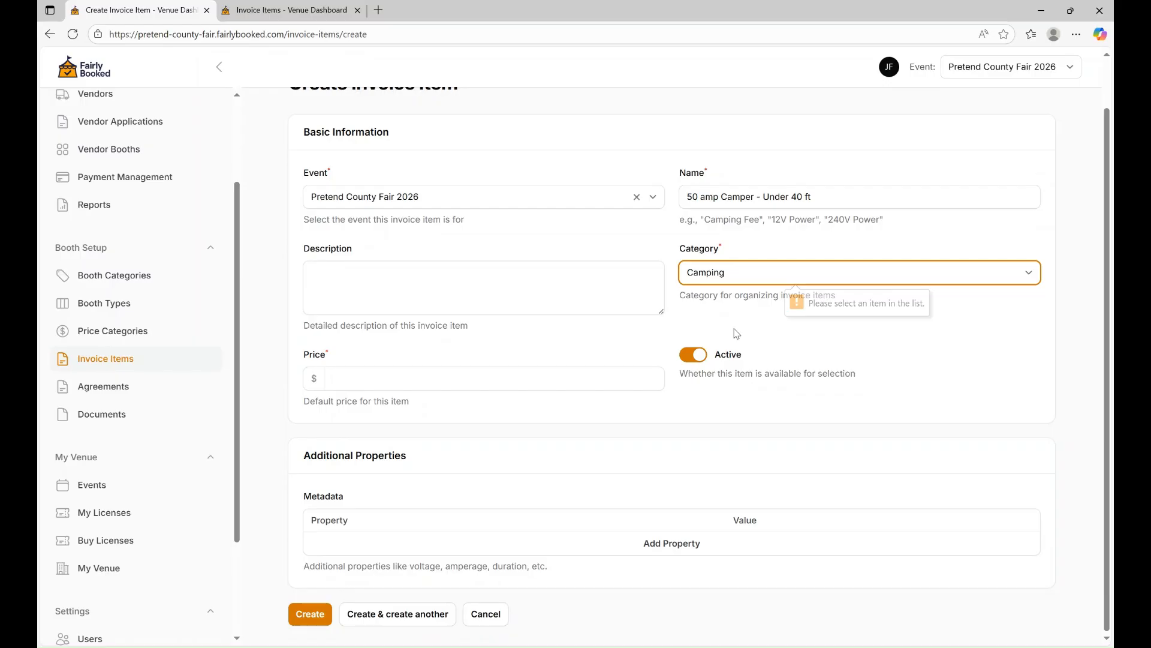
click(537, 383)
text(400)
click(321, 614)
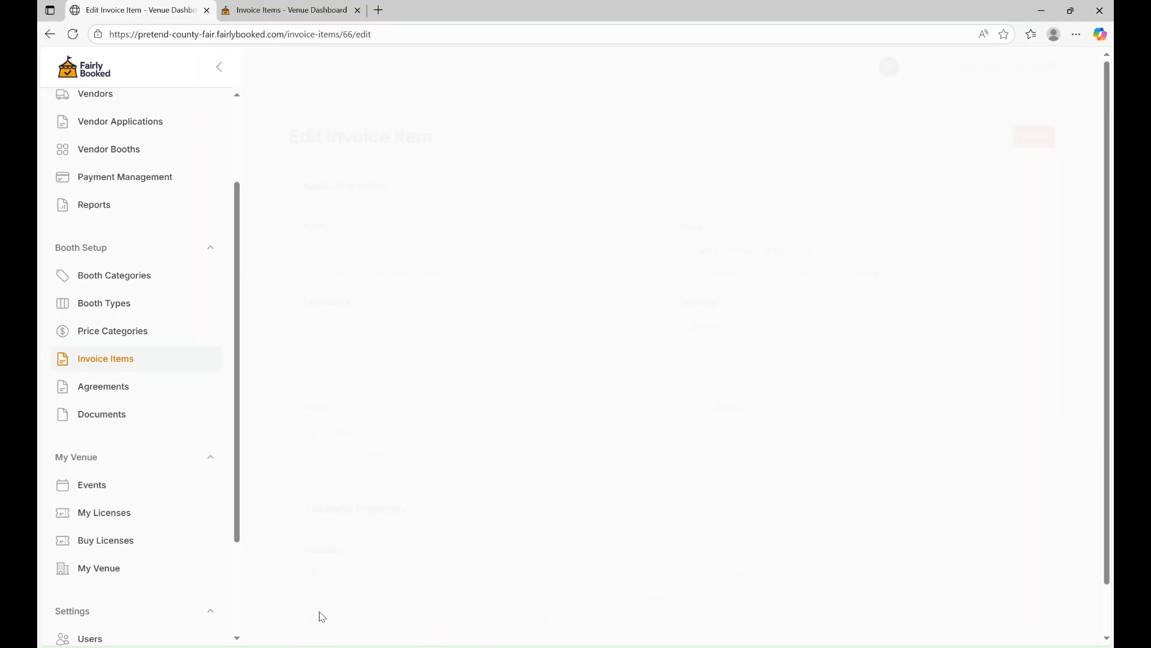
Review the four invoice items, then go to My Licenses showing 0 event credits and no licenses.
click(102, 360)
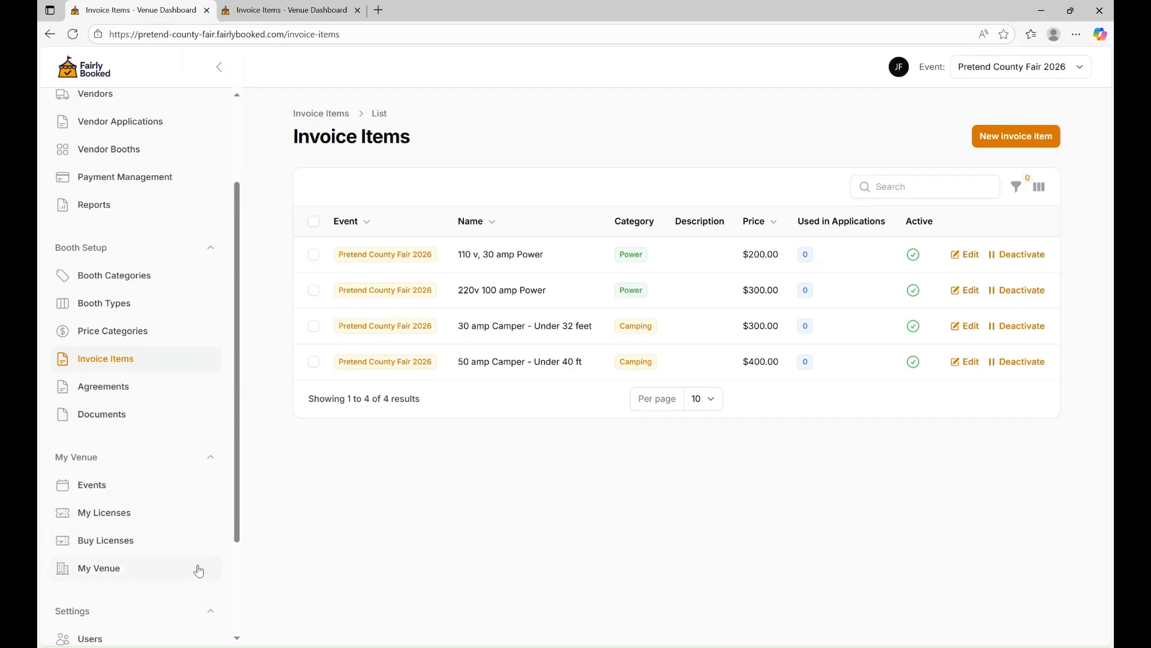
scroll(202, 340, up, 2)
scroll(201, 341, down, 3)
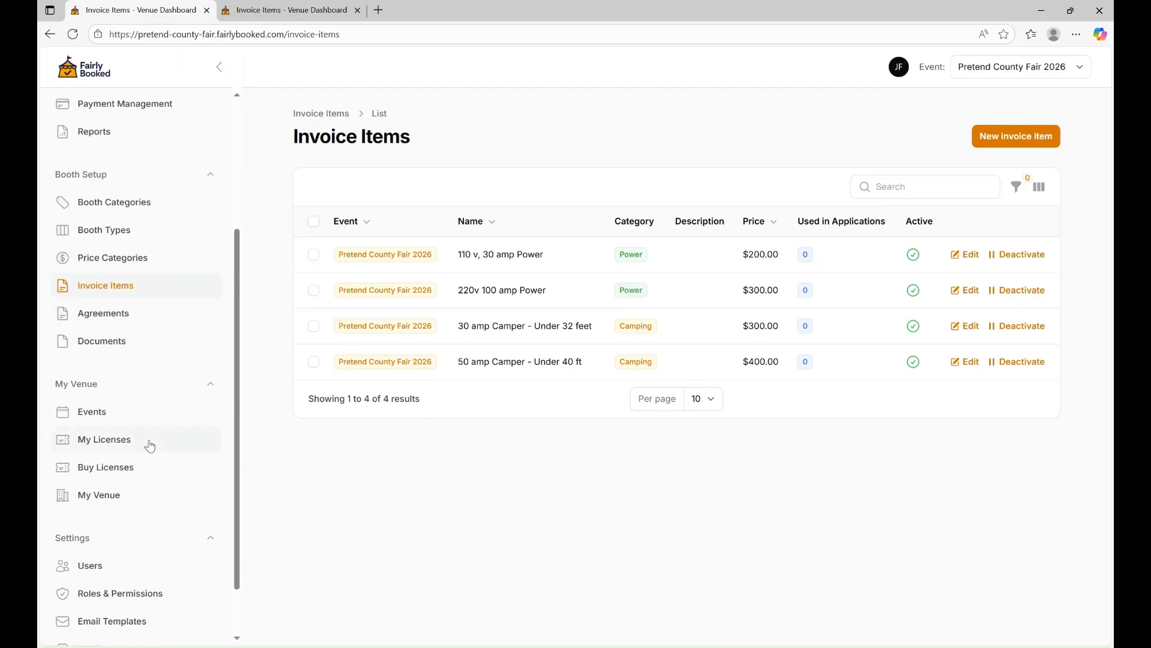
scroll(149, 441, down, 2)
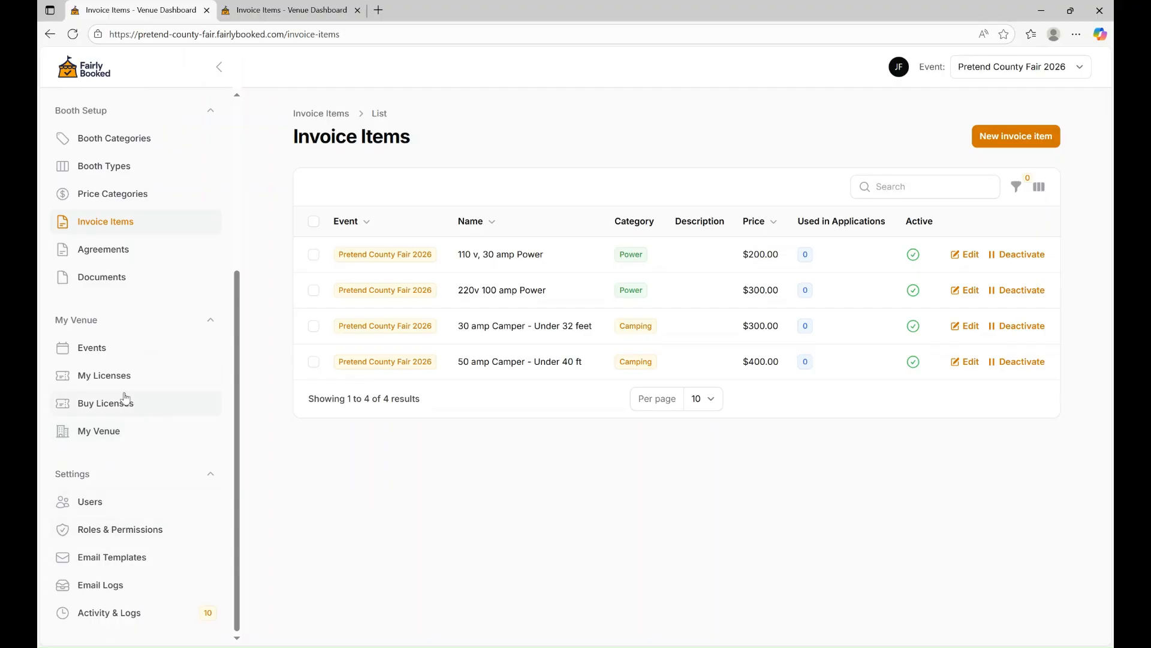
click(108, 381)
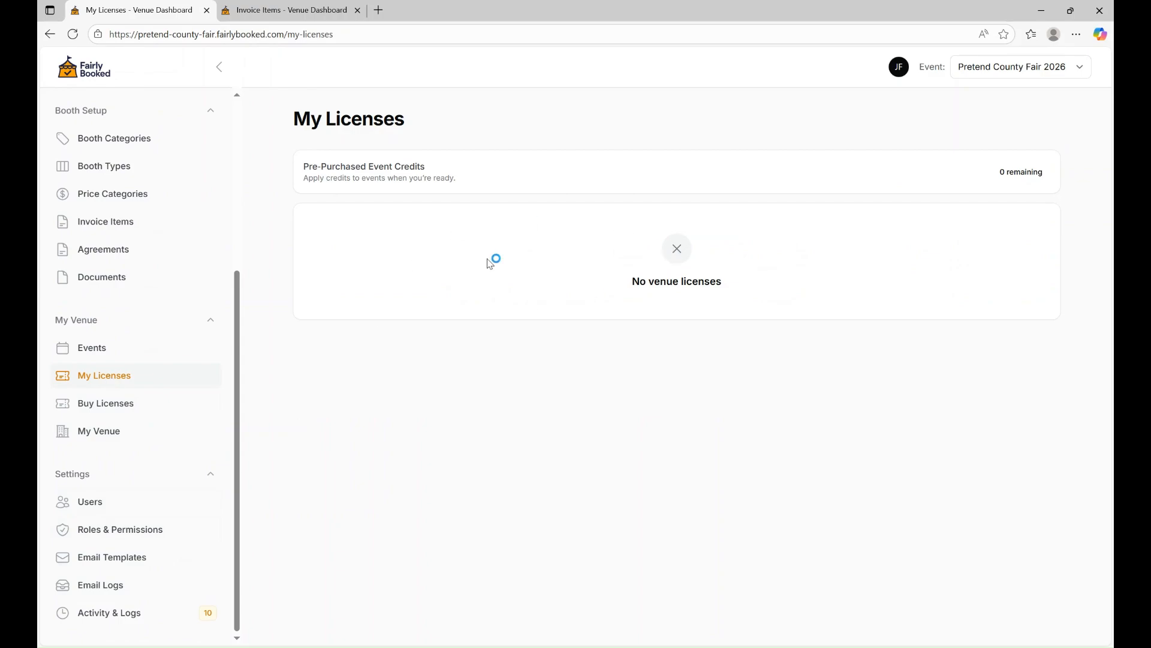
Buy the $499.00 Base license plan (50 vendors, 1 event) and confirm the purchase.
click(92, 407)
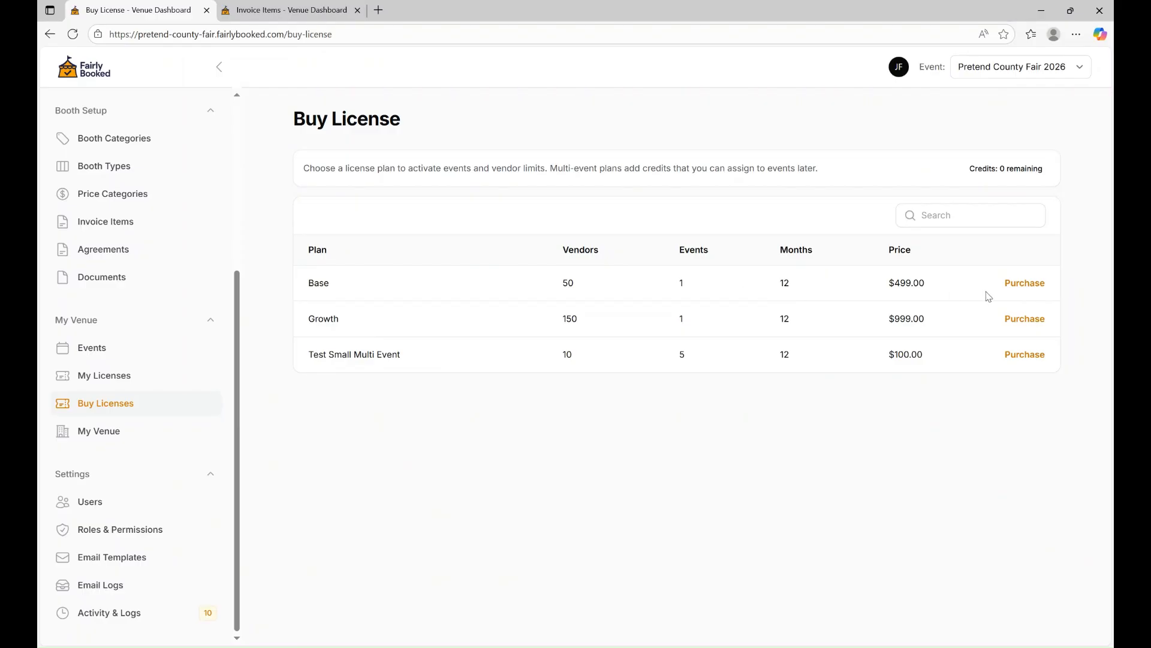
click(1025, 285)
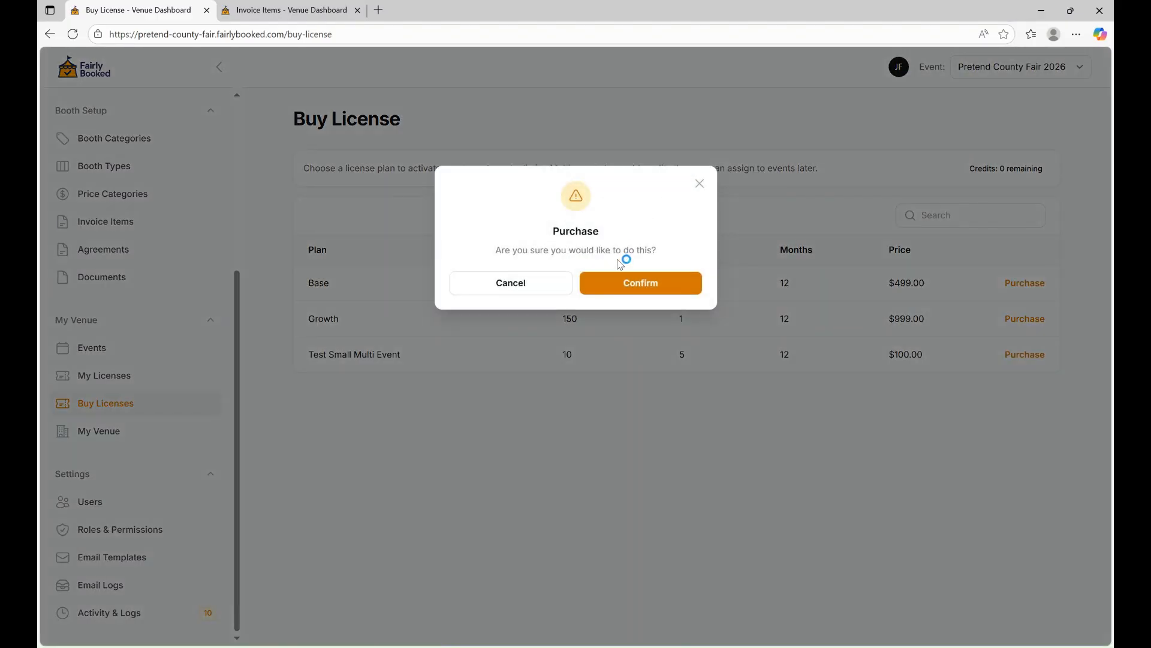
click(627, 287)
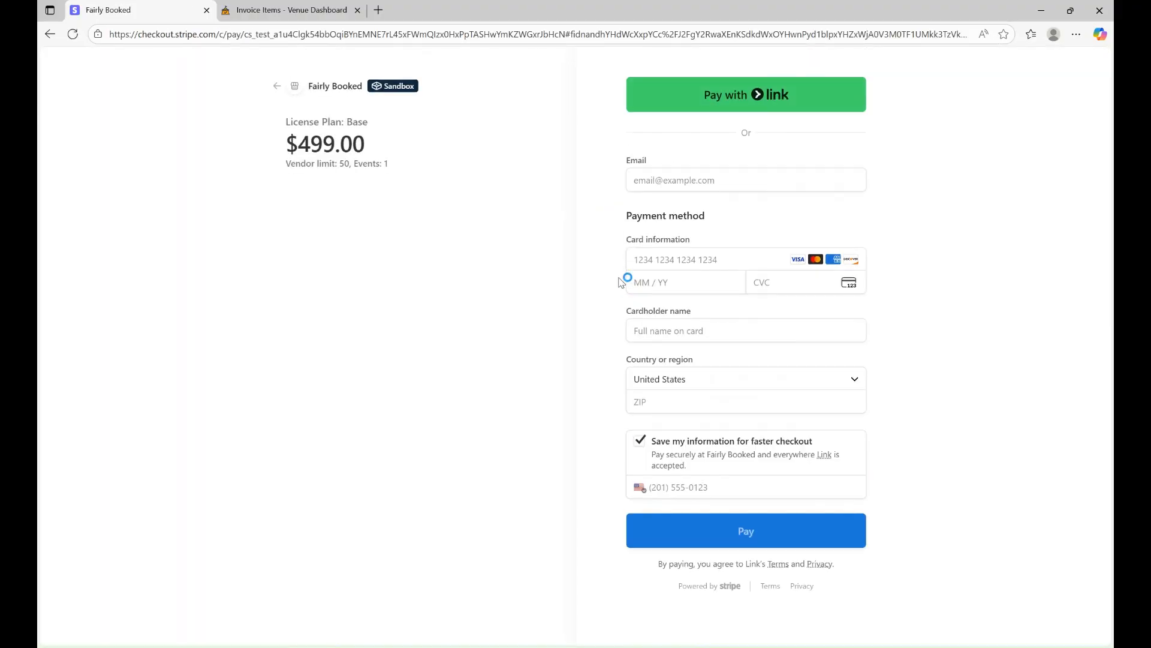
Enter the checkout e-mail address and the card number.
click(641, 178)
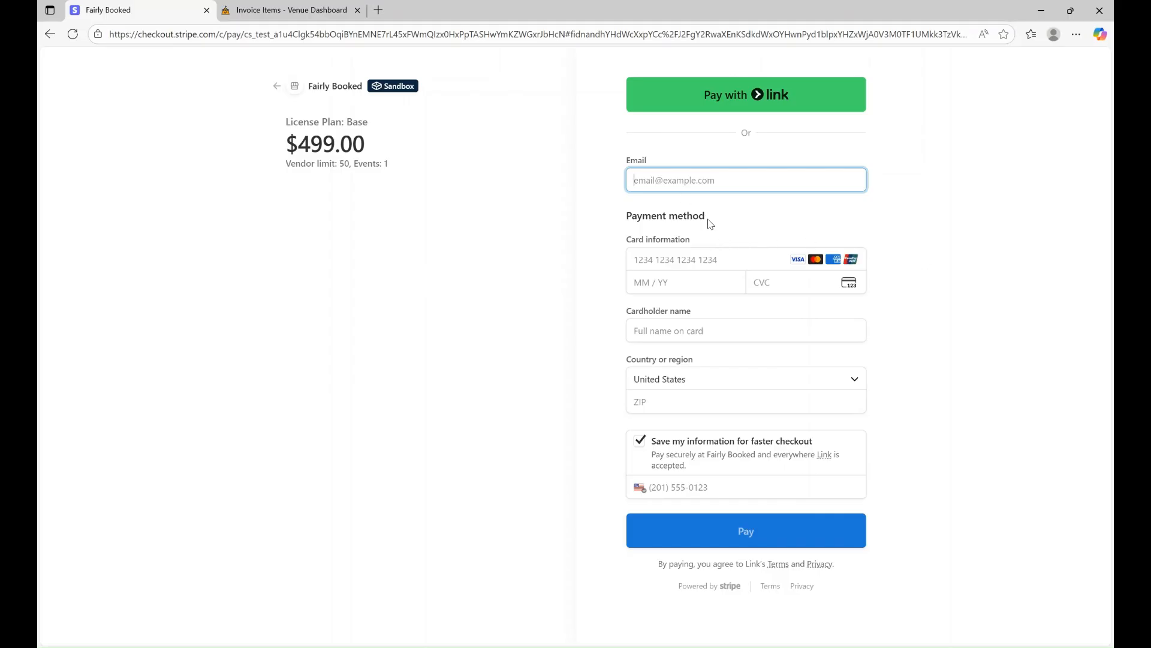
text(john.fairly@test.com)
key(Tab)
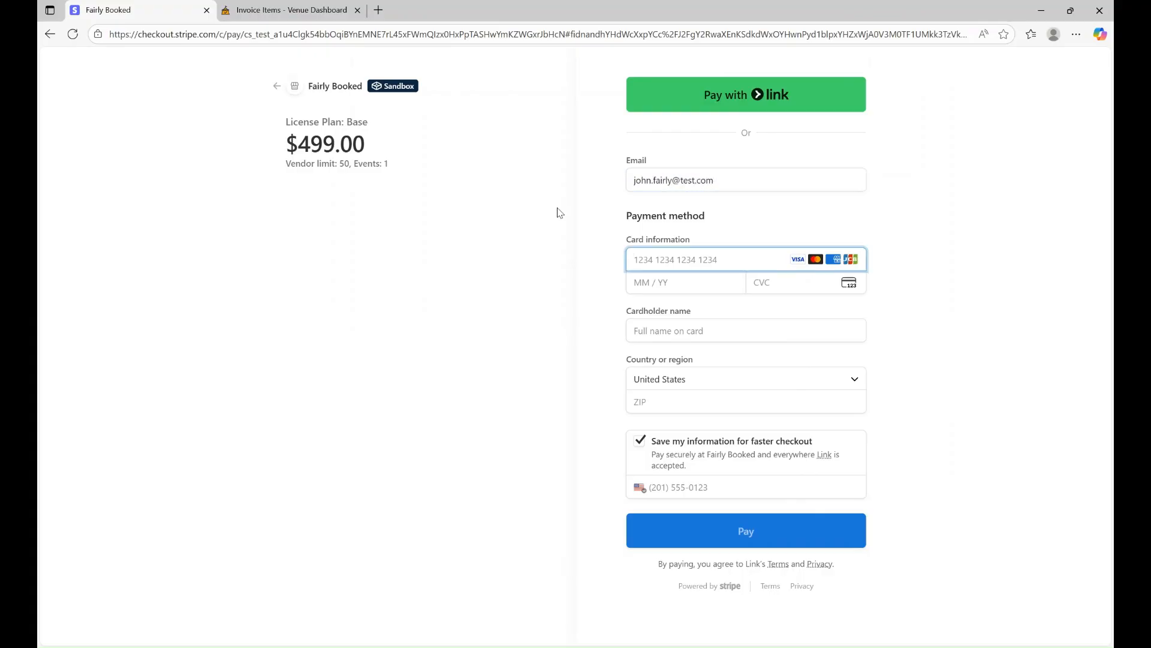
text(424)
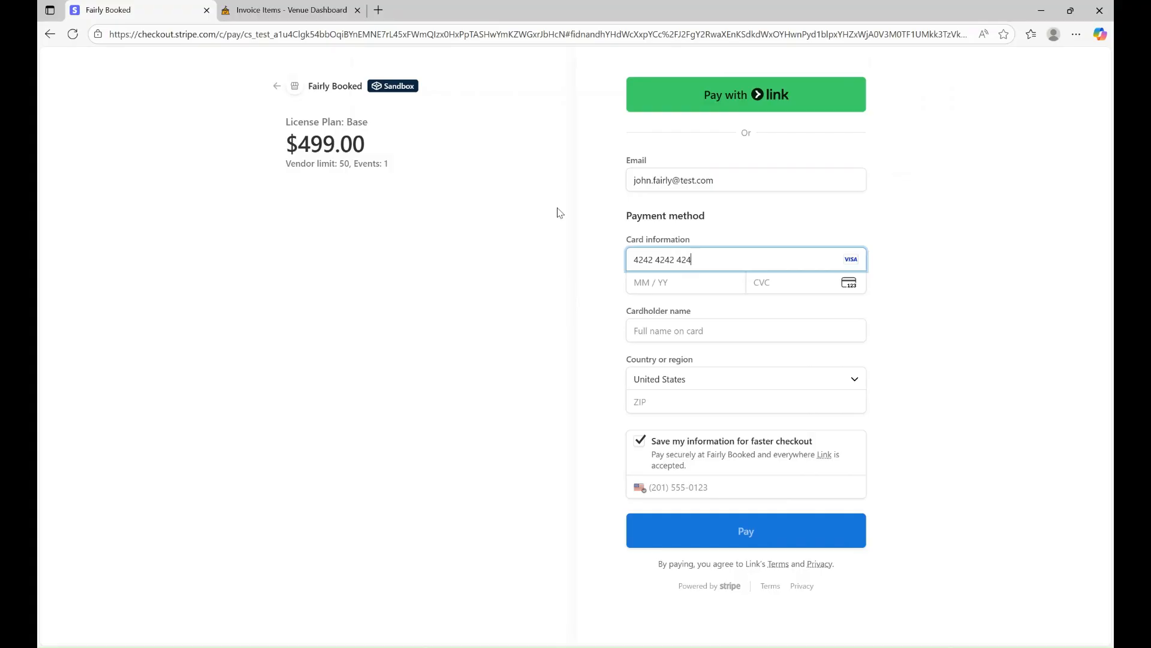
text(24242424242420)
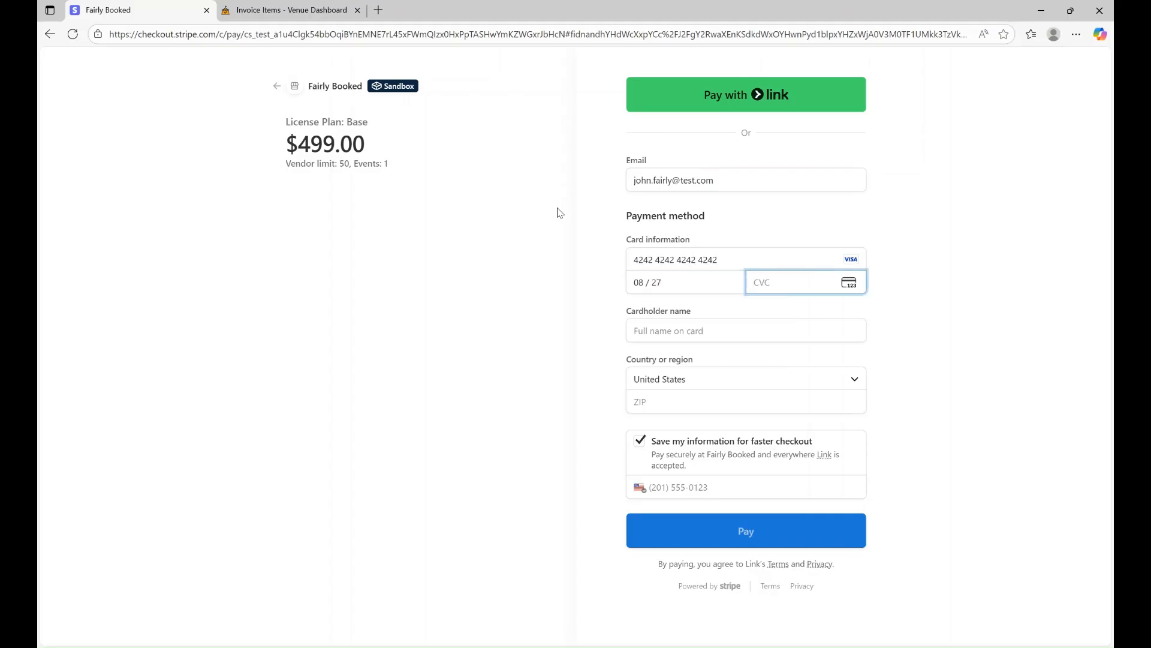
Fill in card expiry, CVC, cardholder name and ZIP, skip saving info, and pay $499.00.
text(654)
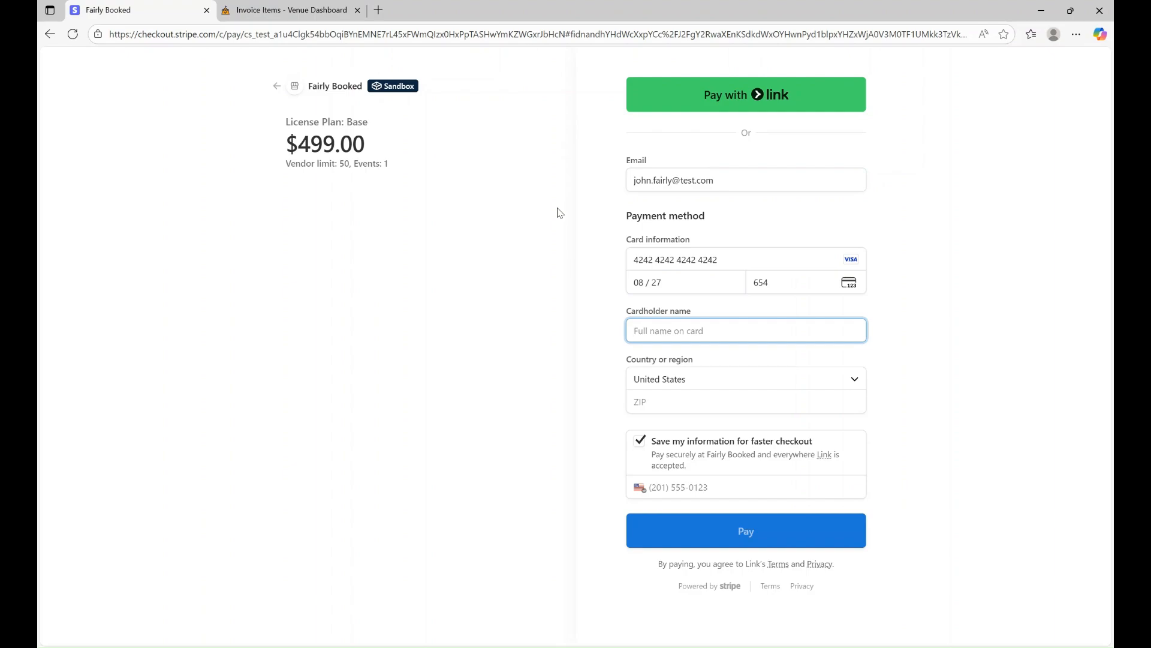
text(John Fairly)
key(Tab)
key(Tab)
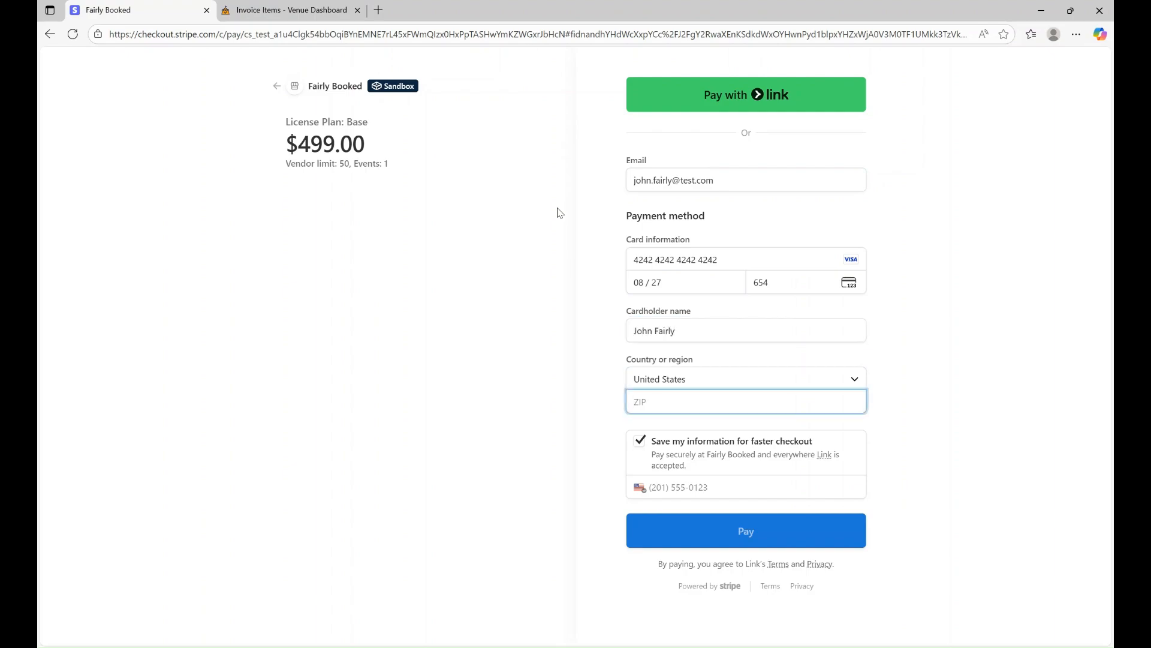
text(16900)
key(Tab)
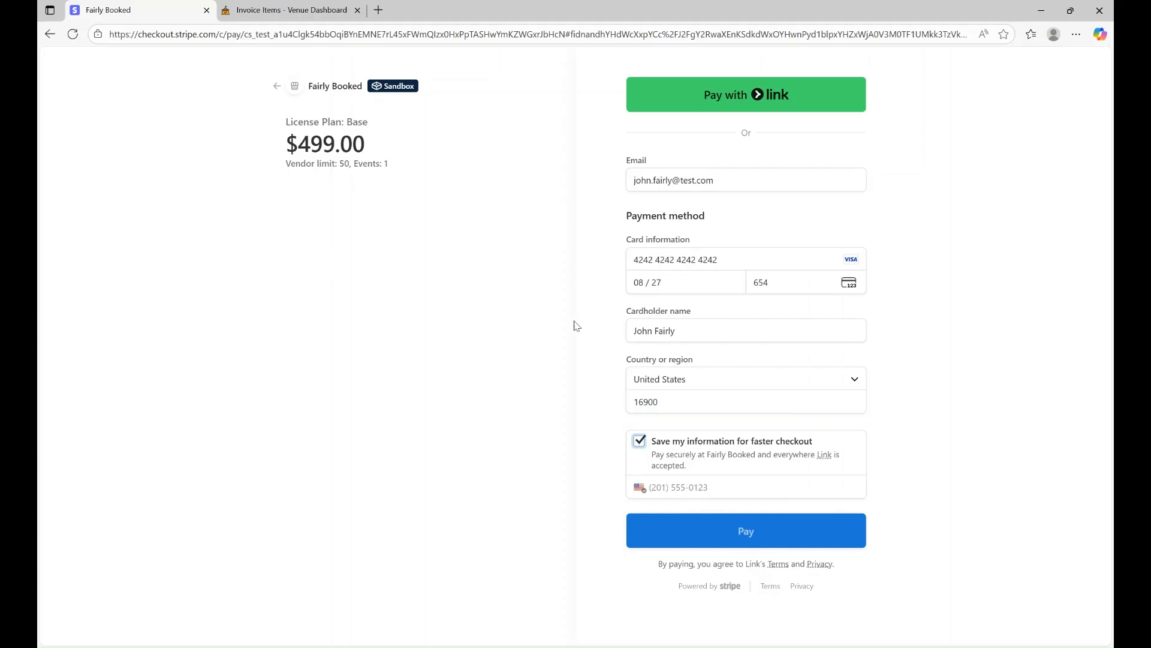
click(655, 445)
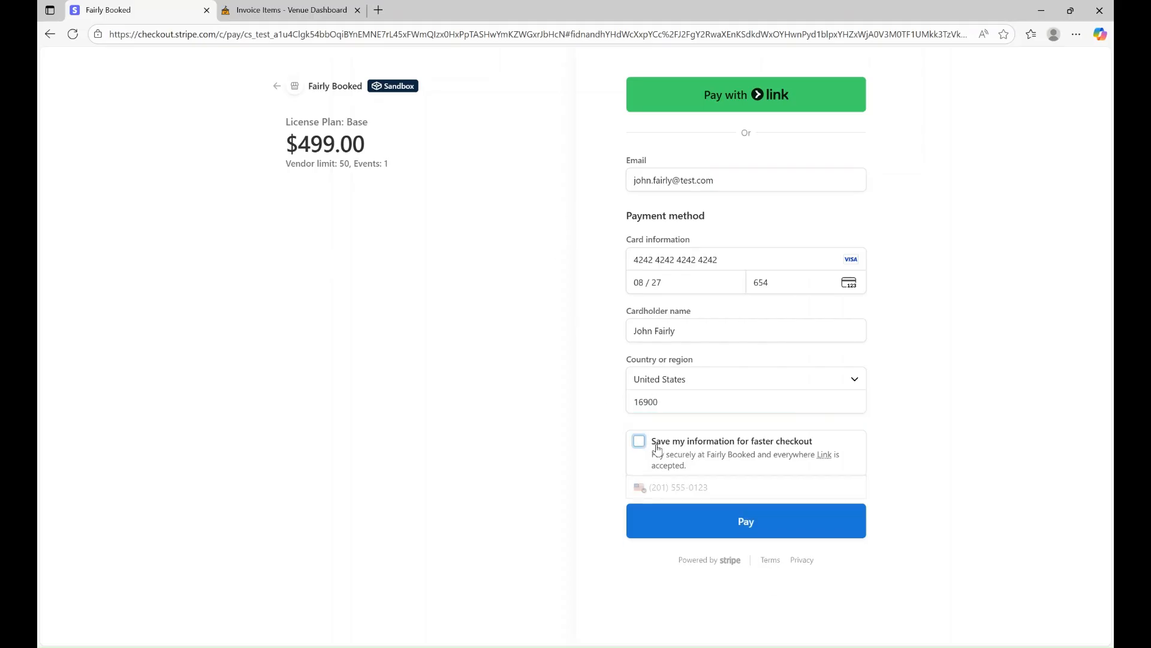
click(748, 517)
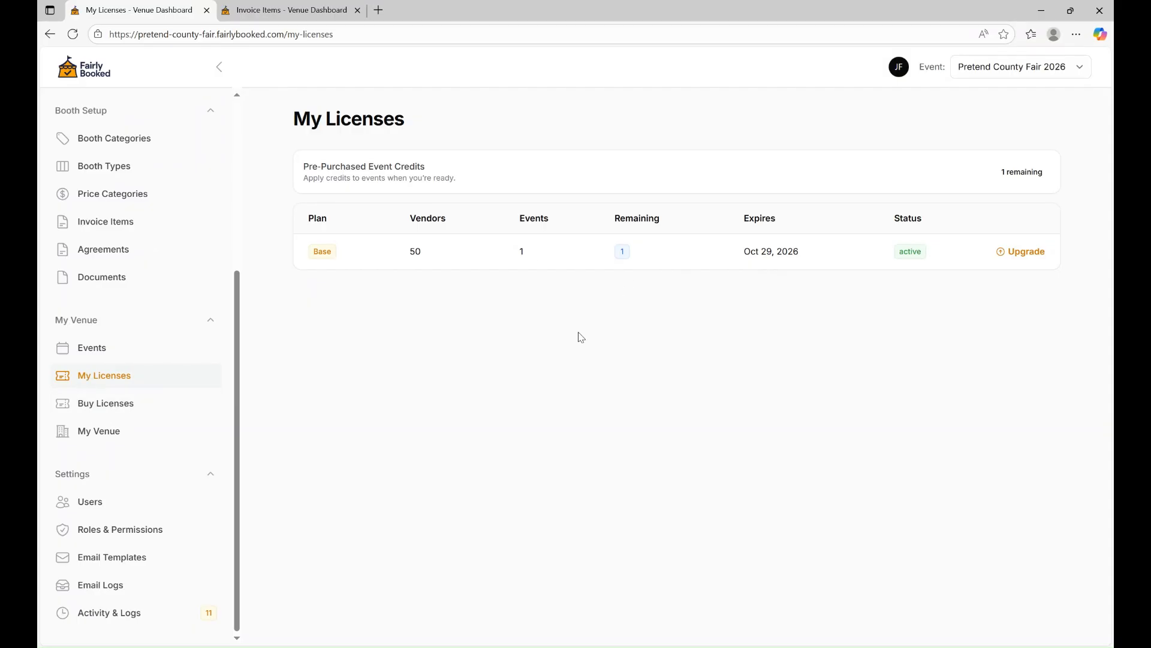
Edit Pretend County Fair 2026 and apply the Base license (1 remaining) under License Status.
click(94, 353)
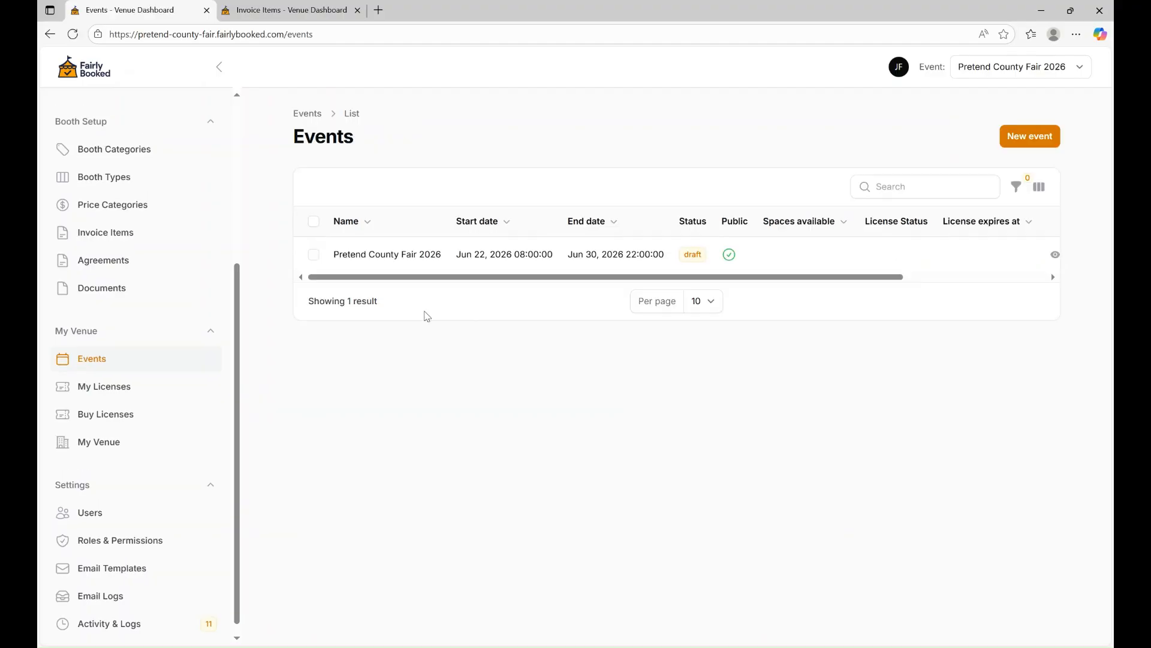
scroll(488, 246, right, 3)
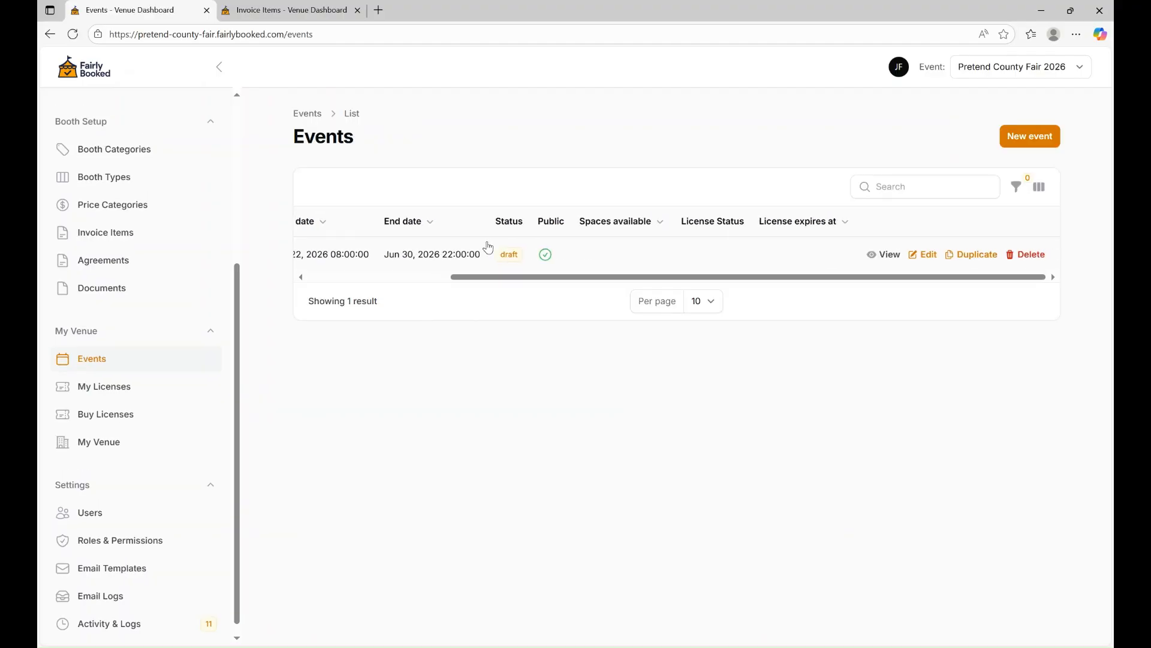
click(928, 255)
scroll(599, 390, down, 10)
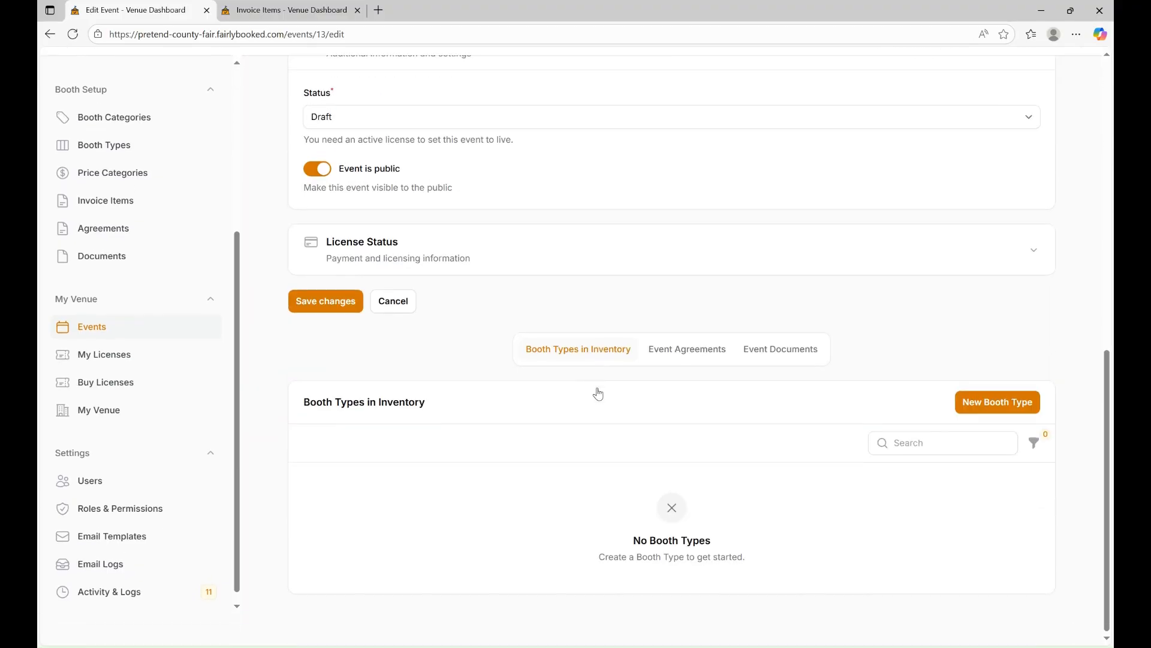
scroll(483, 272, up, 1)
click(483, 272)
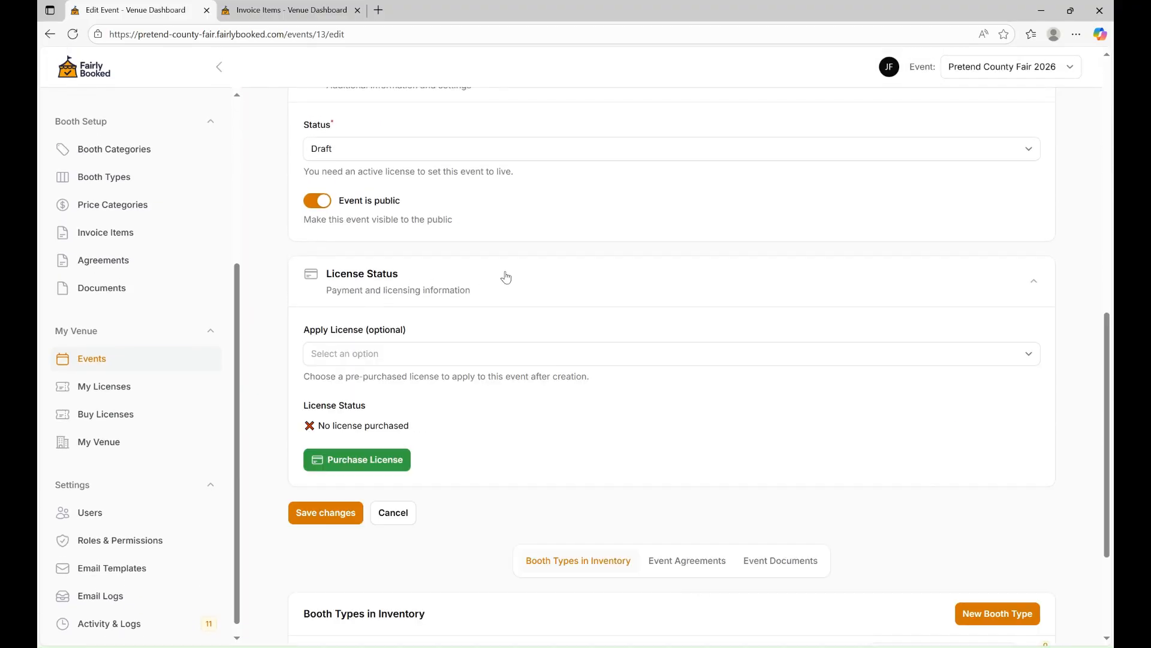
click(449, 354)
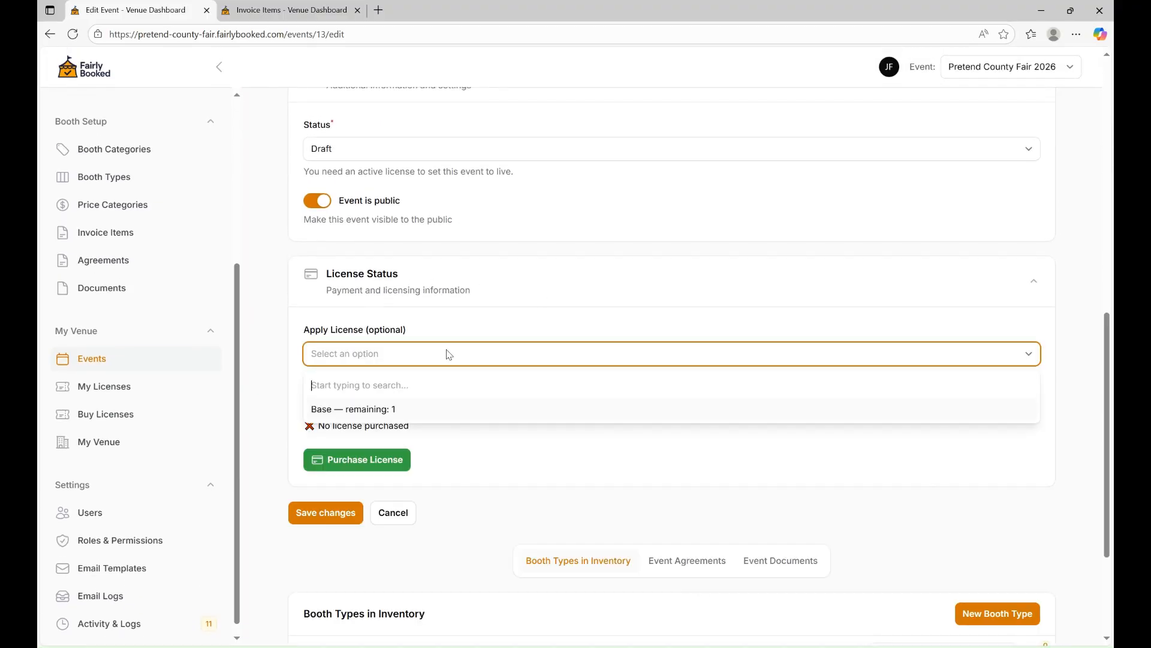
click(382, 414)
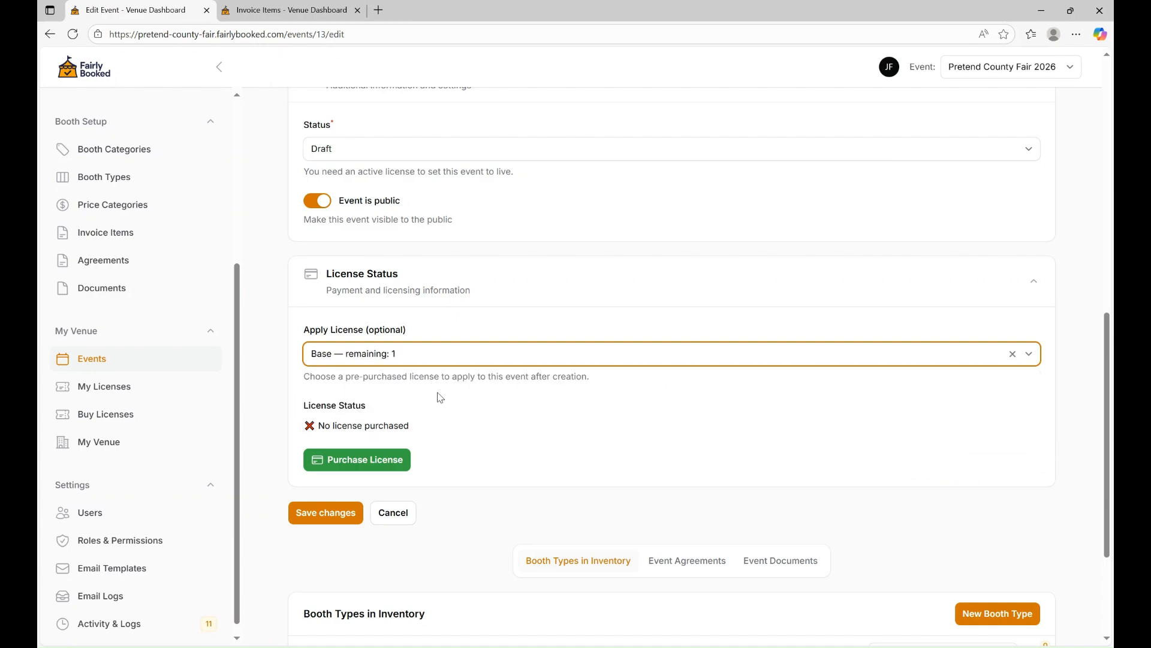
Set the event type to Fair and save the event changes.
click(326, 513)
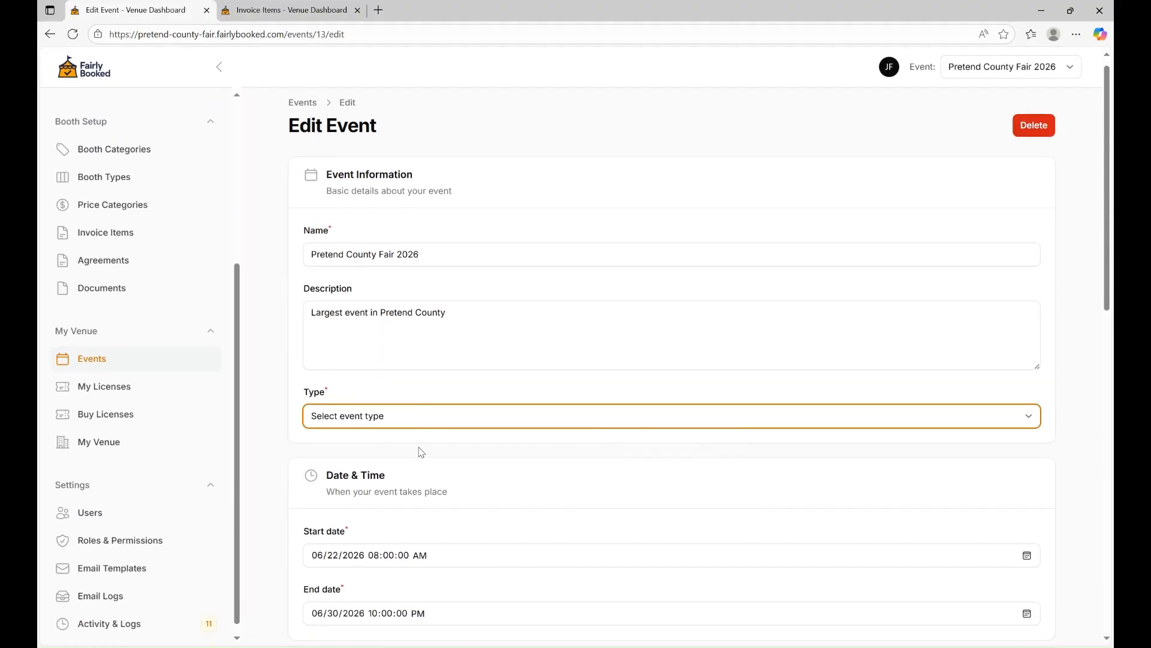
key(Down)
scroll(306, 468, down, 10)
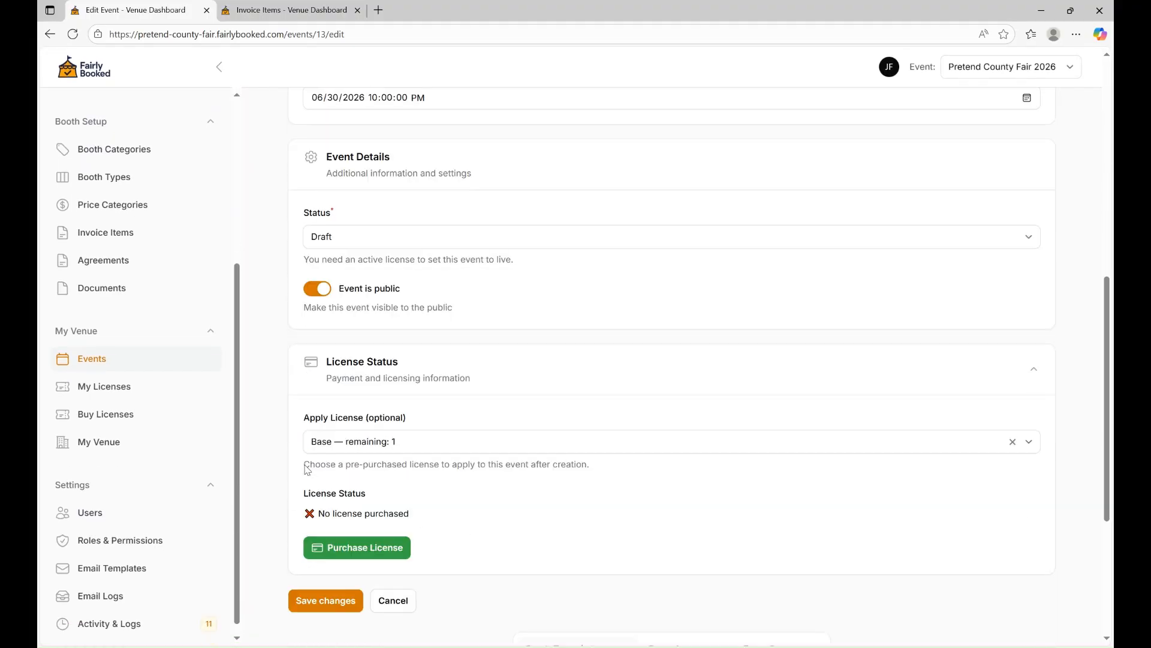
click(325, 456)
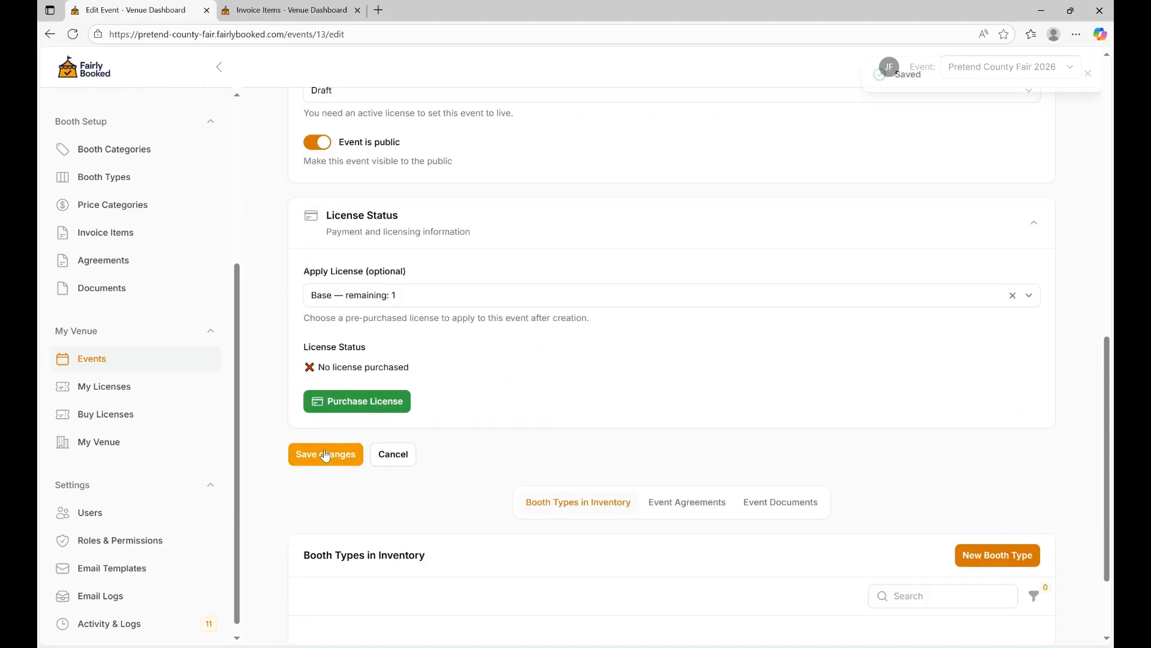